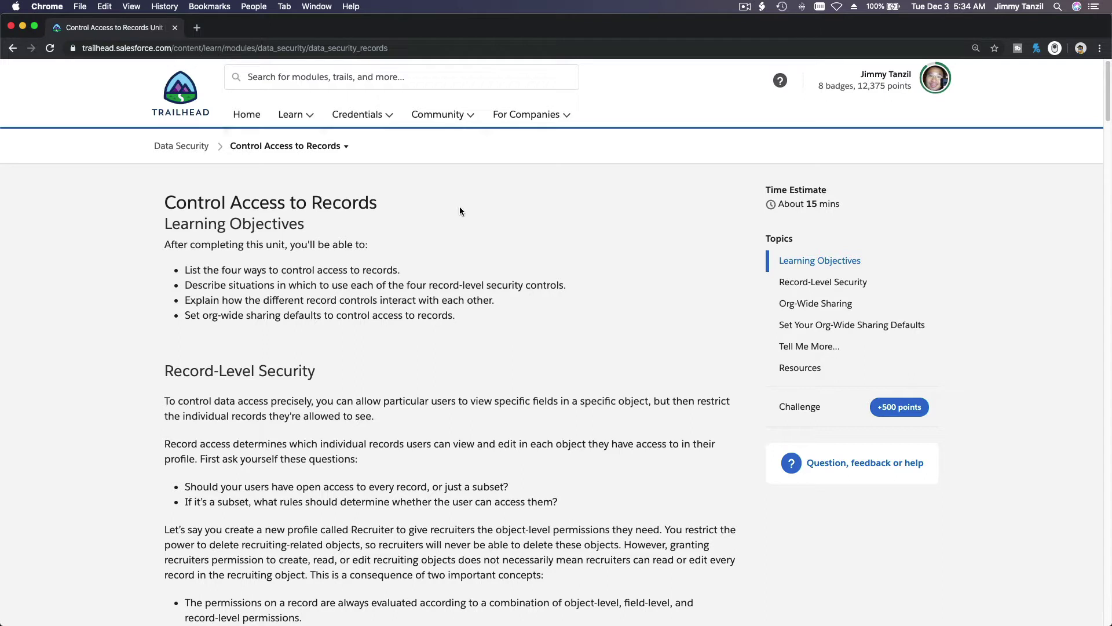
Open the list of hands-on orgs in a new tab and launch the Admin Intermediate Trailhead Playground.
left_click(931, 97)
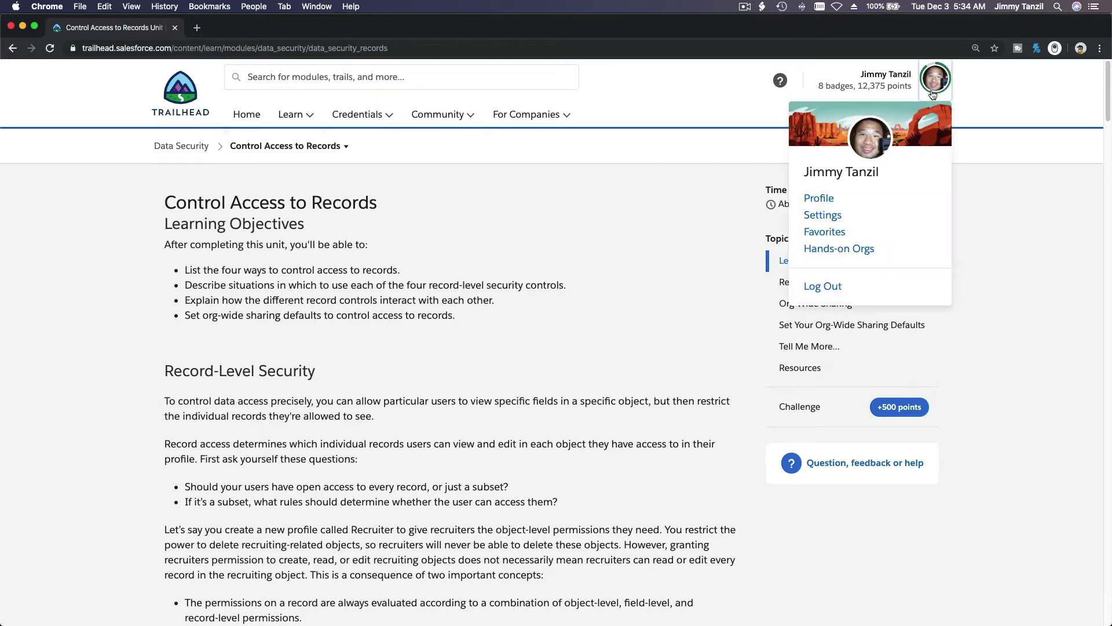
left_click(841, 253, "super")
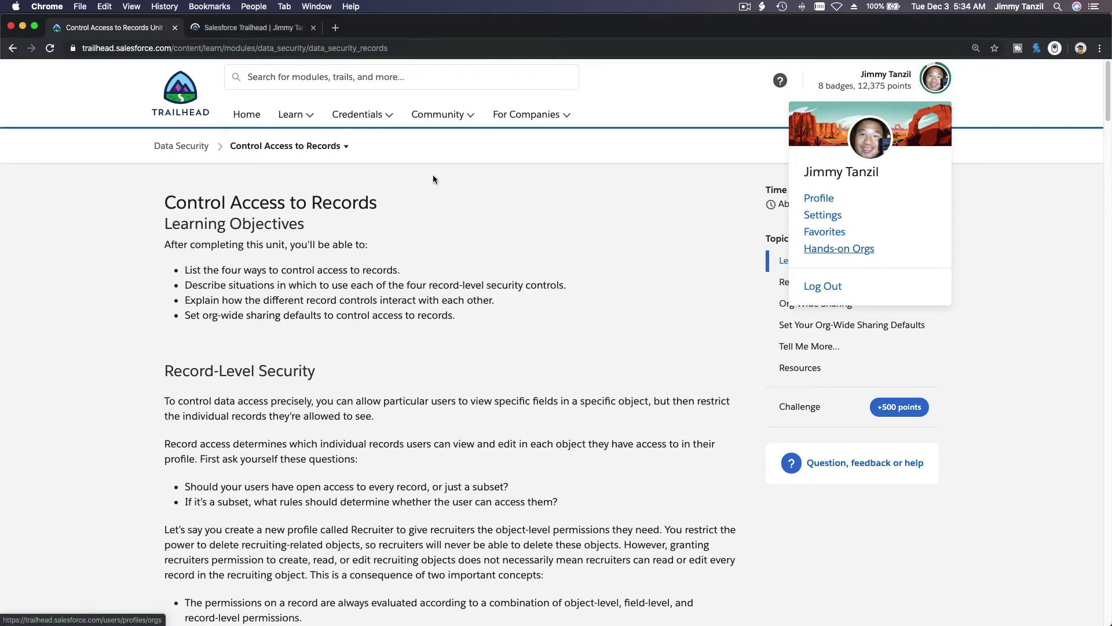
key("ctrl+Tab")
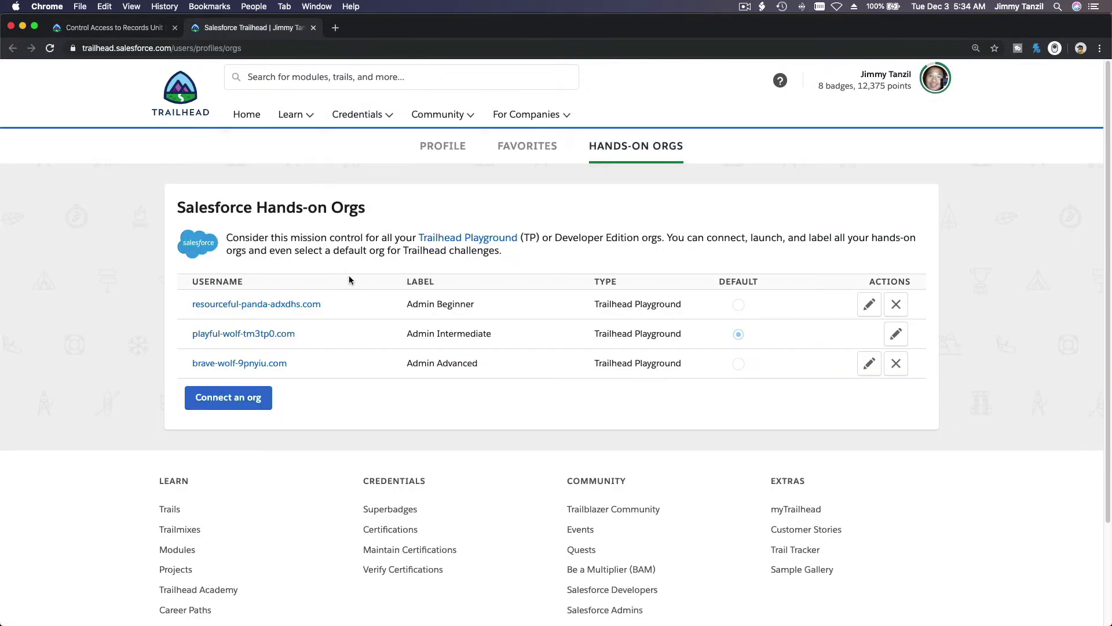
left_click(286, 335)
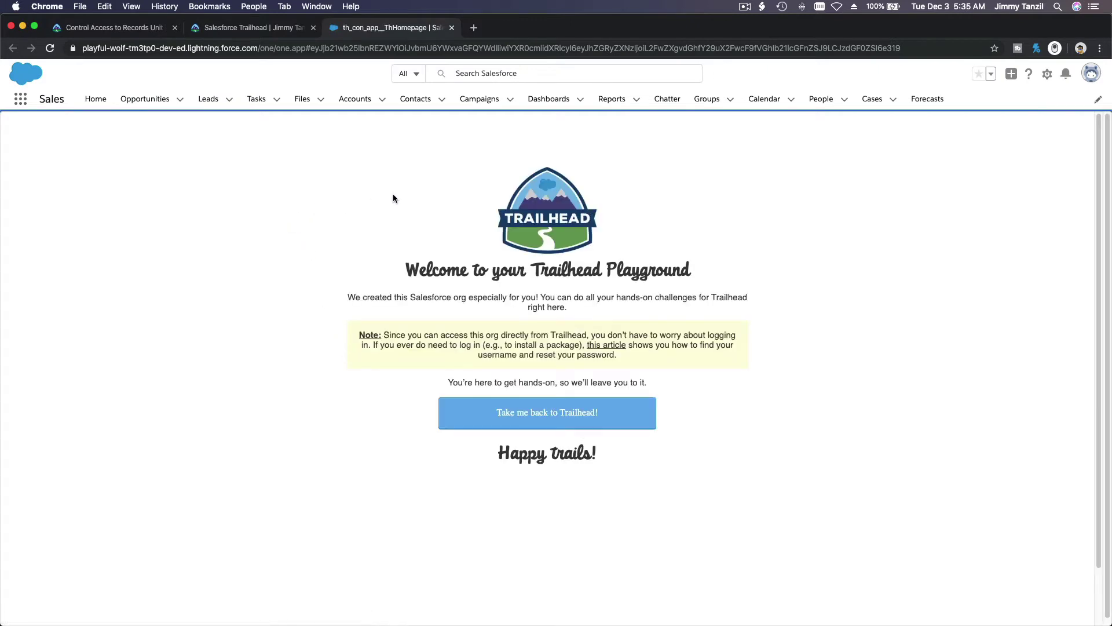
Display the playground's contacts using the Students list view.
left_click(424, 106)
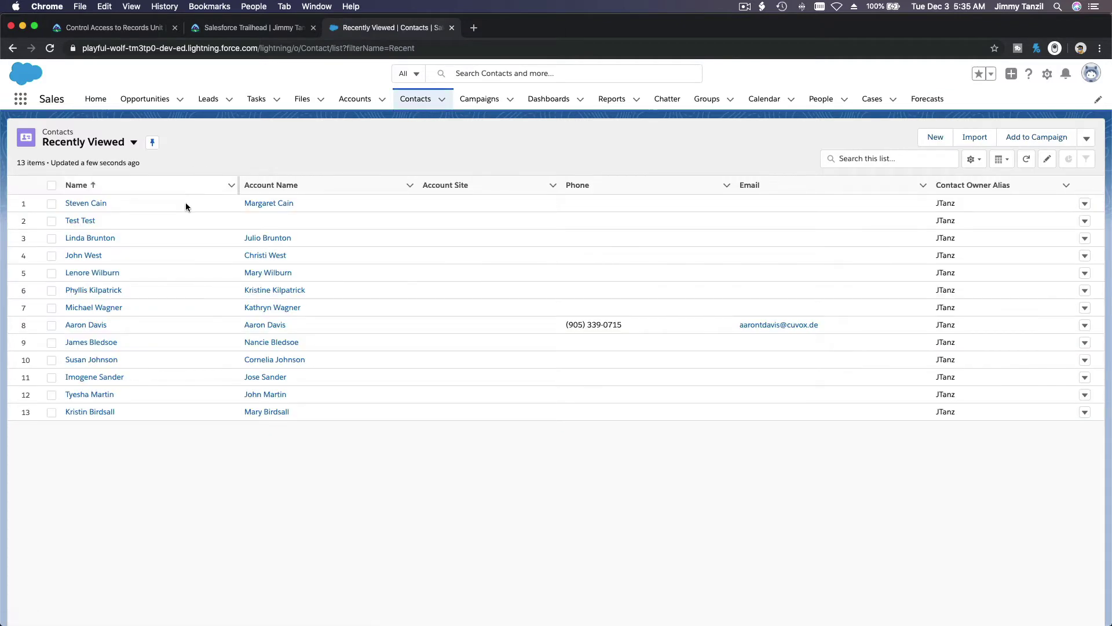
left_click(118, 146)
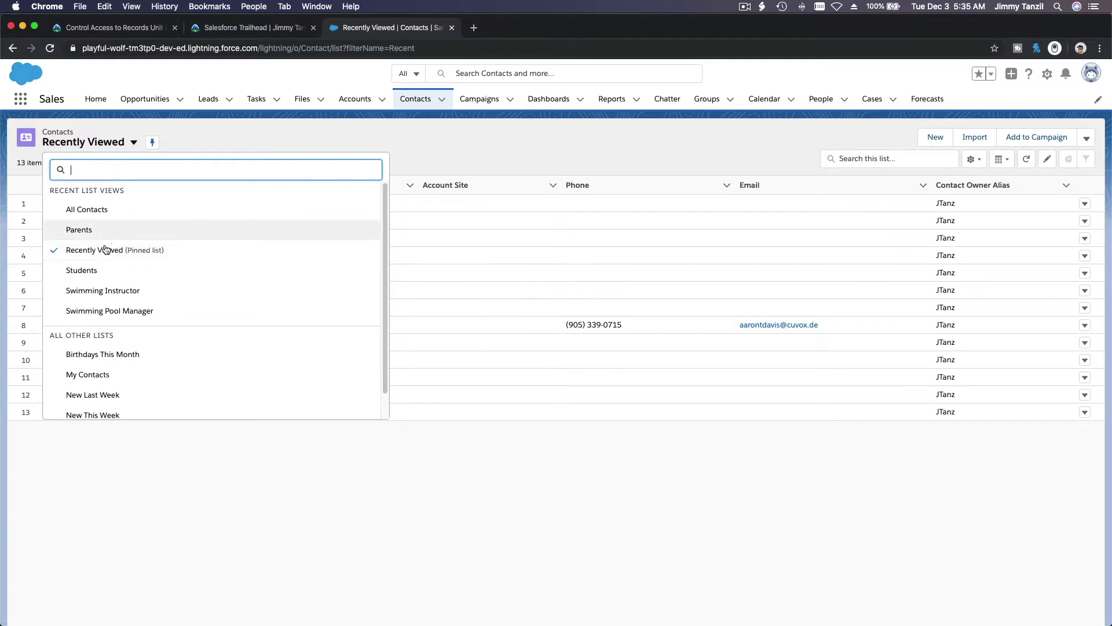
left_click(84, 272)
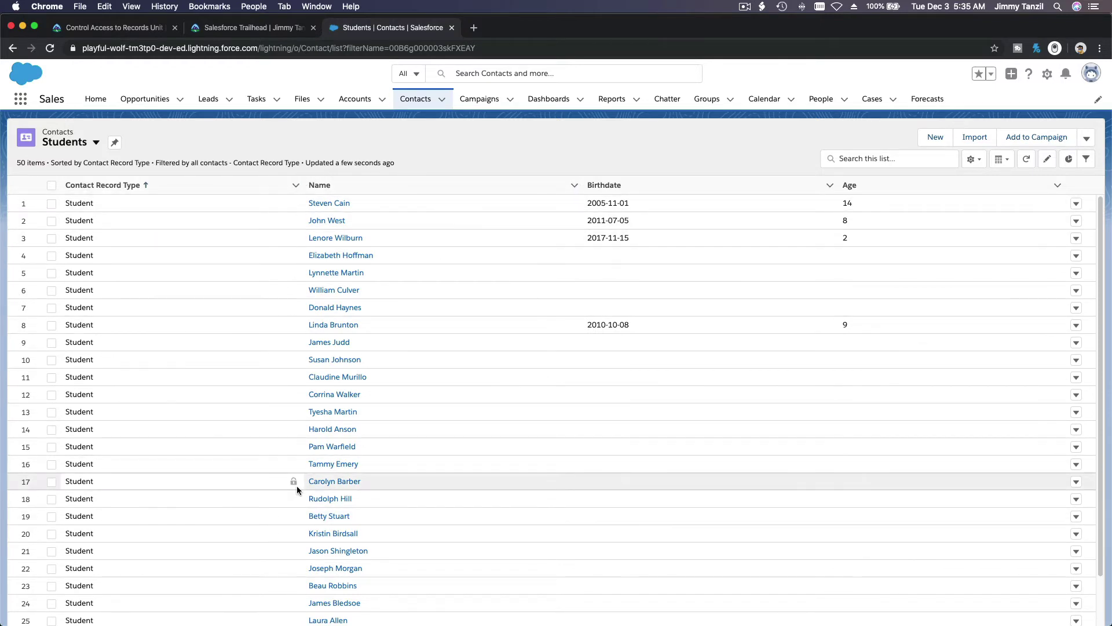
Return to the Control Access to Records unit and review its Learning Objectives and Record-Level Security sections.
left_click(134, 30)
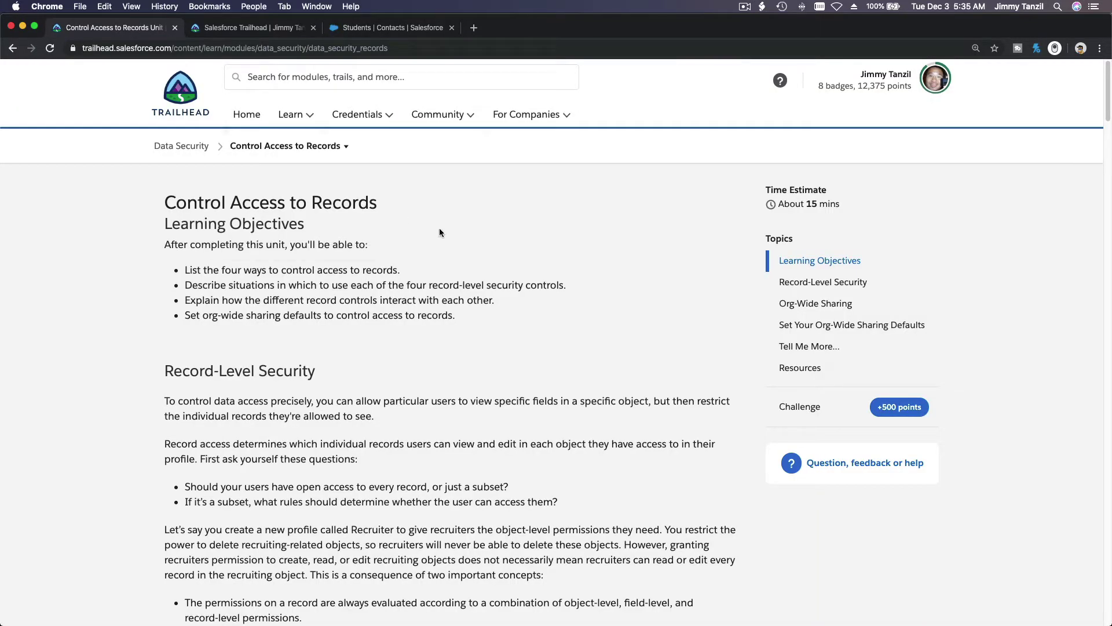
scroll(440, 232, "down", 5)
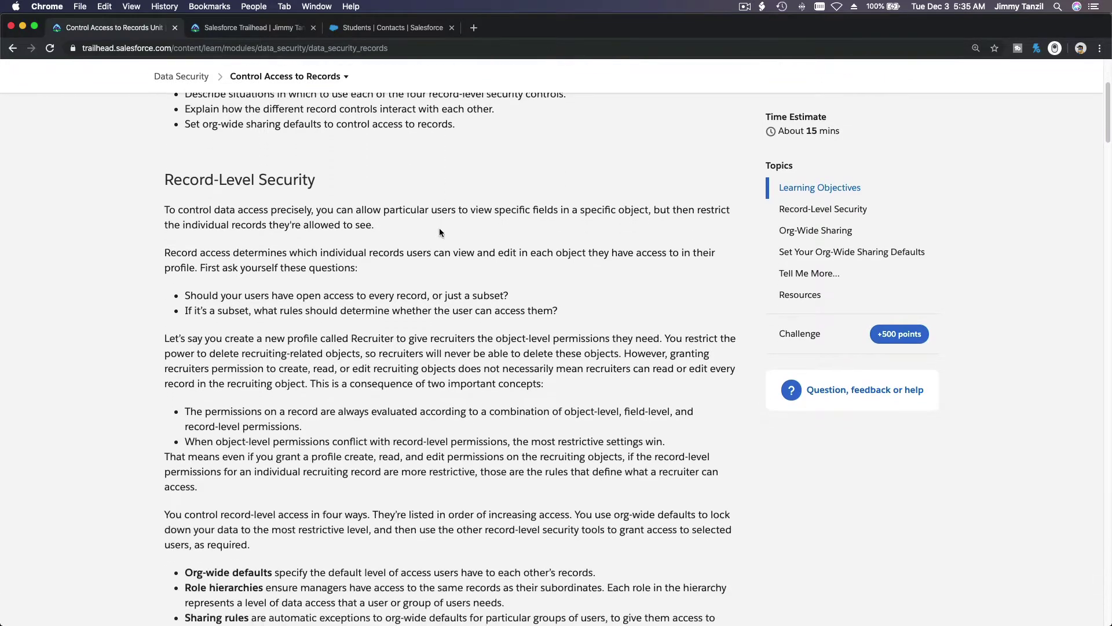
scroll(439, 233, "up", 3)
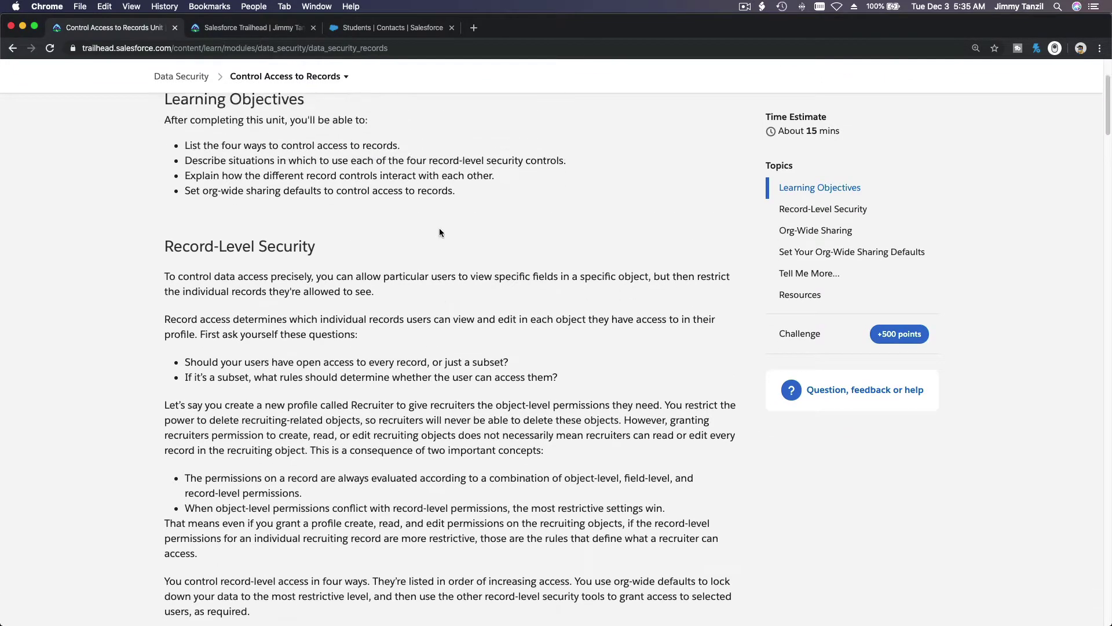
scroll(439, 229, "up", 2)
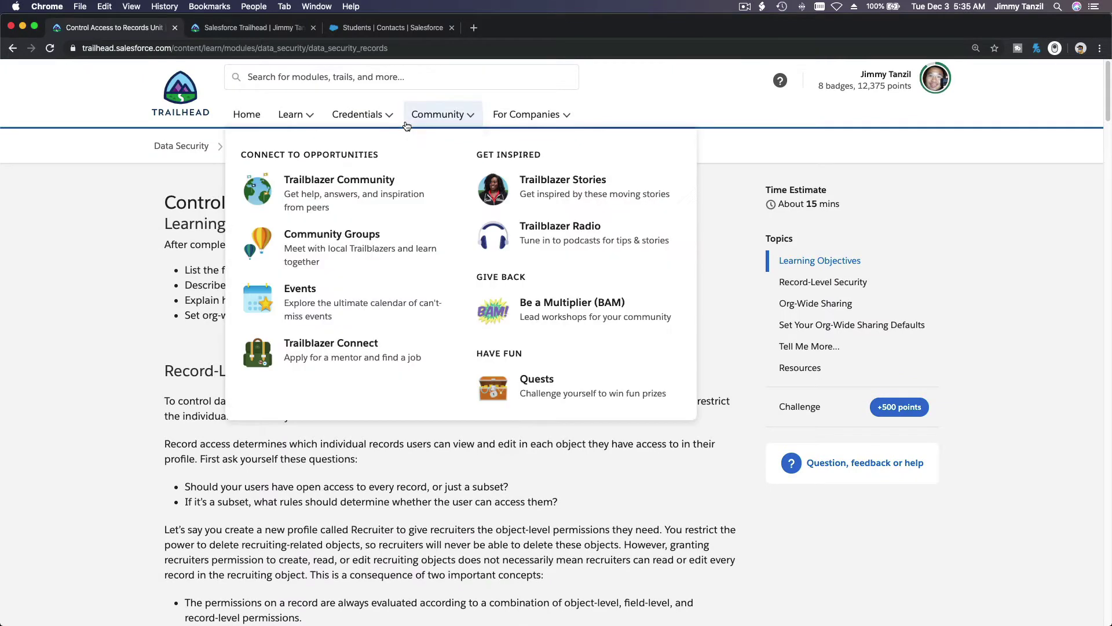
Go back to the playground org and open the Object Manager in Setup.
left_click(390, 29)
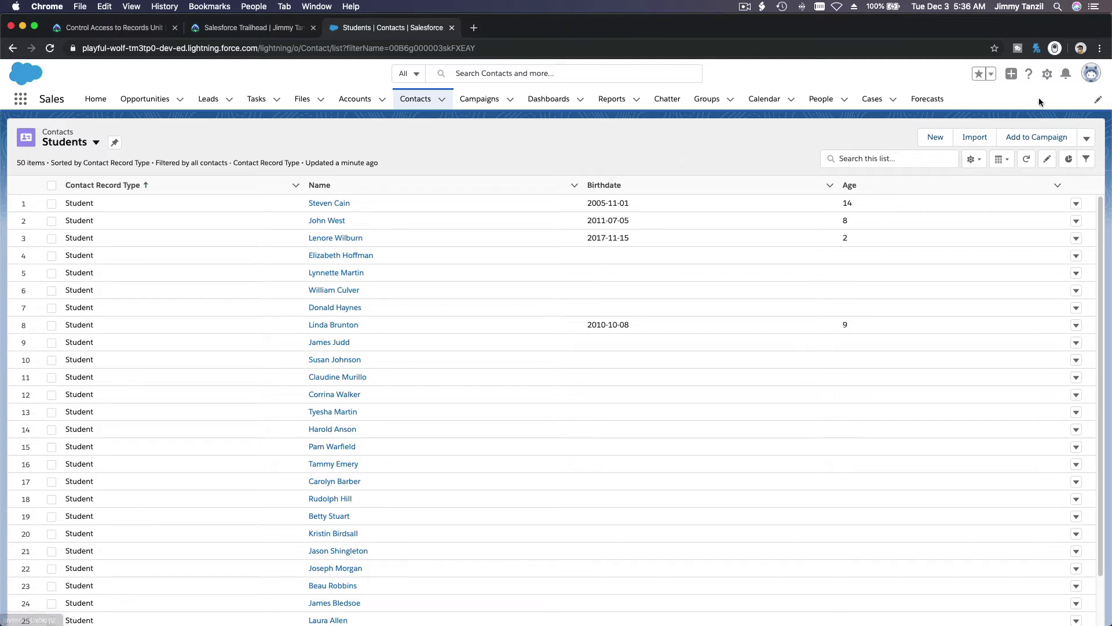
left_click(1047, 81)
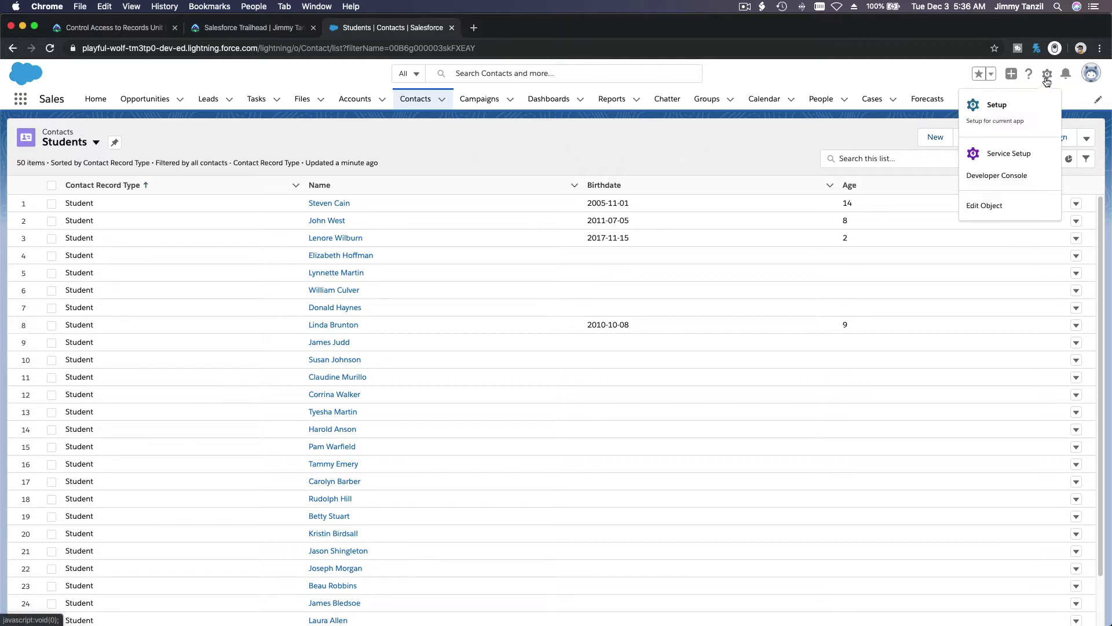
left_click(1044, 109)
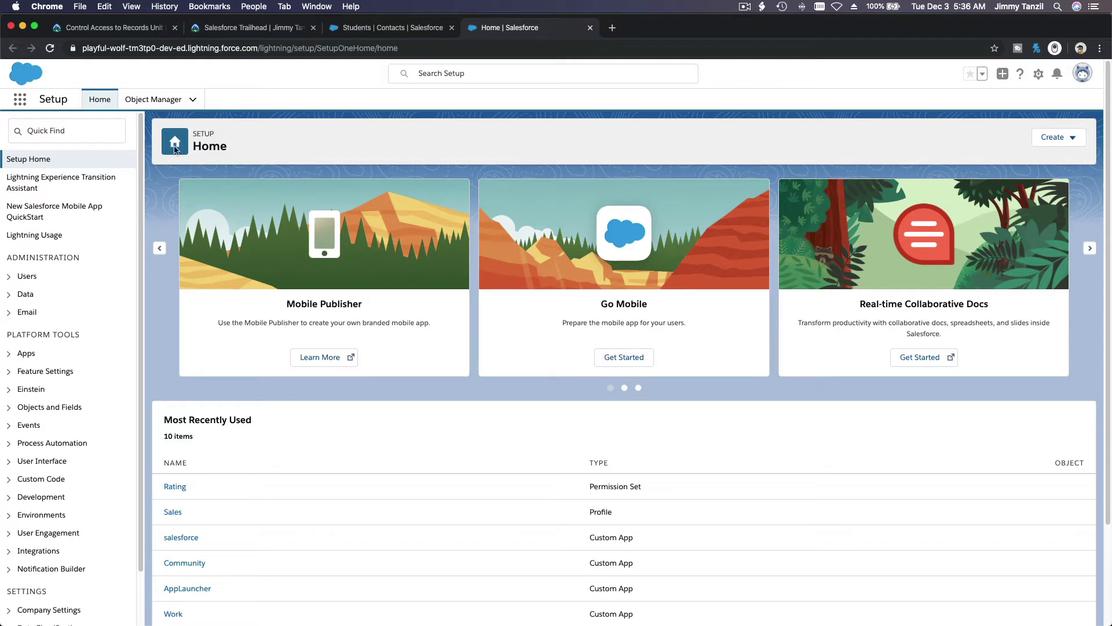
left_click(159, 107)
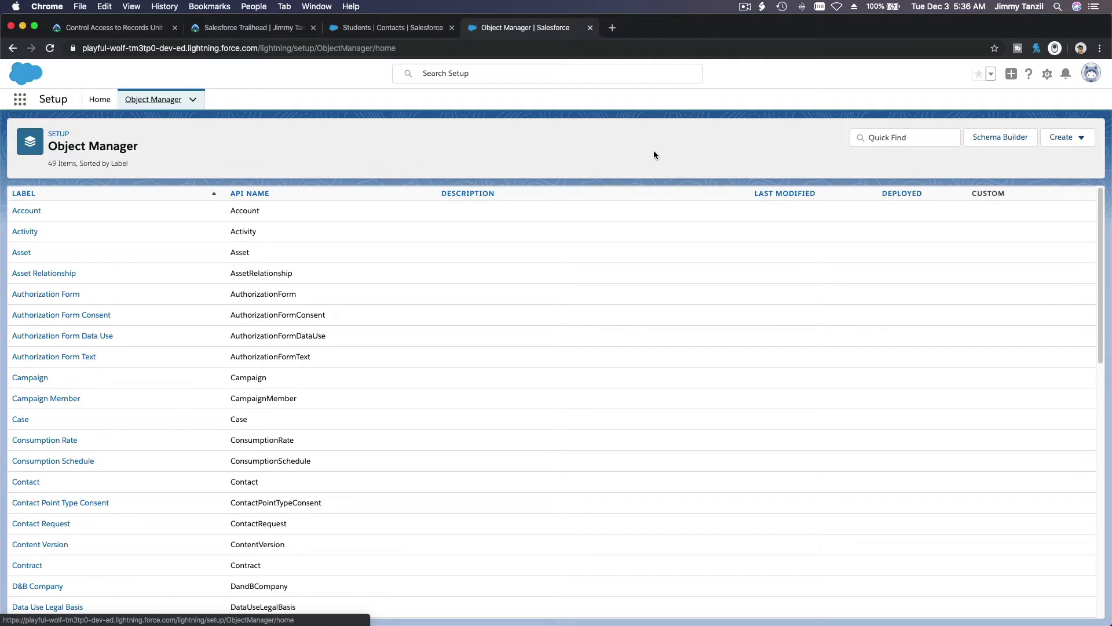
Start a new custom object with the label Payment and the plural label Payments.
left_click(1067, 144)
left_click(1013, 172)
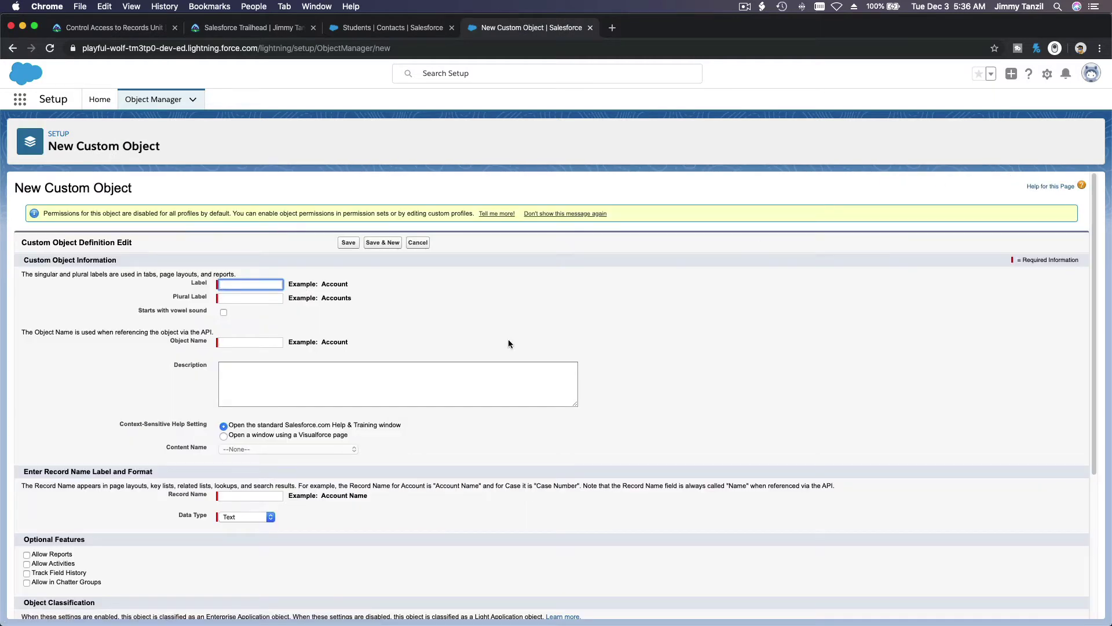
type("Payment")
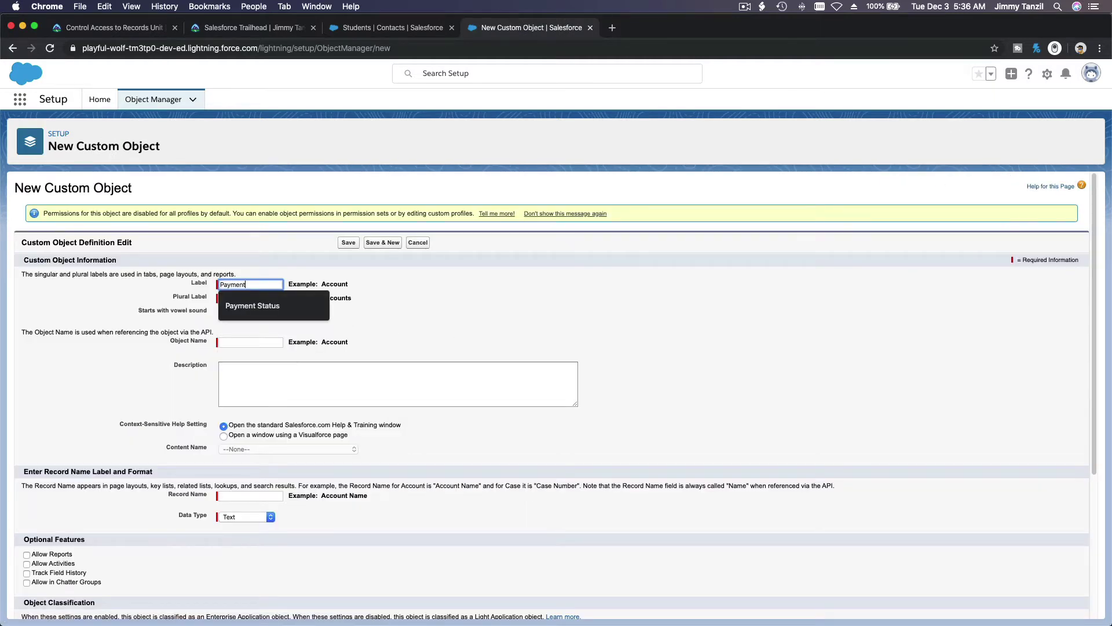
key("Tab")
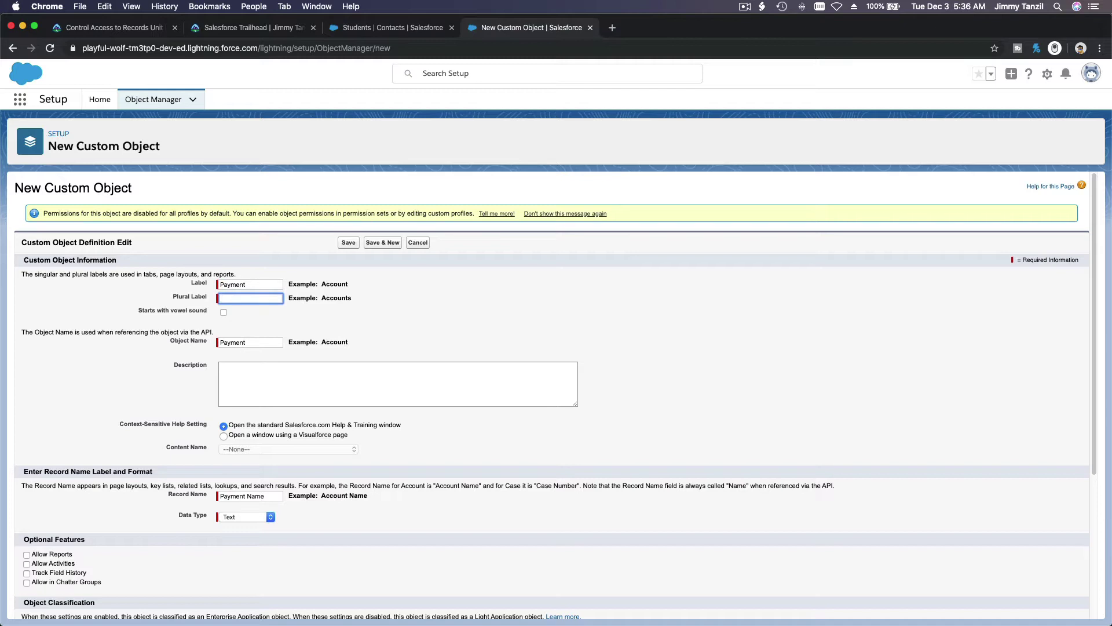
type("Payments")
Enter the custom object's description as "Payments made for swimming lessons.".
left_click(339, 371)
scroll(339, 372, "down", 3)
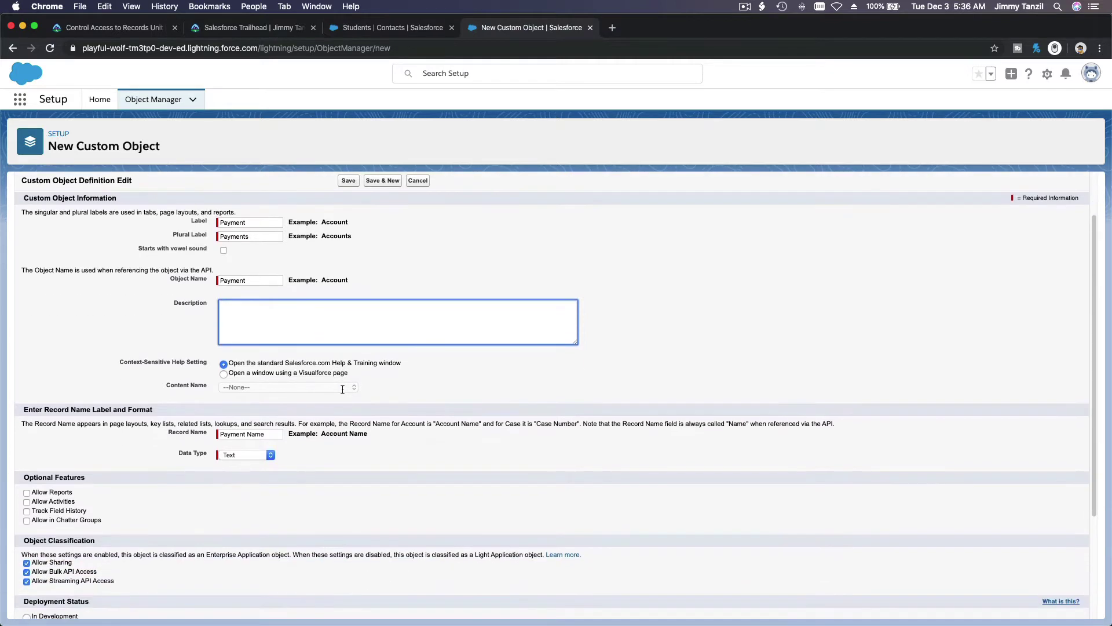
type("Payments made for swimming less")
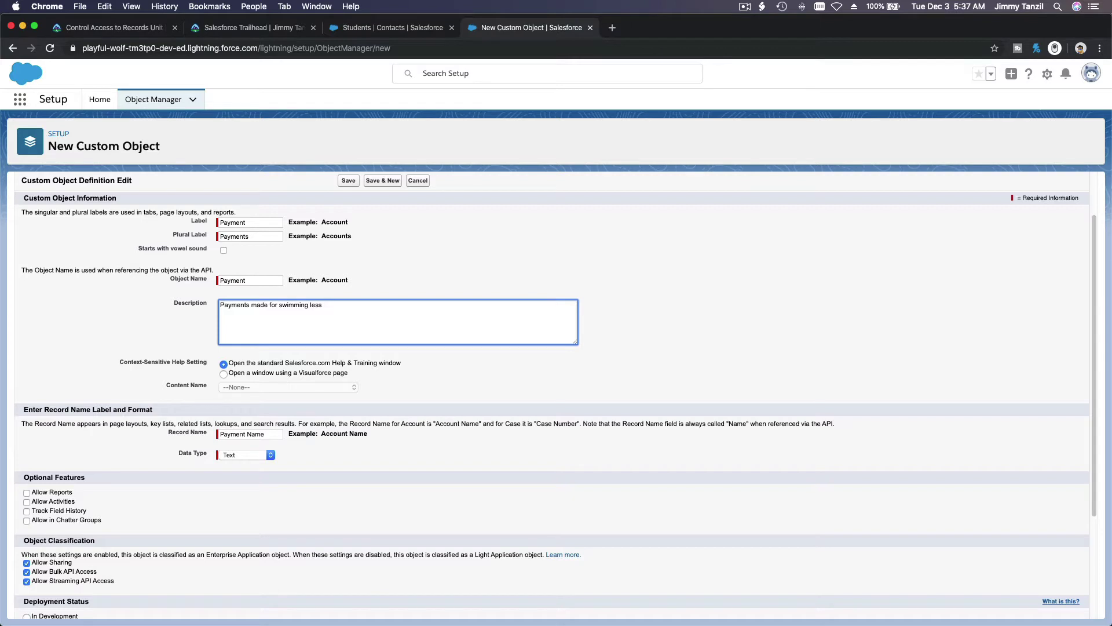
type("sns.")
left_click(442, 368)
Set the record name's data type to Auto Number with display format P-{0000} and starting number 1.
scroll(442, 371, "down", 2)
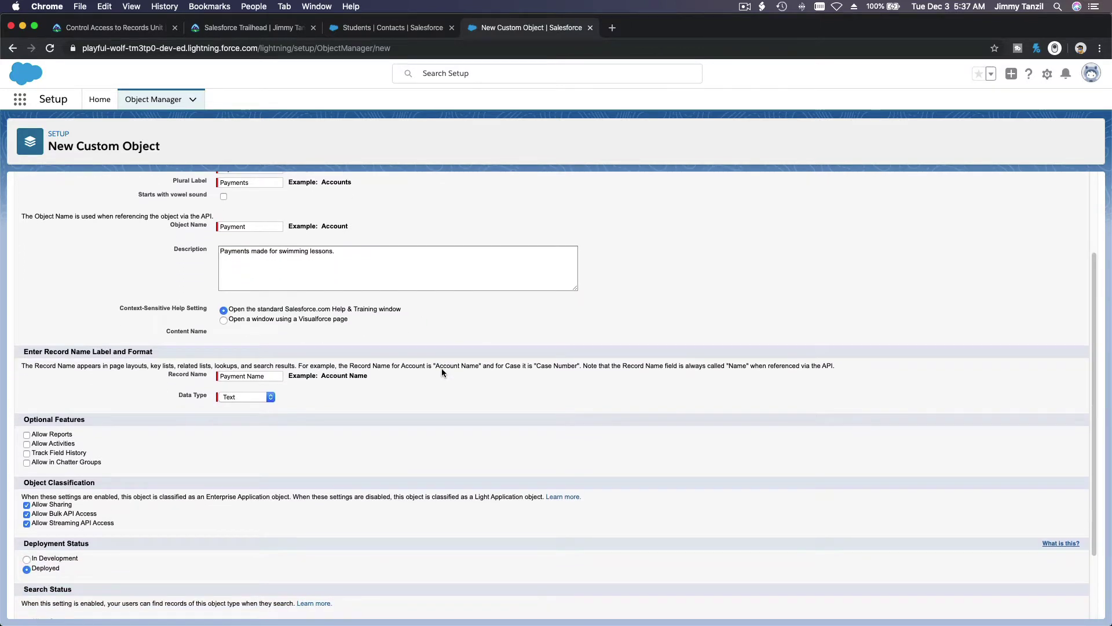
scroll(442, 367, "down", 3)
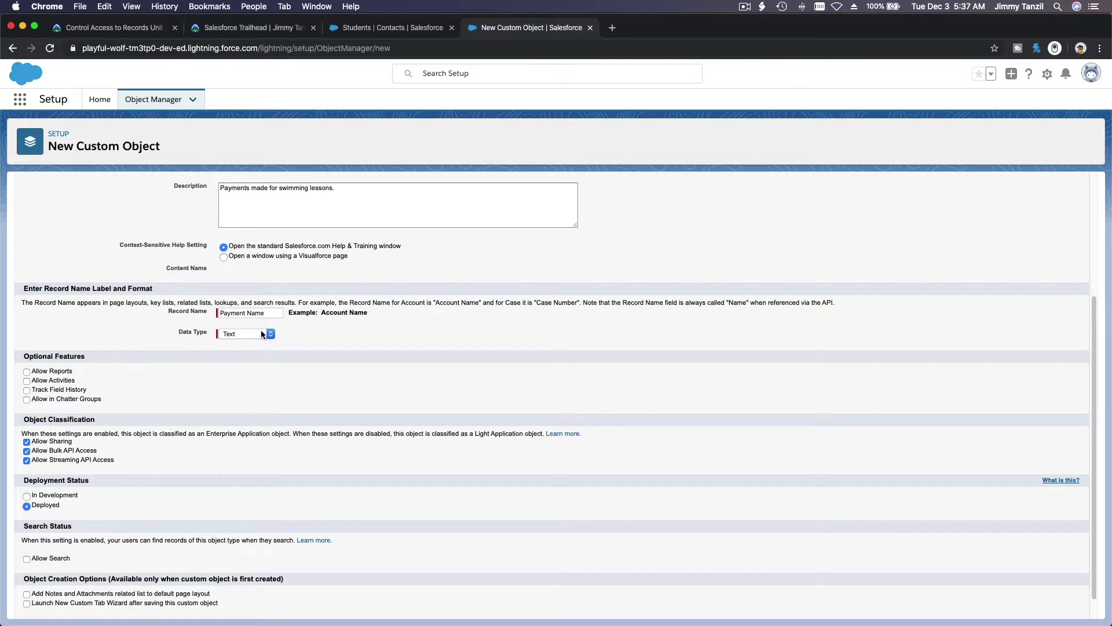
left_click(262, 334)
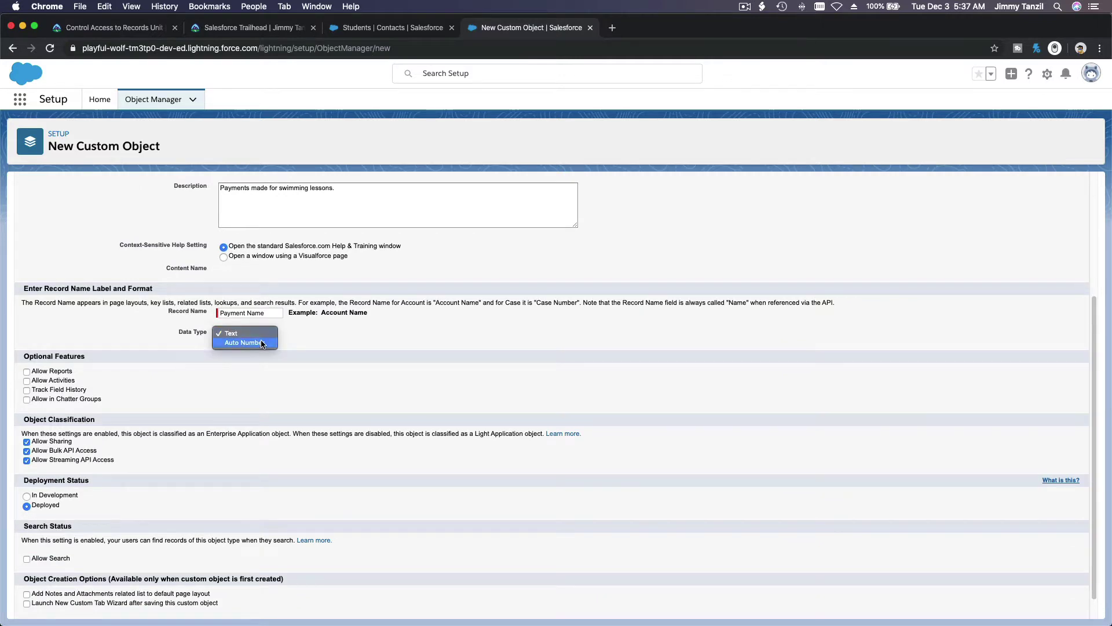
left_click(262, 344)
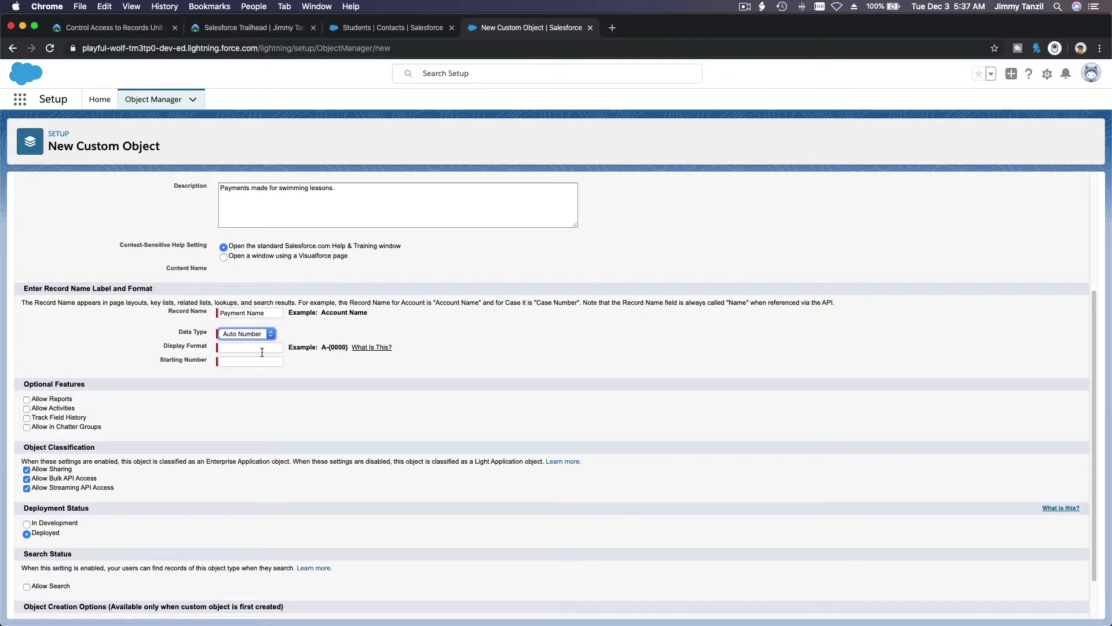
left_click(263, 349)
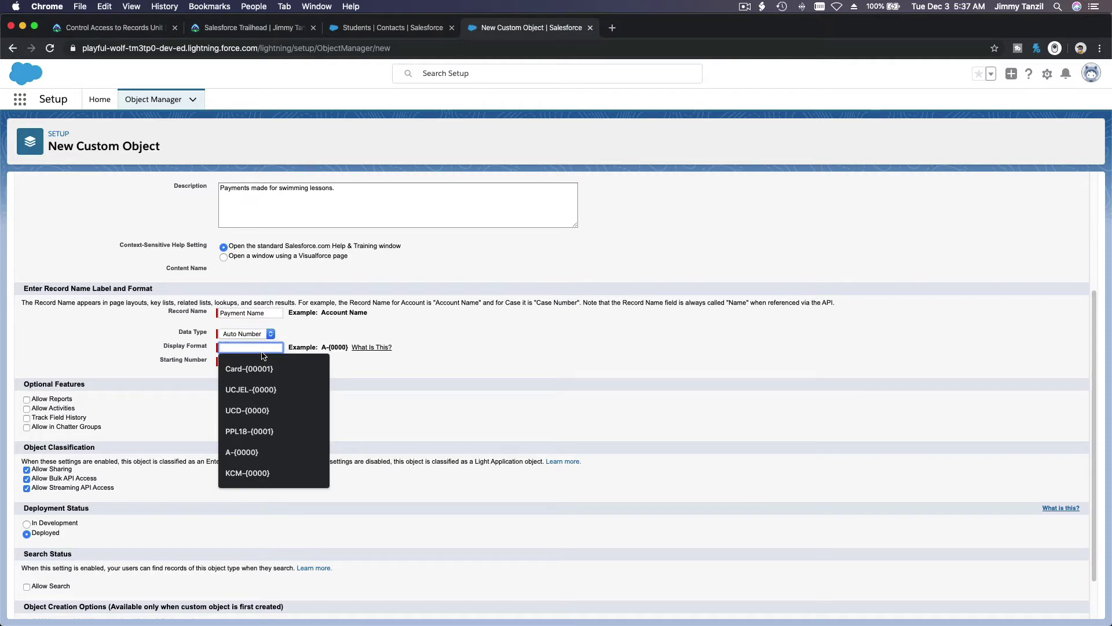
type("P")
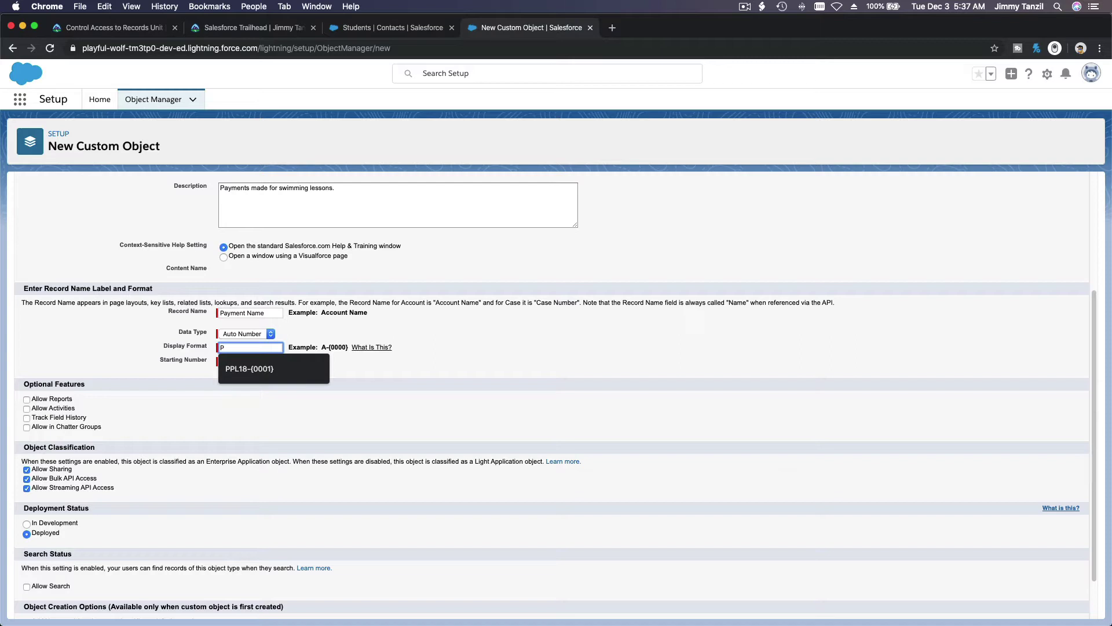
type("-")
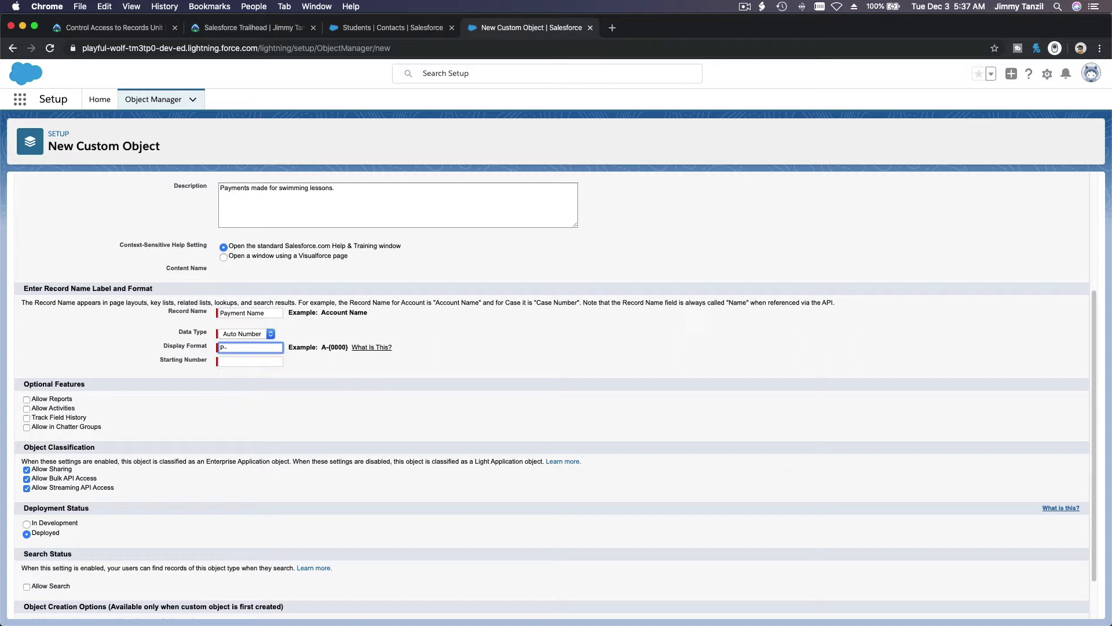
type("{00000")
key("BackSpace")
left_click(250, 362)
type("1")
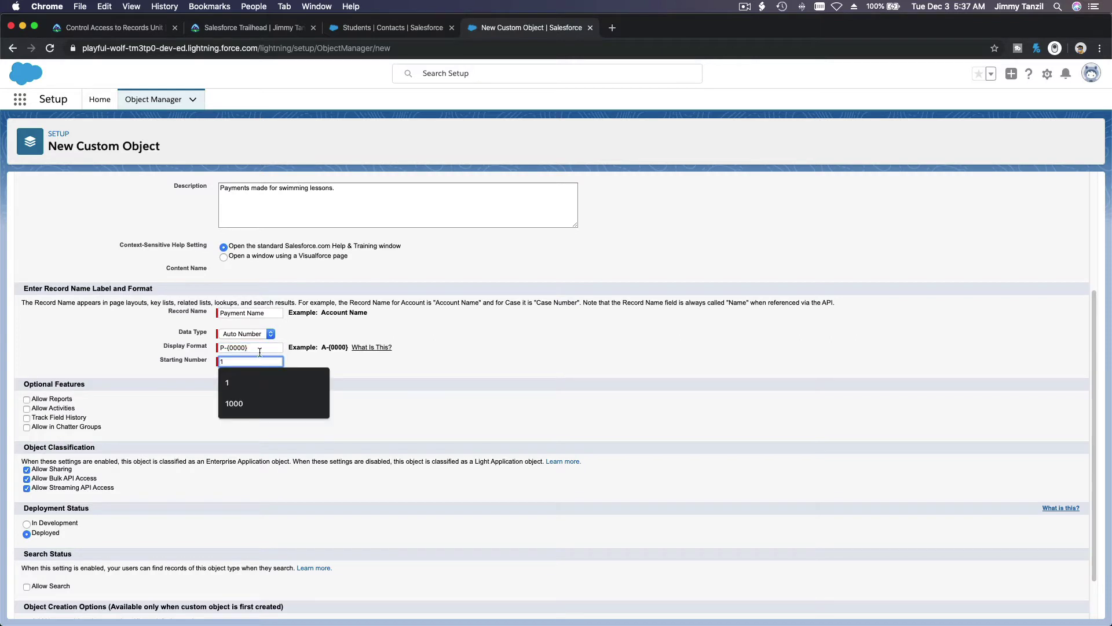
left_click(163, 363)
Enable Allow Reports, Track Field History and launching the New Custom Tab Wizard, and save the Payment object.
scroll(164, 363, "down", 2)
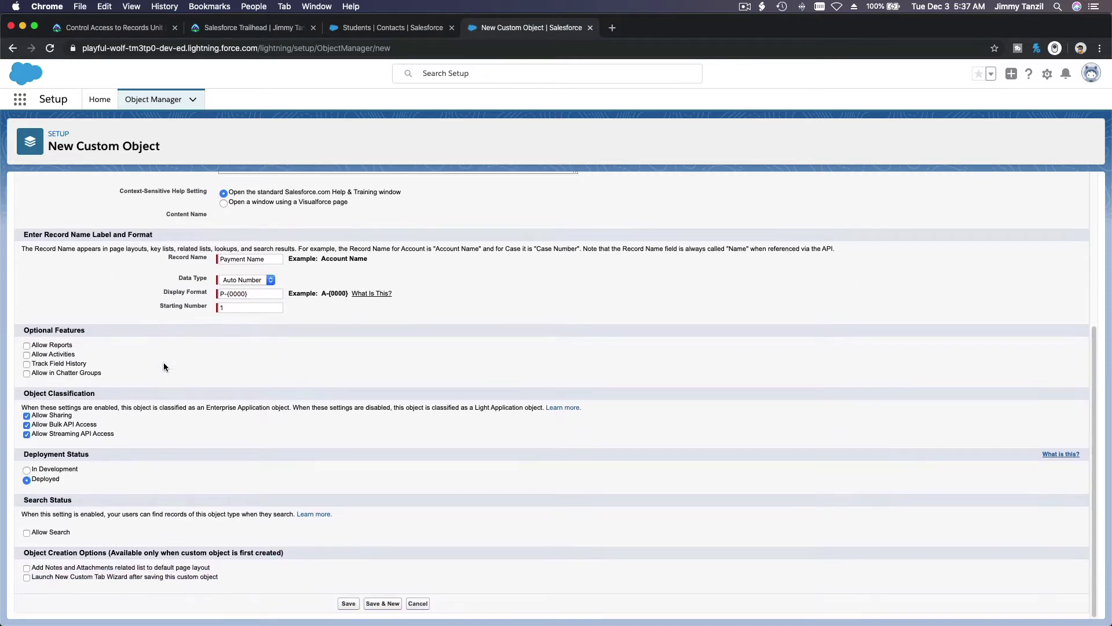
left_click(70, 347)
left_click(68, 366)
left_click(210, 577)
left_click(354, 603)
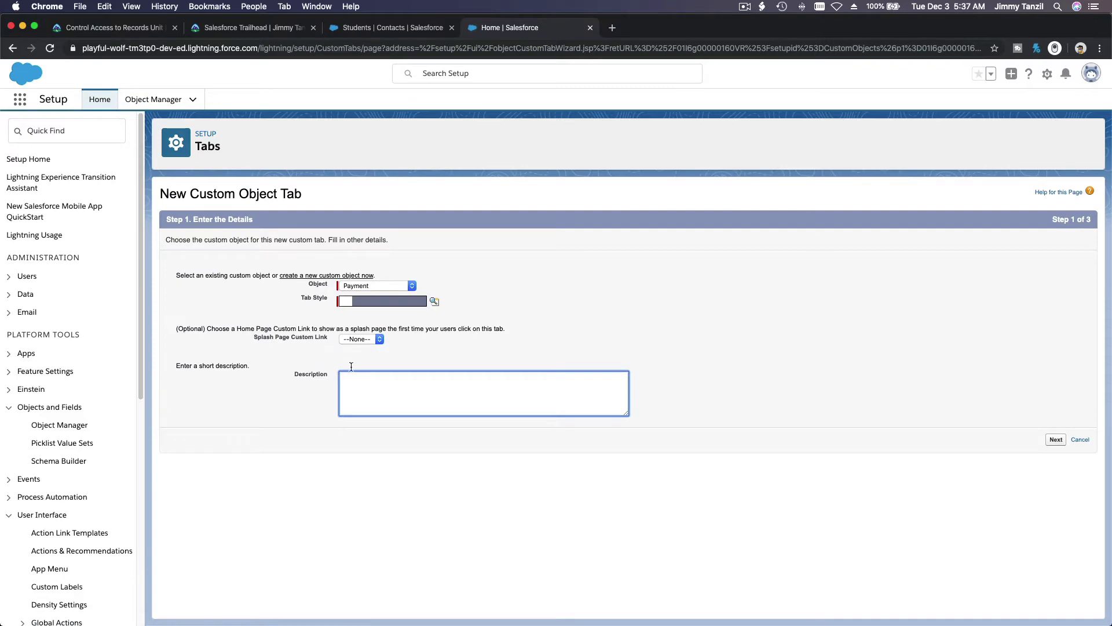
Choose the Stack of Cash style for the Payment object's tab and continue to the profile visibility settings.
left_click(435, 302)
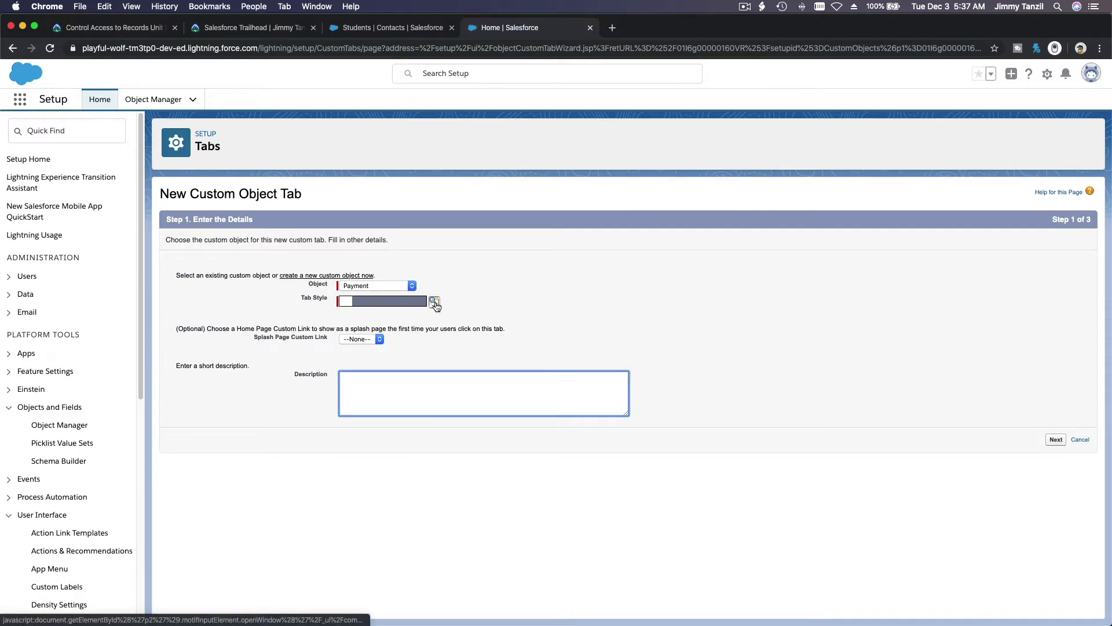
left_click_drag(364, 320, 621, 171)
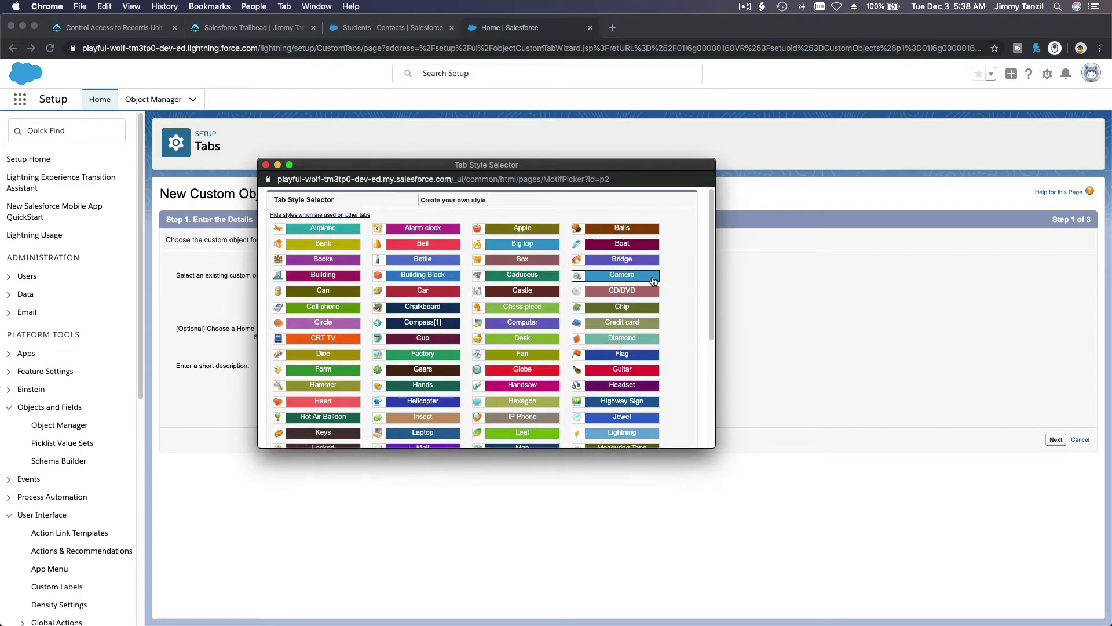
scroll(653, 281, "down", 2)
scroll(653, 281, "down", 4)
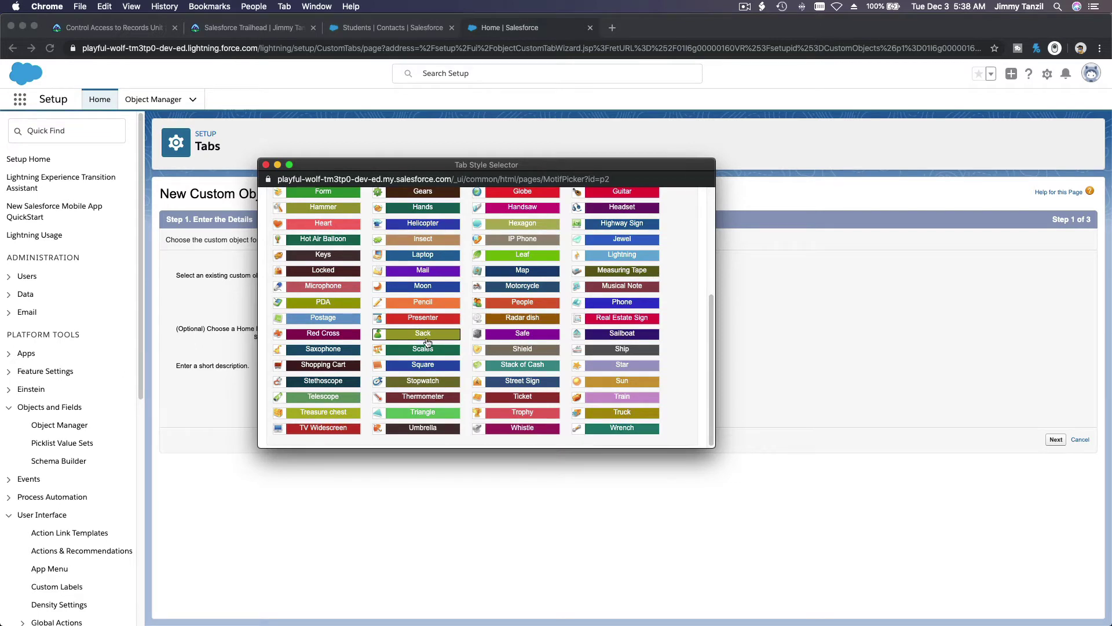
left_click(488, 364)
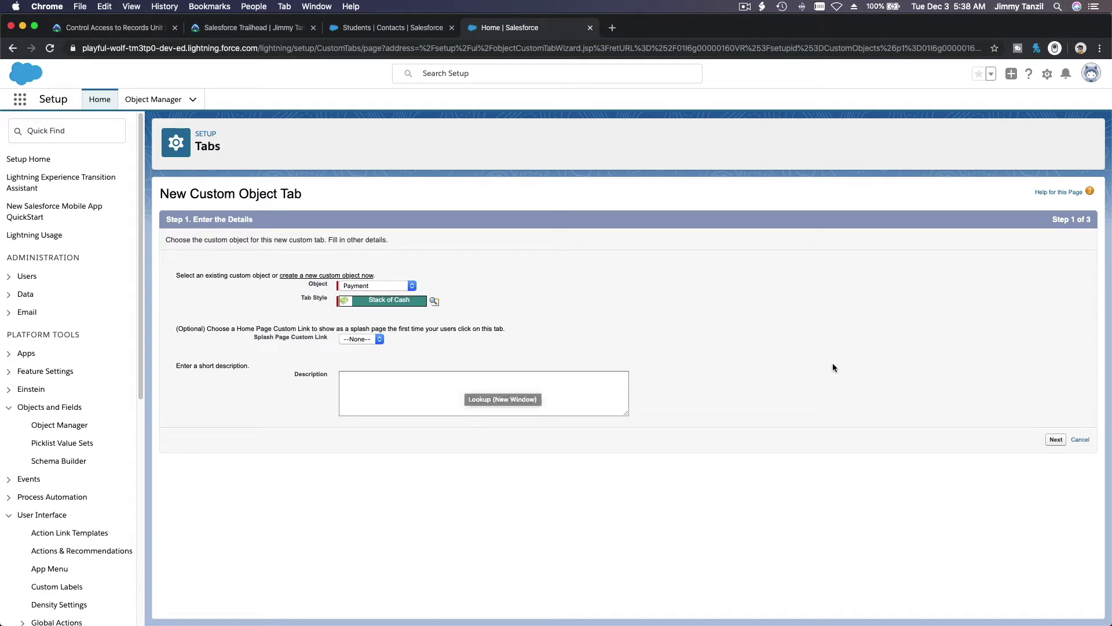
left_click(1055, 439)
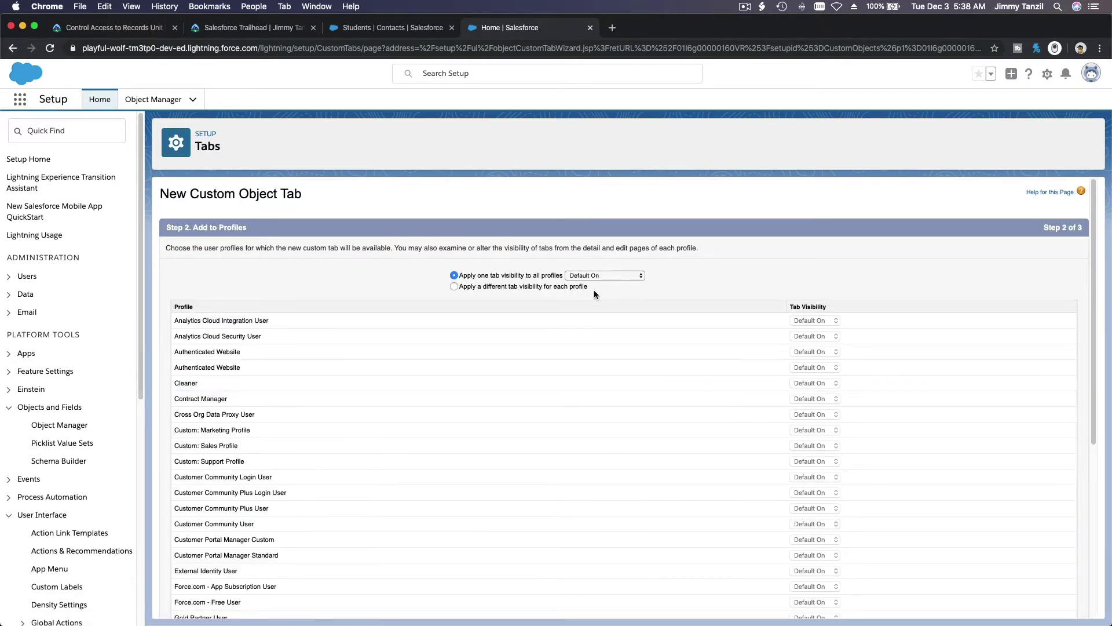
Set the Payment tab's visibility to Tab Hidden for all profiles.
left_click(612, 276)
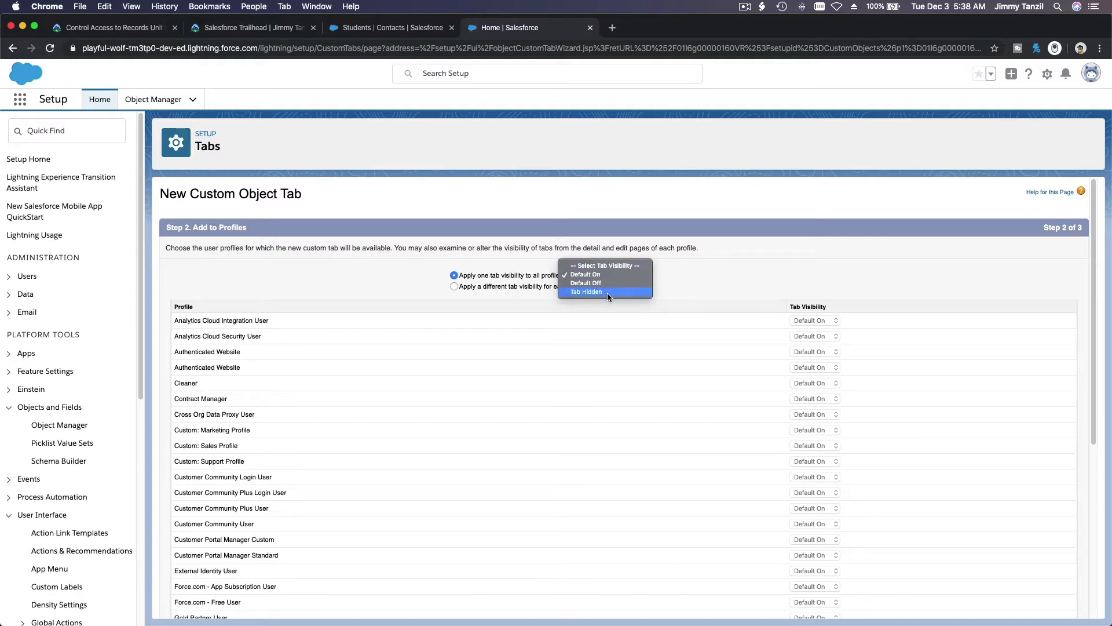
left_click(607, 294)
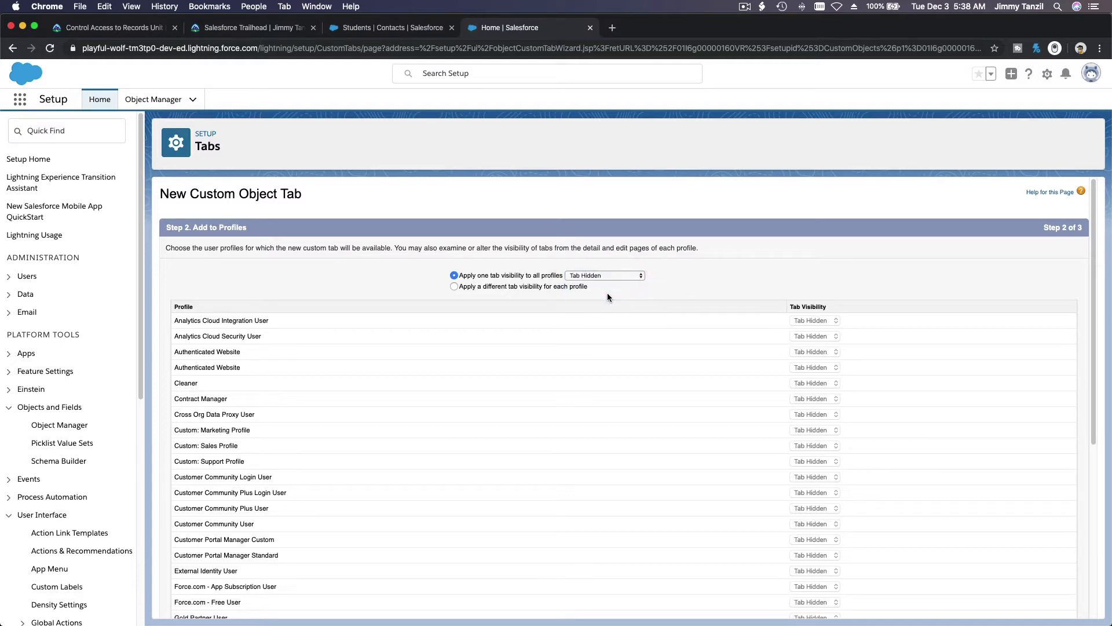
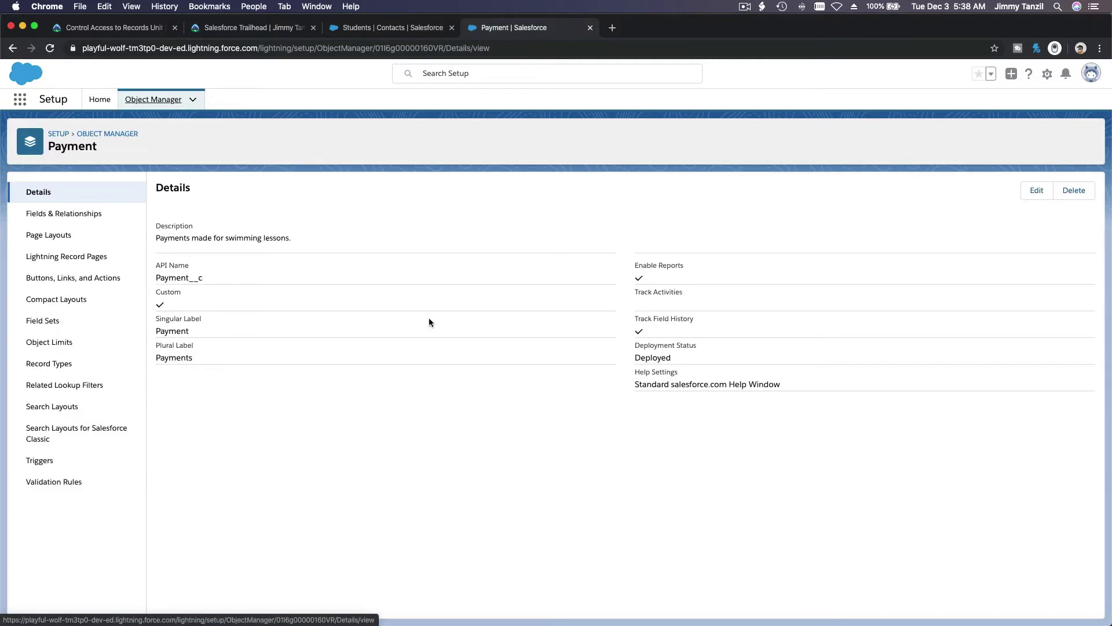
Start a new custom field of type Currency on the Payment object.
left_click(136, 215)
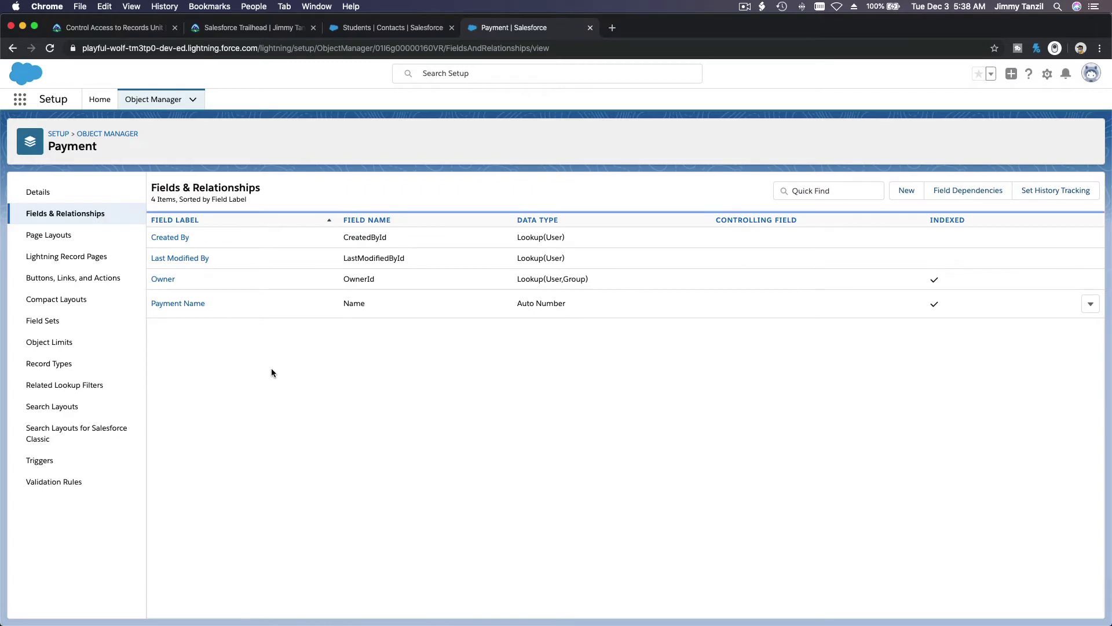
left_click(906, 191)
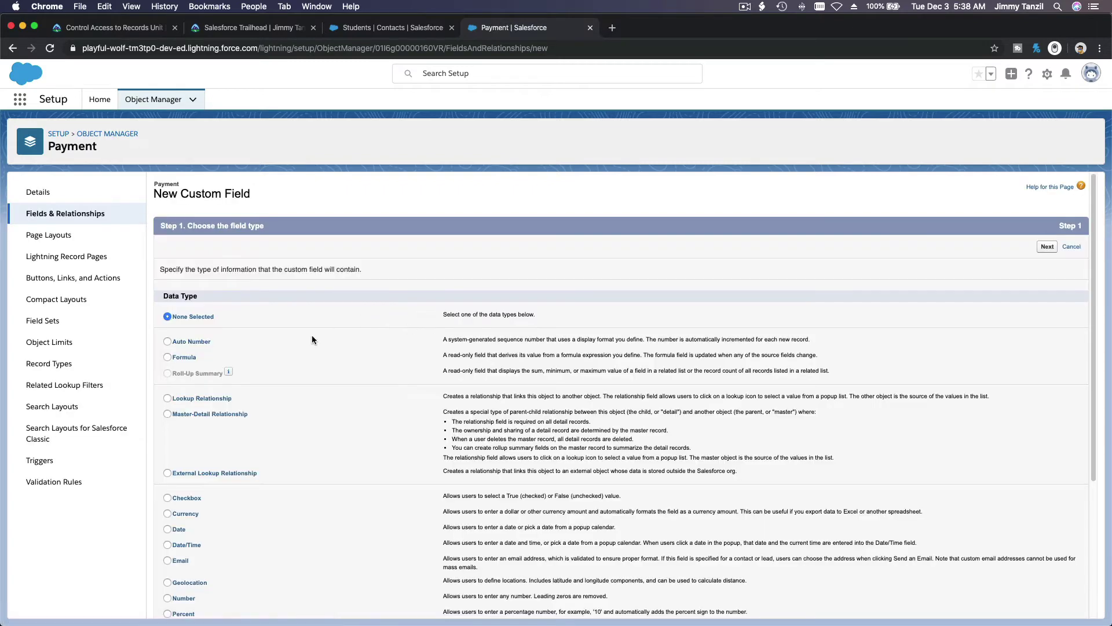
scroll(311, 339, "down", 1)
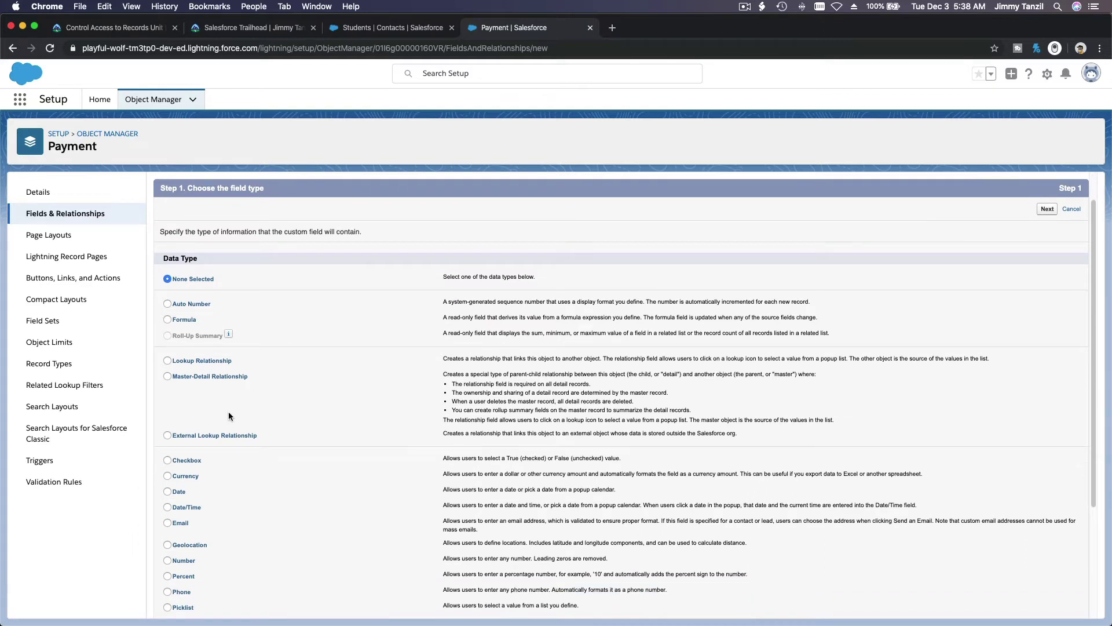
left_click(194, 477)
left_click(1047, 209)
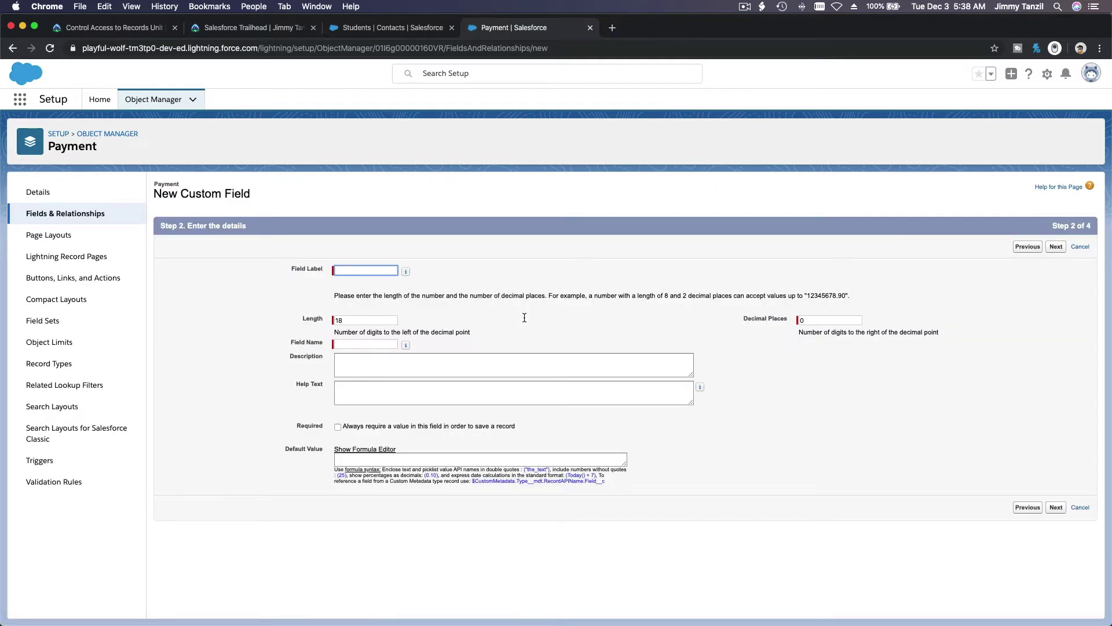
Label the currency field Amount Paid, with a length of 16 and 2 decimal places.
type("Amount Paid")
key("Tab")
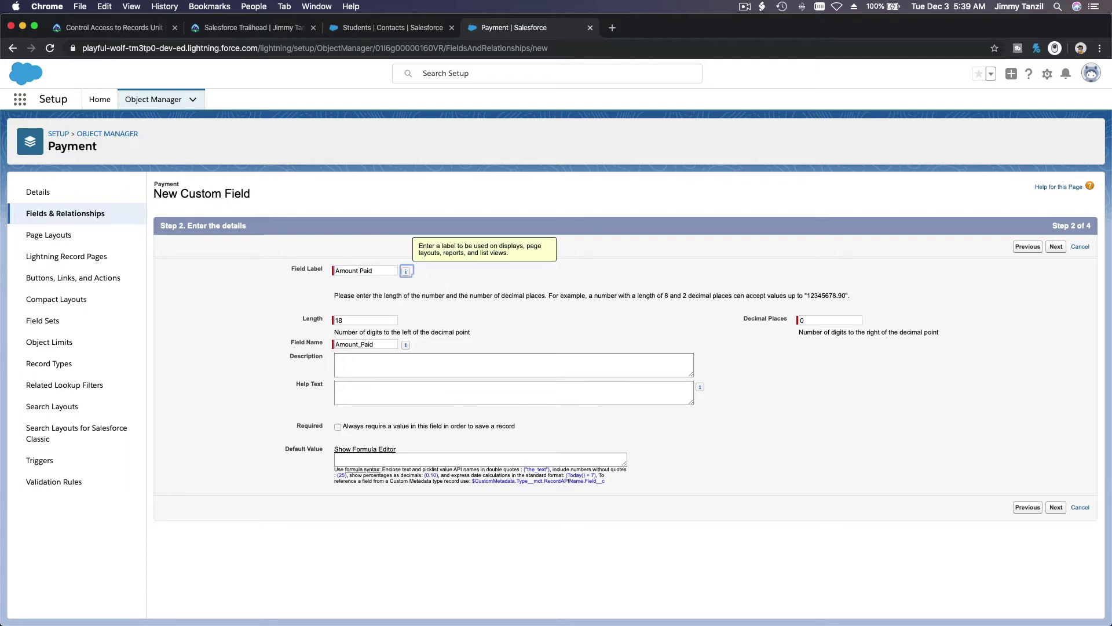
key("Tab")
type("16")
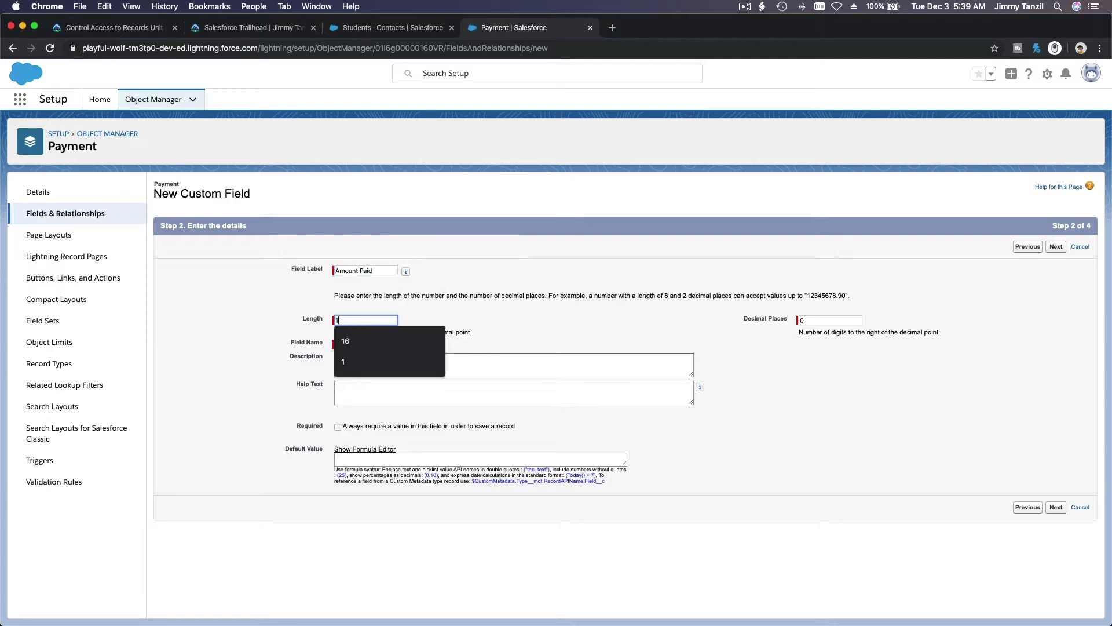
left_click(812, 320)
key("BackSpace")
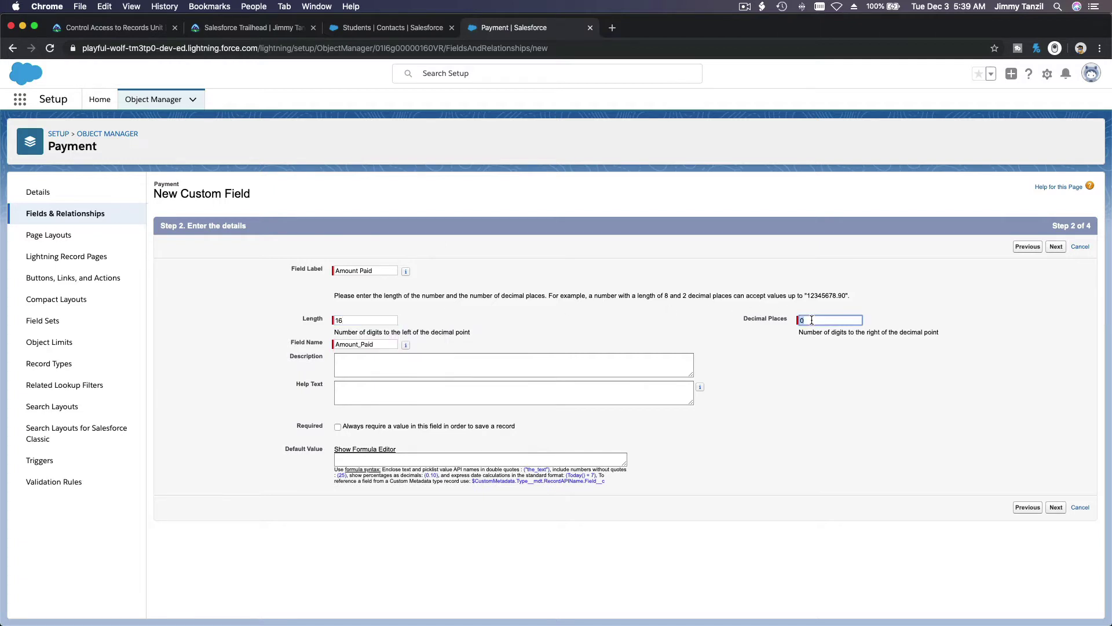
type("2")
left_click(794, 364)
Accept the default field-level security and page layout for the Amount Paid field and save it.
left_click(1057, 247)
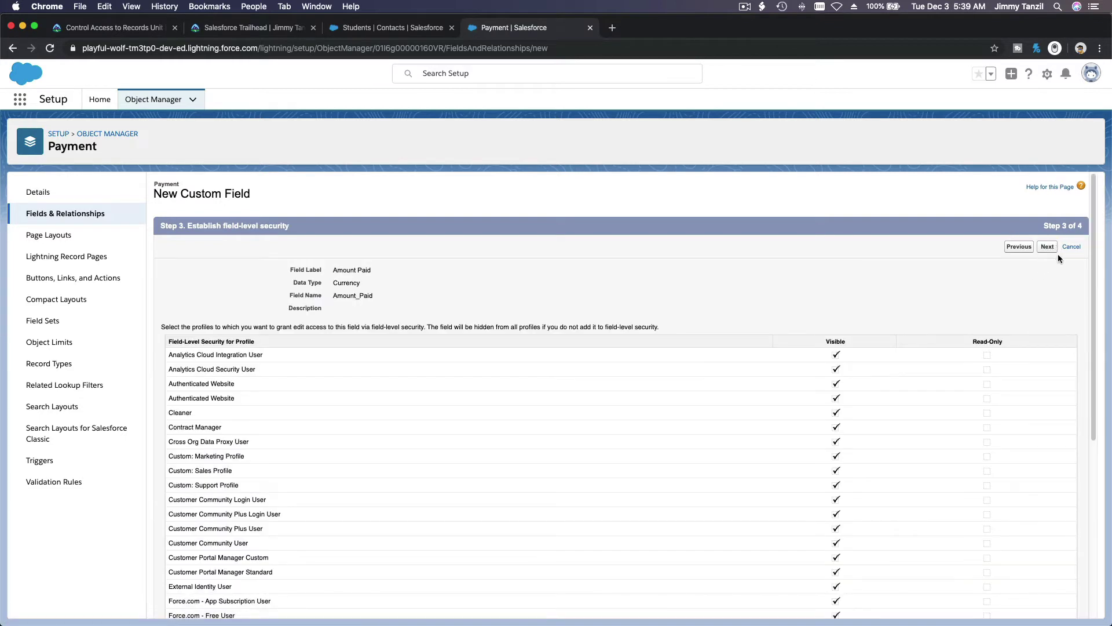
left_click(1050, 246)
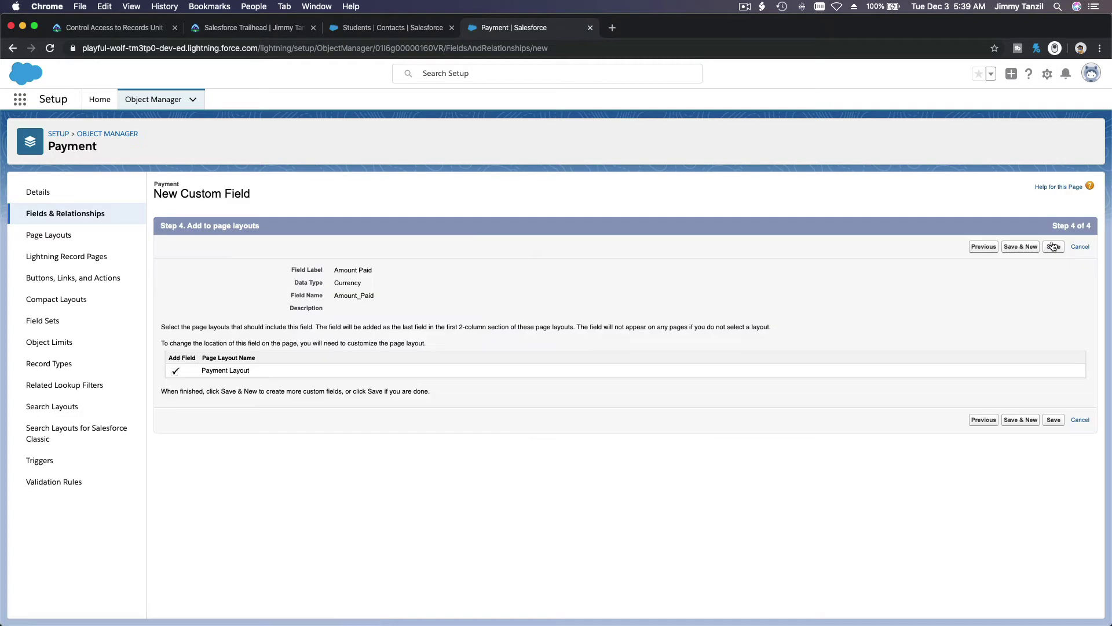
left_click(1053, 247)
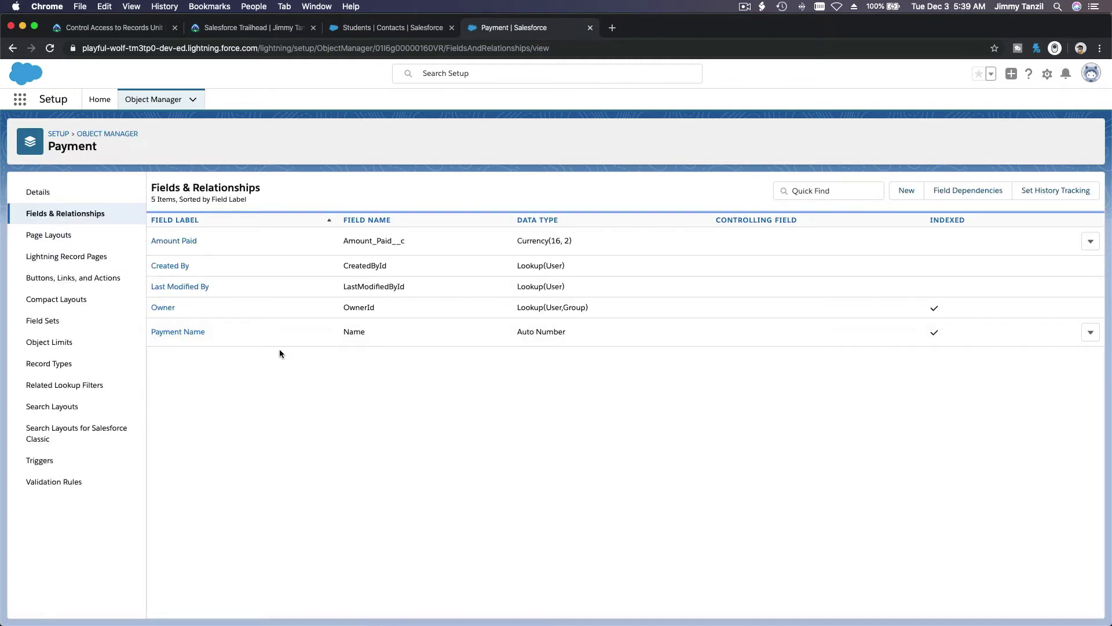
Start another custom field of type Picklist on the Payment object.
left_click(908, 191)
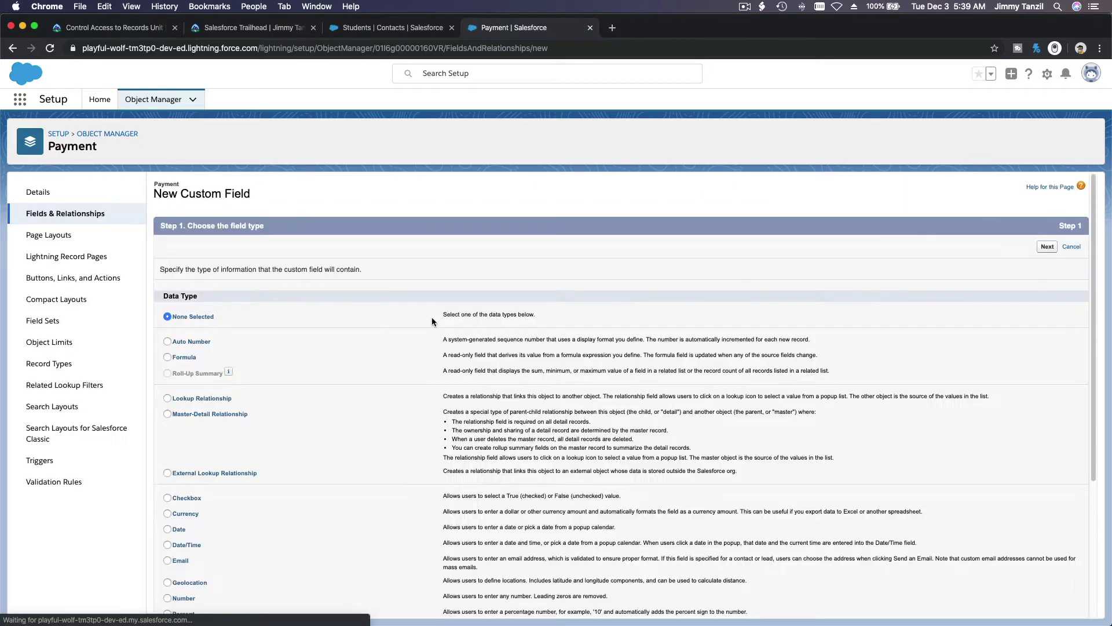
scroll(310, 329, "down", 5)
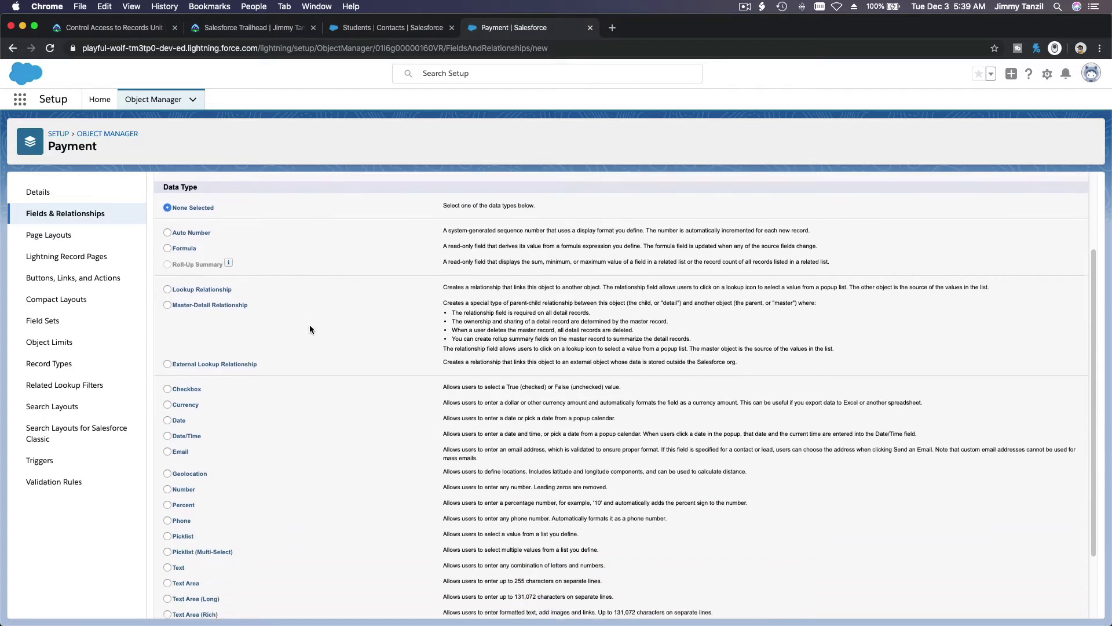
scroll(309, 329, "down", 2)
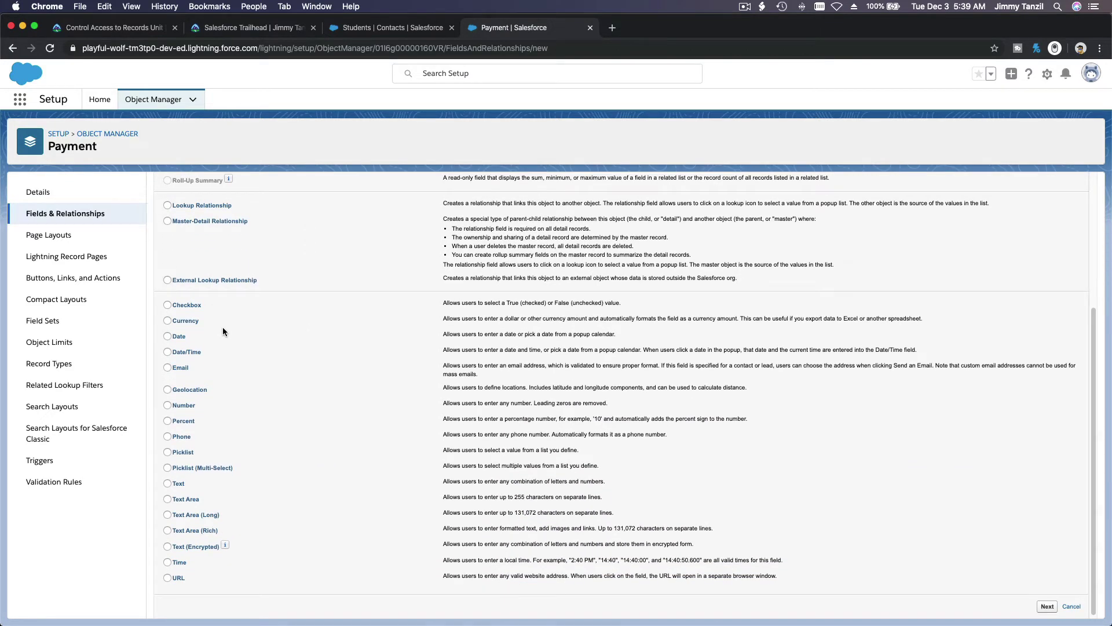
left_click(176, 455)
left_click(1041, 606)
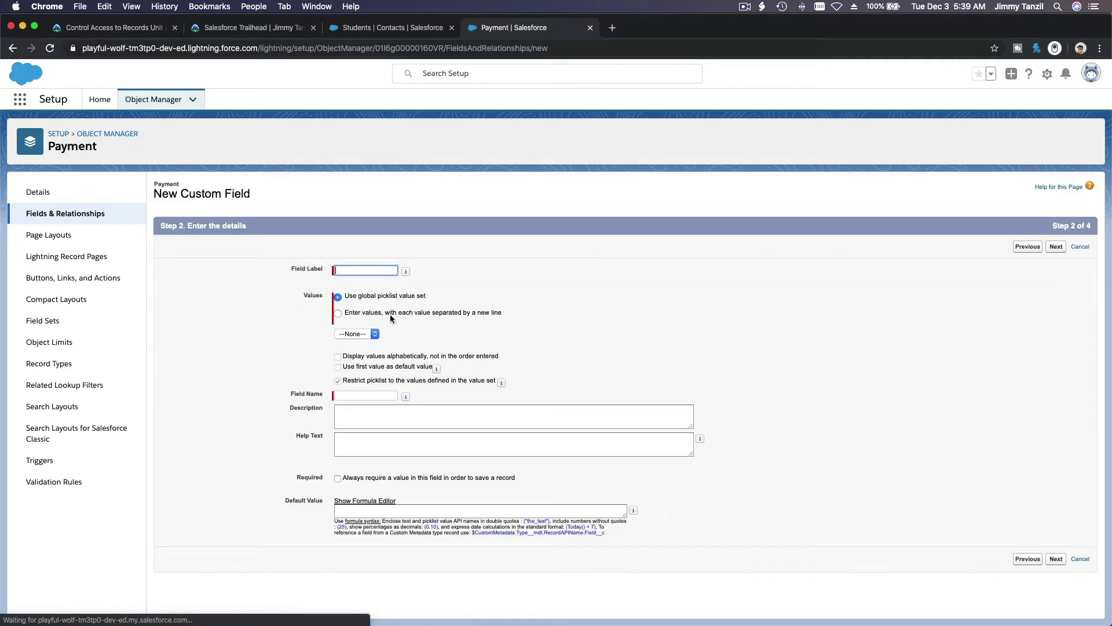
Label the picklist field Payment Type and enter its own values Cash, Credit Card and Check on separate lines.
type("Pay")
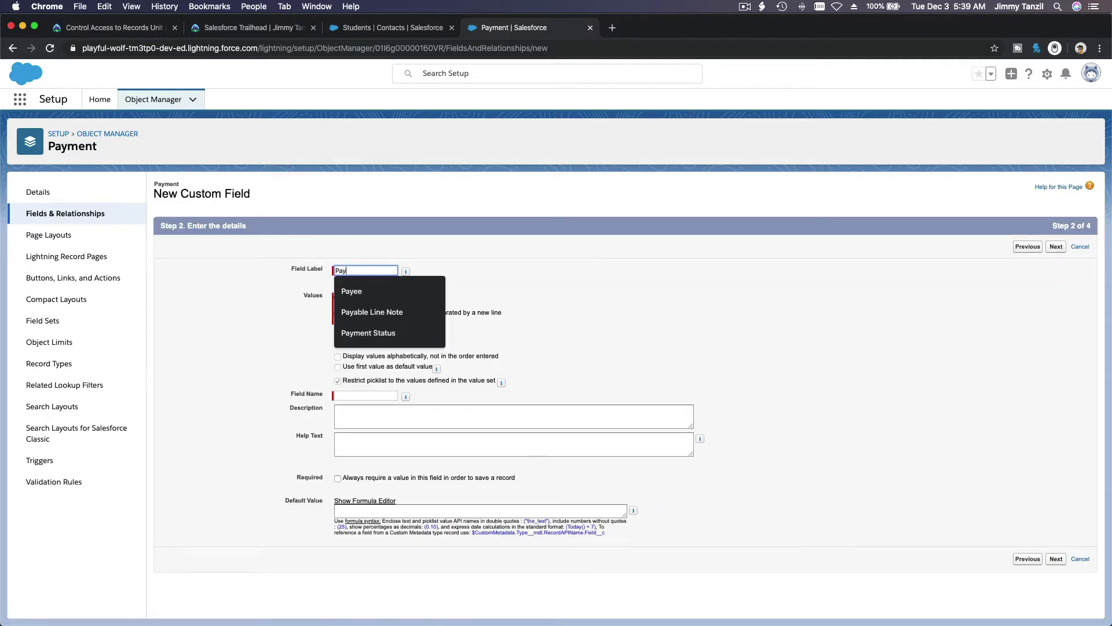
type("ment Type")
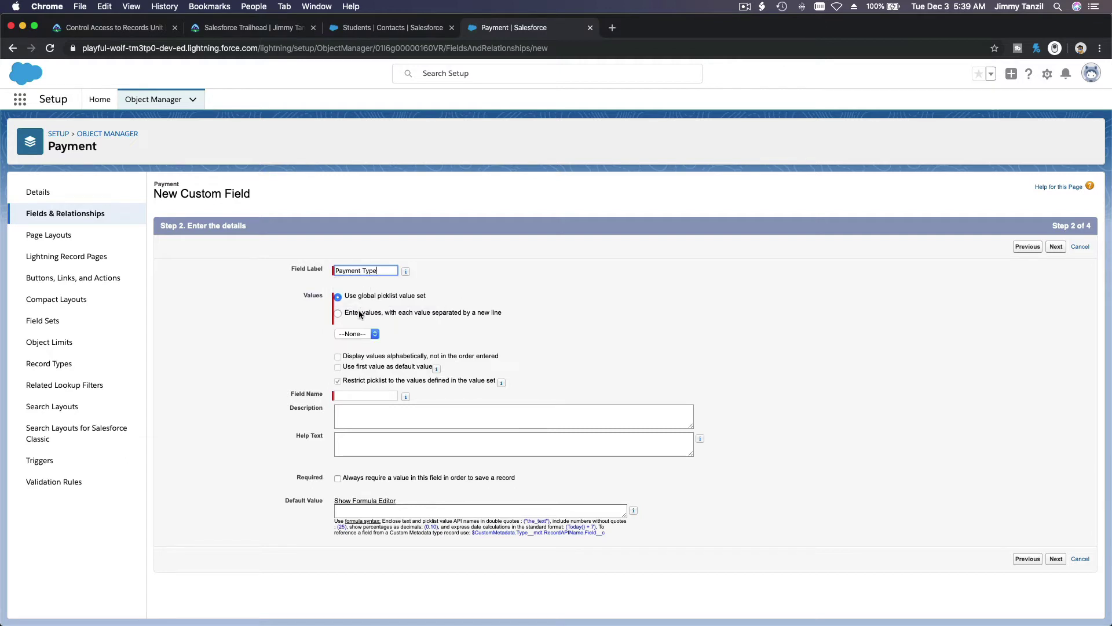
left_click(360, 314)
left_click(368, 363)
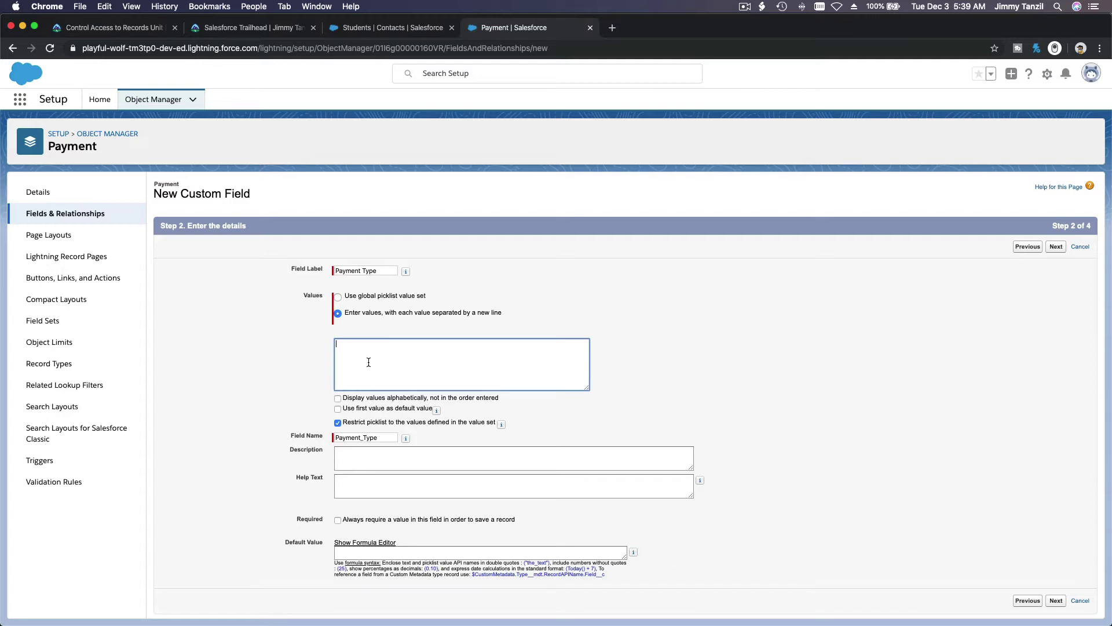
type("Cash")
key("Return")
type("Credit Card Cheq")
key("BackSpace")
type("cks")
left_click(572, 288)
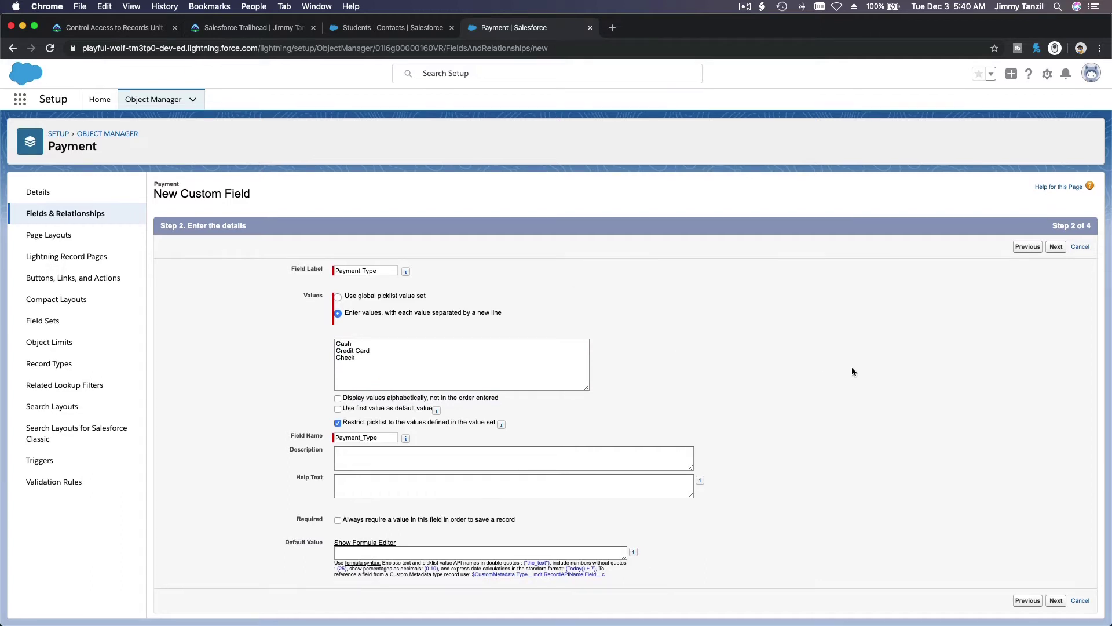
Make the Payment Type field visible to all profiles, keep it on the Payment Layout and save it.
left_click(1056, 251)
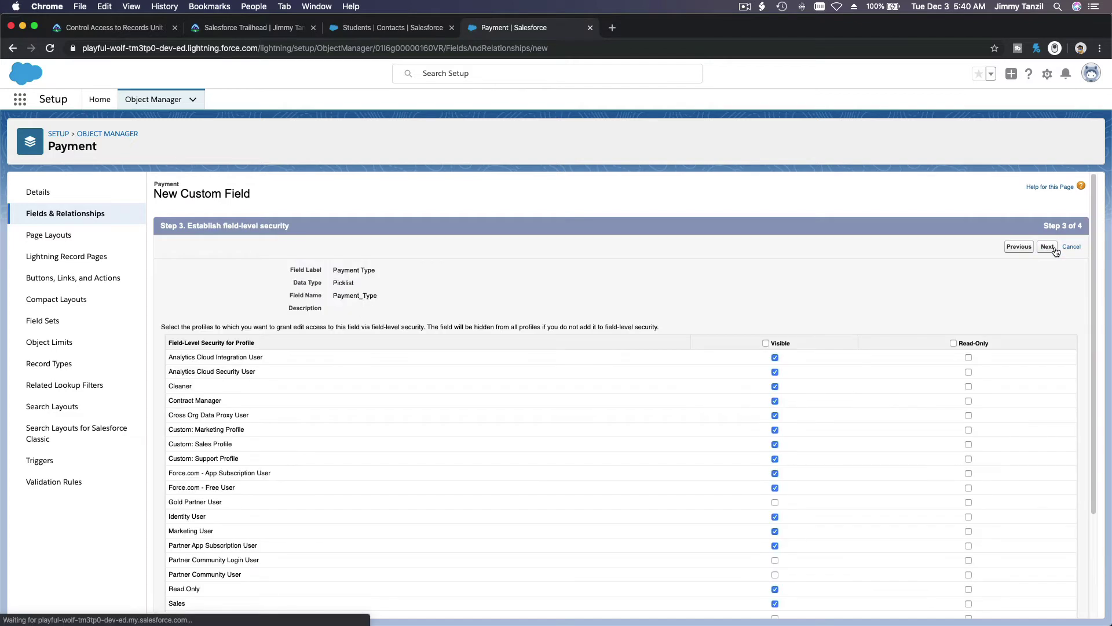
left_click(766, 343)
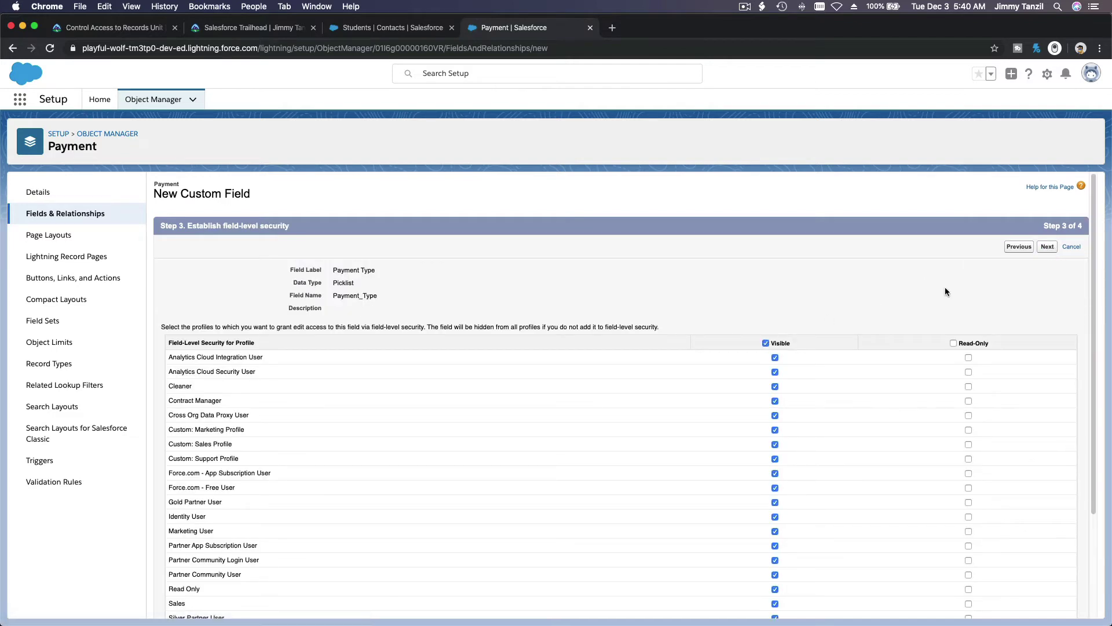
left_click(1047, 247)
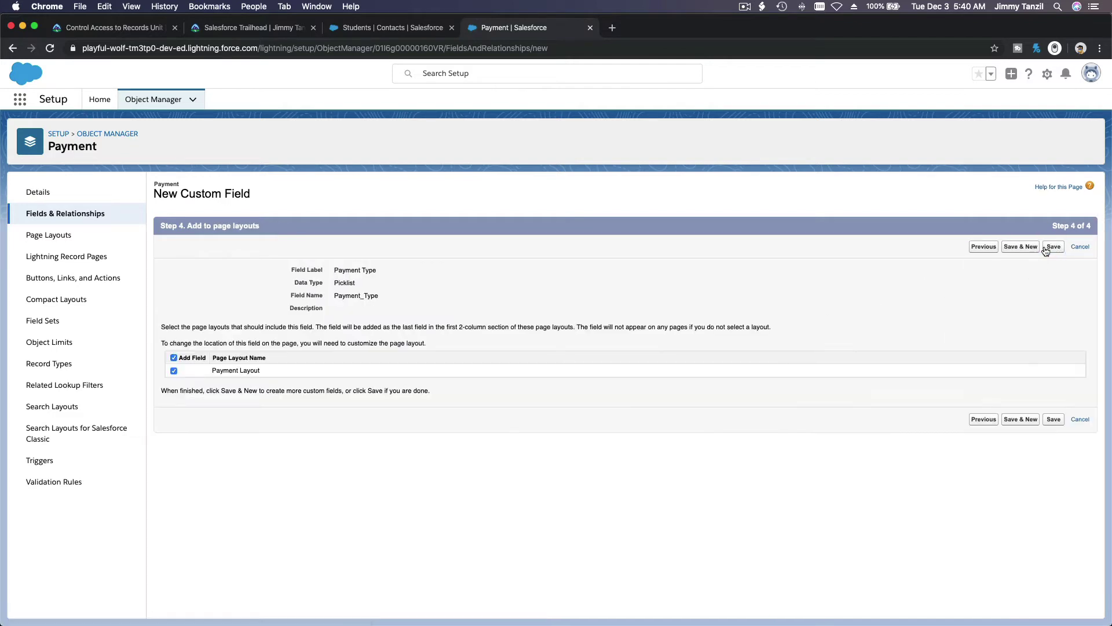
left_click(1050, 248)
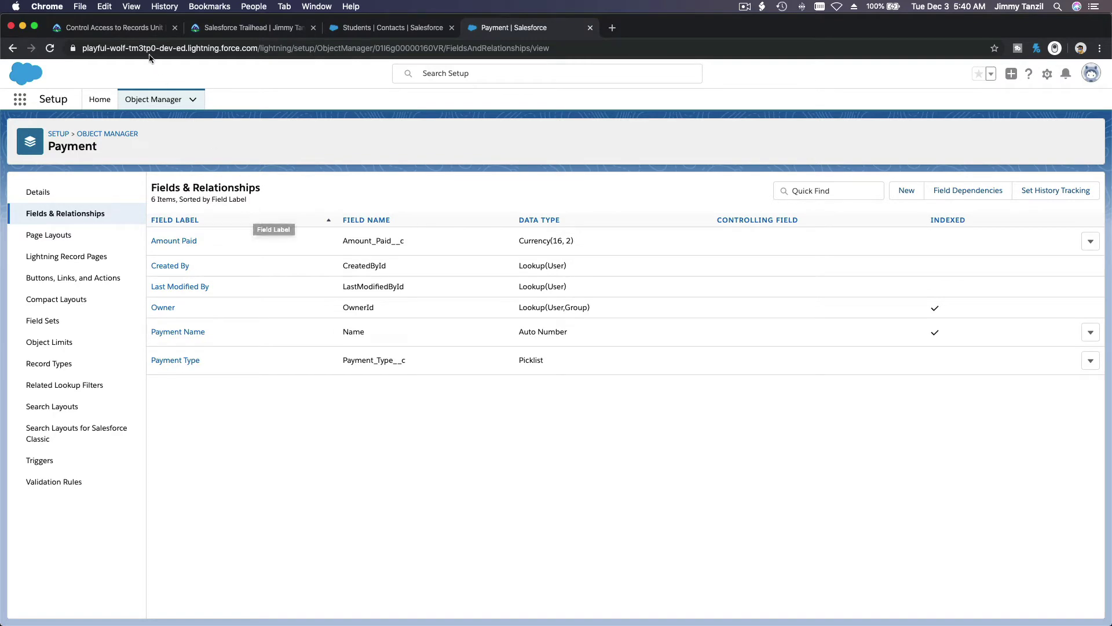
Switch to the Control Access to Records unit on Trailhead and review its sections on record-level security and org-wide sharing.
left_click(138, 32)
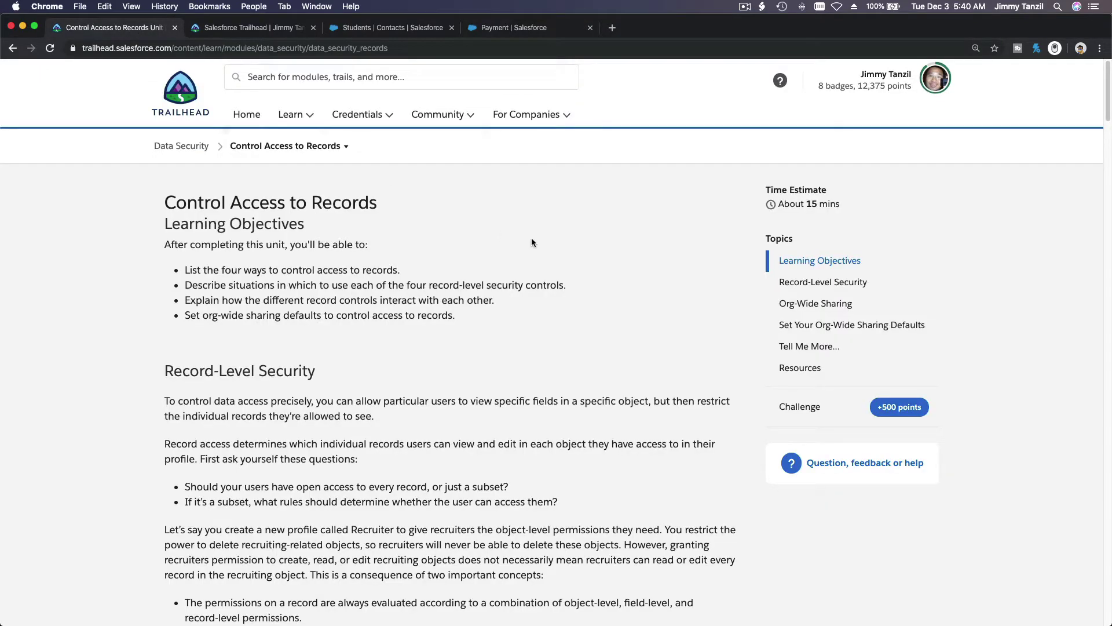
scroll(532, 242, "down", 15)
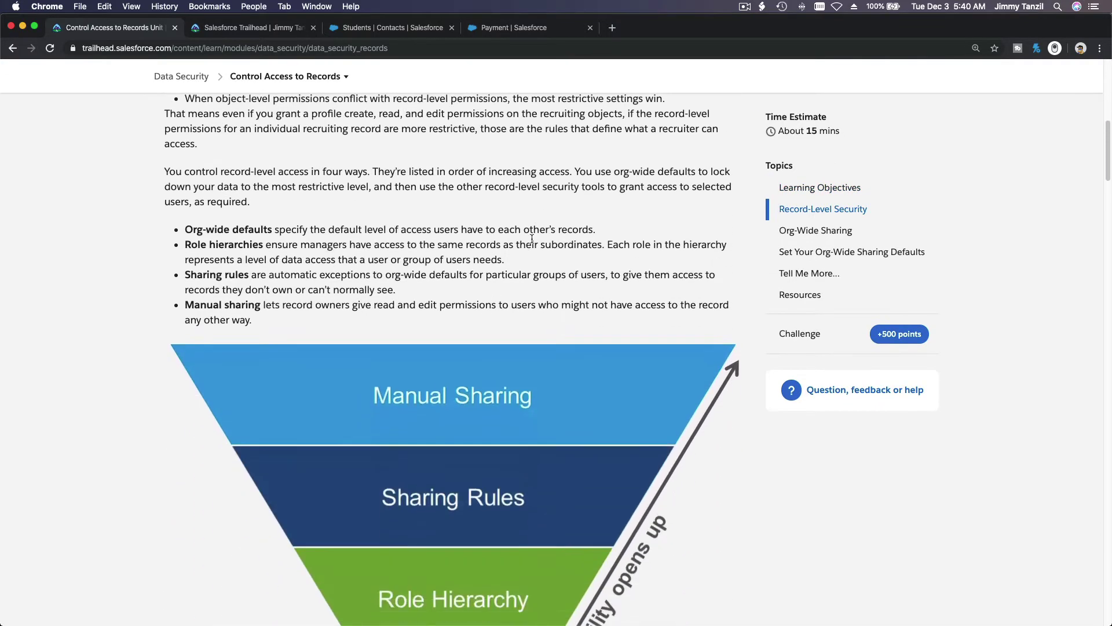
scroll(578, 220, "down", 1)
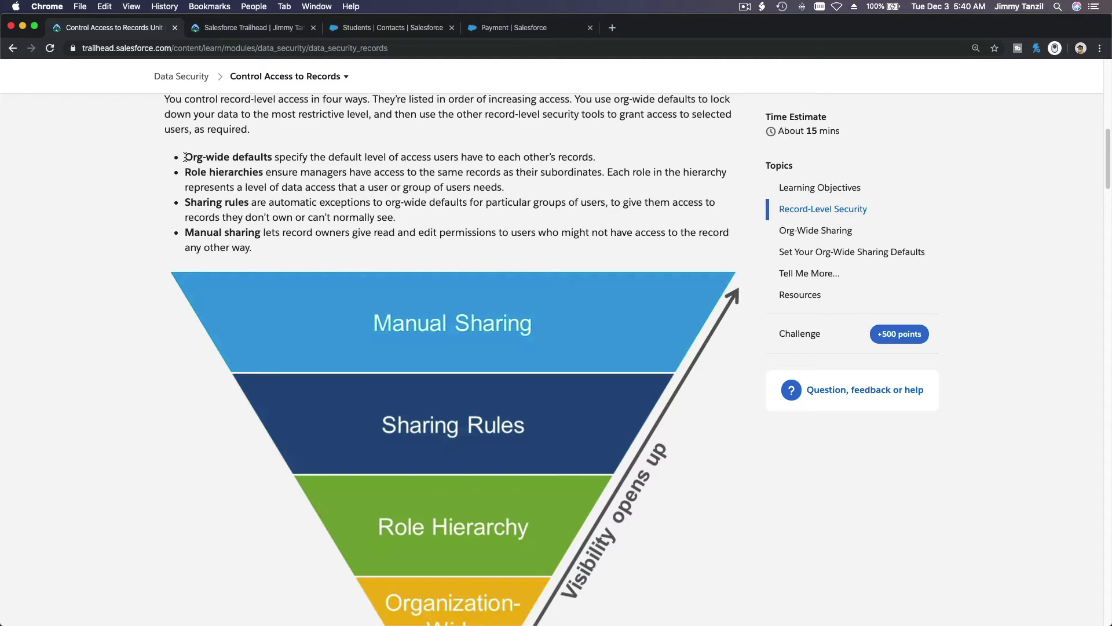
left_click_drag(185, 157, 232, 157)
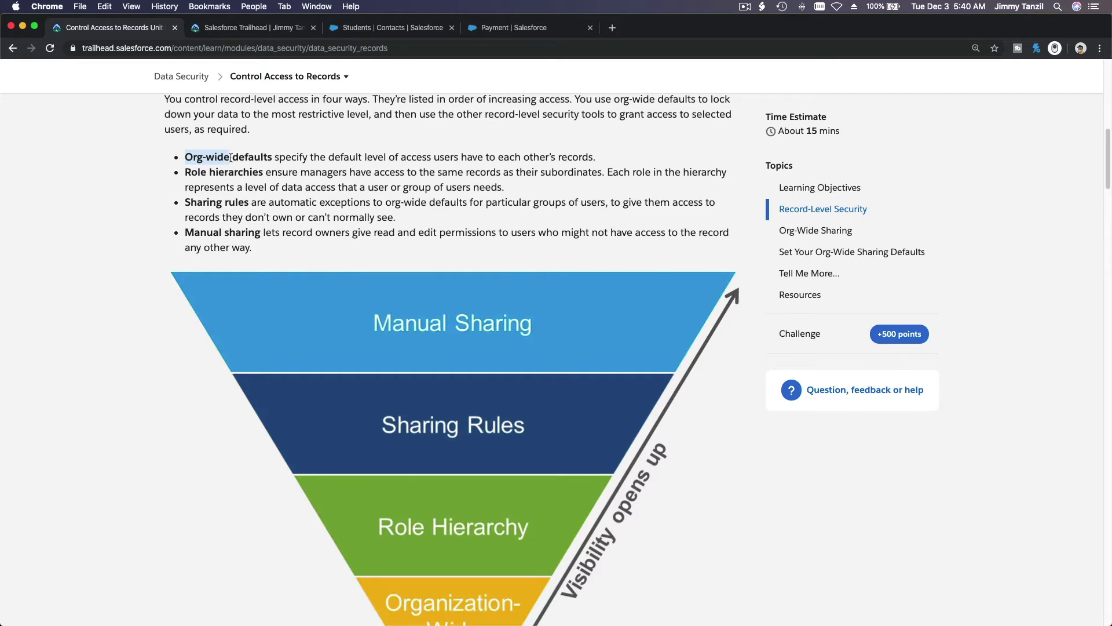
triple_click(272, 159)
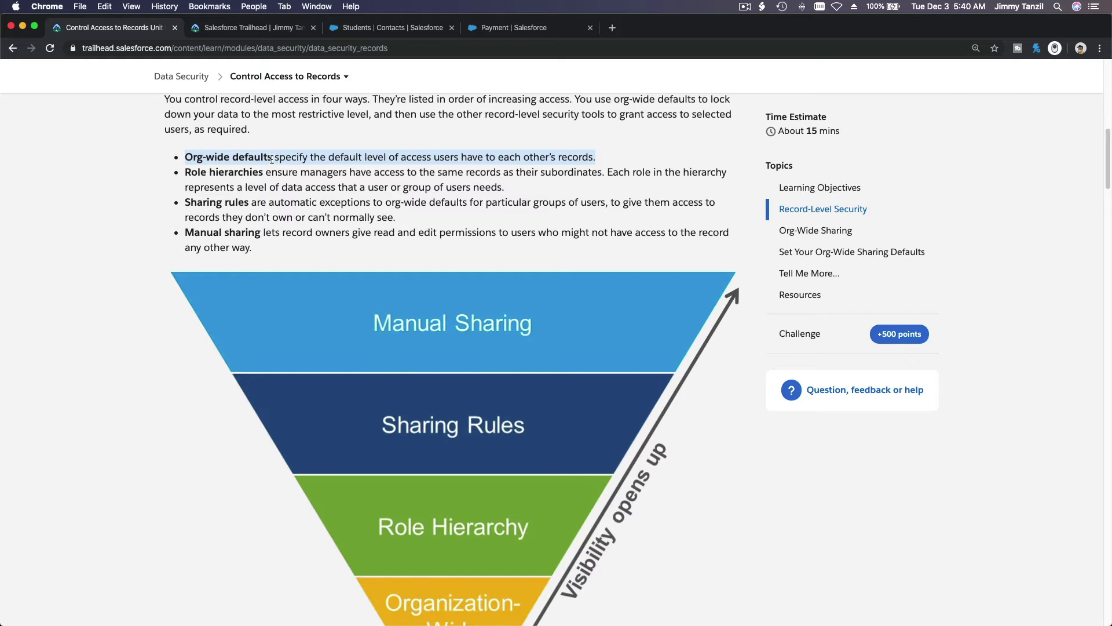
scroll(272, 159, "down", 3)
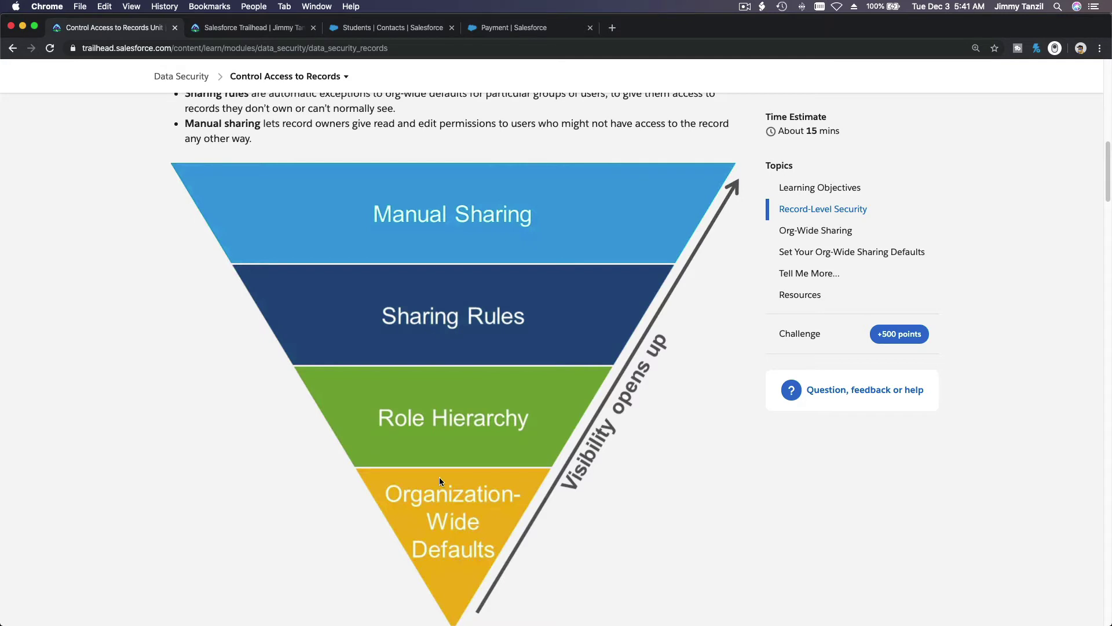
scroll(430, 435, "up", 3)
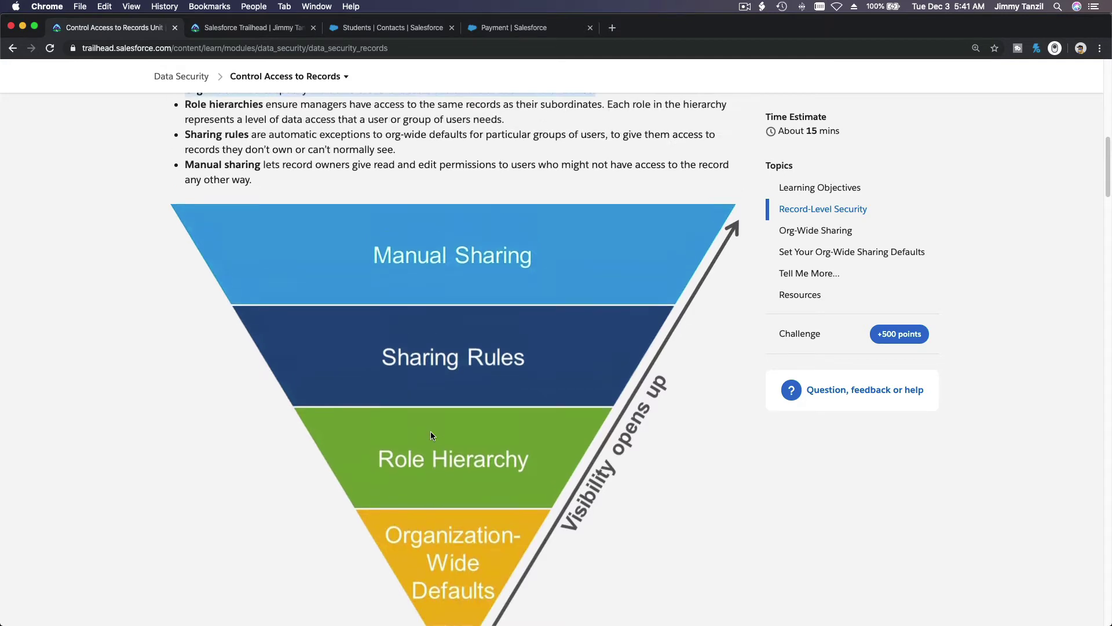
scroll(430, 434, "down", 5)
scroll(431, 432, "down", 6)
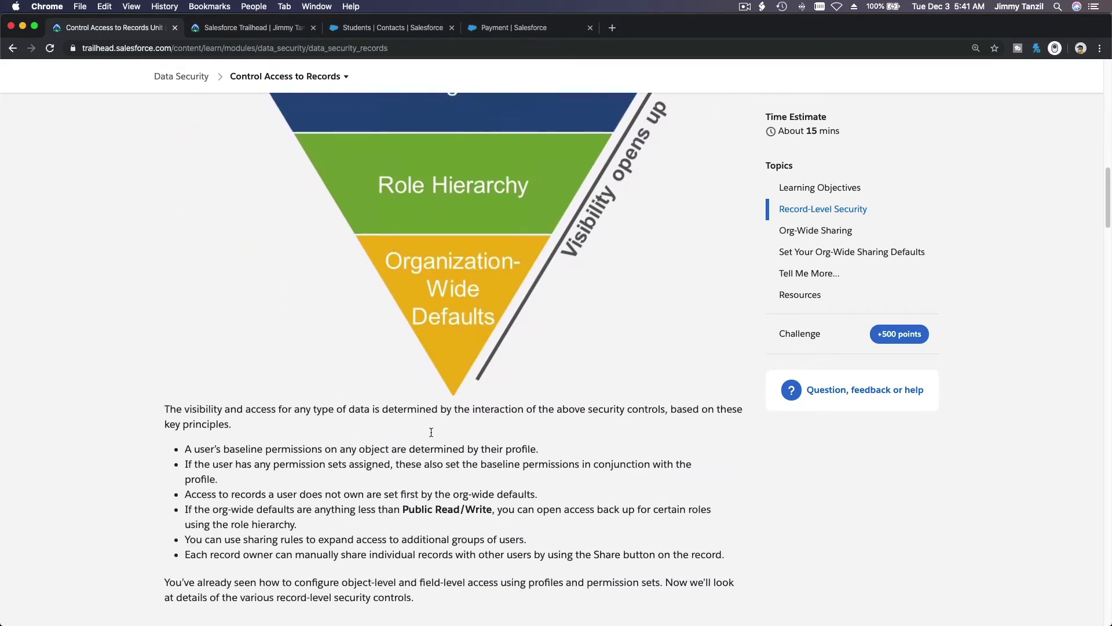
scroll(406, 392, "down", 15)
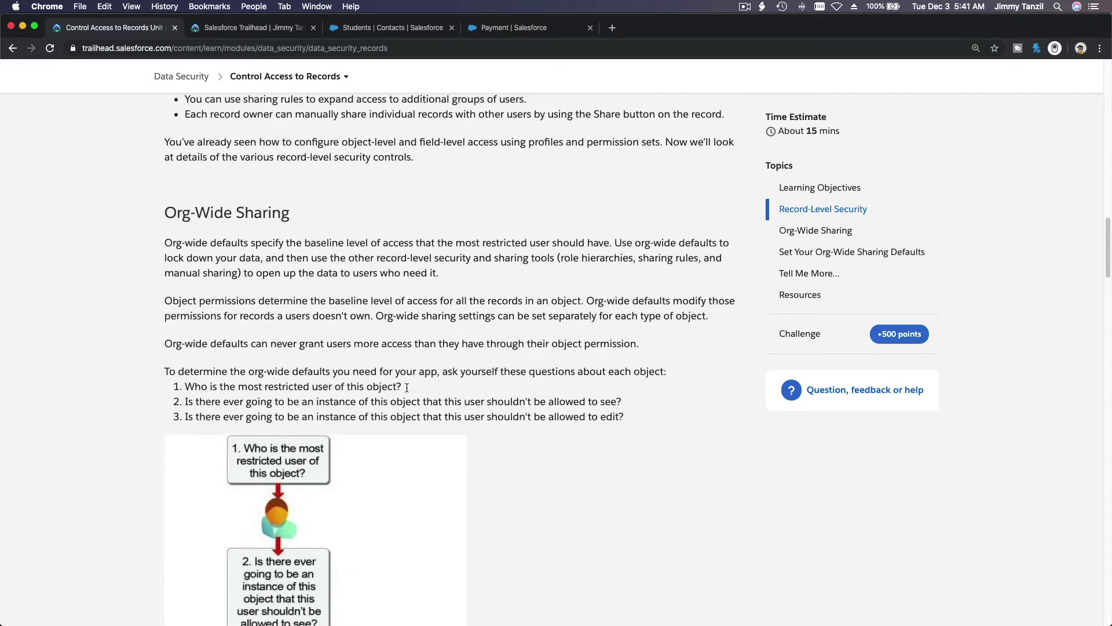
scroll(407, 391, "down", 1)
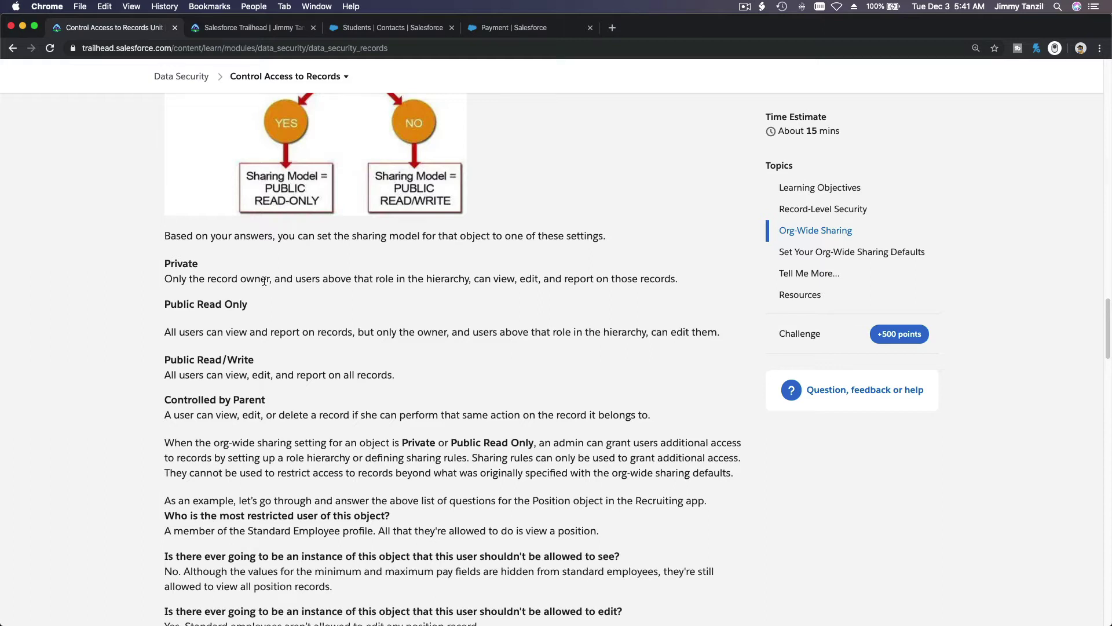
Read the description of the Private sharing model in the Org-Wide Sharing section of the Trailhead unit.
left_click_drag(269, 280, 167, 278)
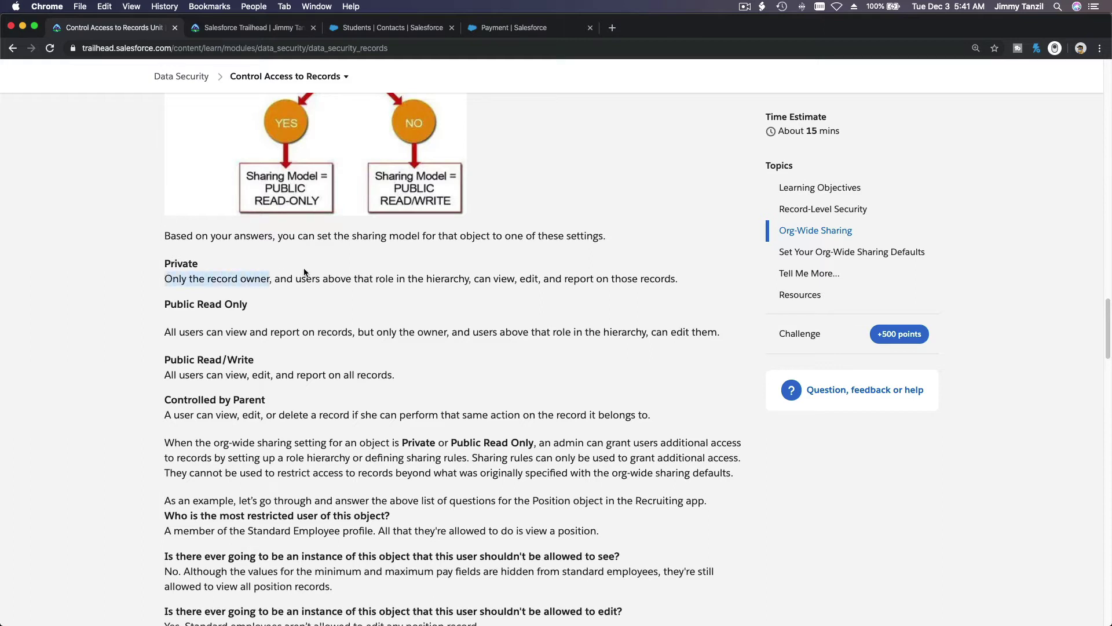
left_click(376, 279)
left_click_drag(386, 281, 467, 285)
left_click(537, 286)
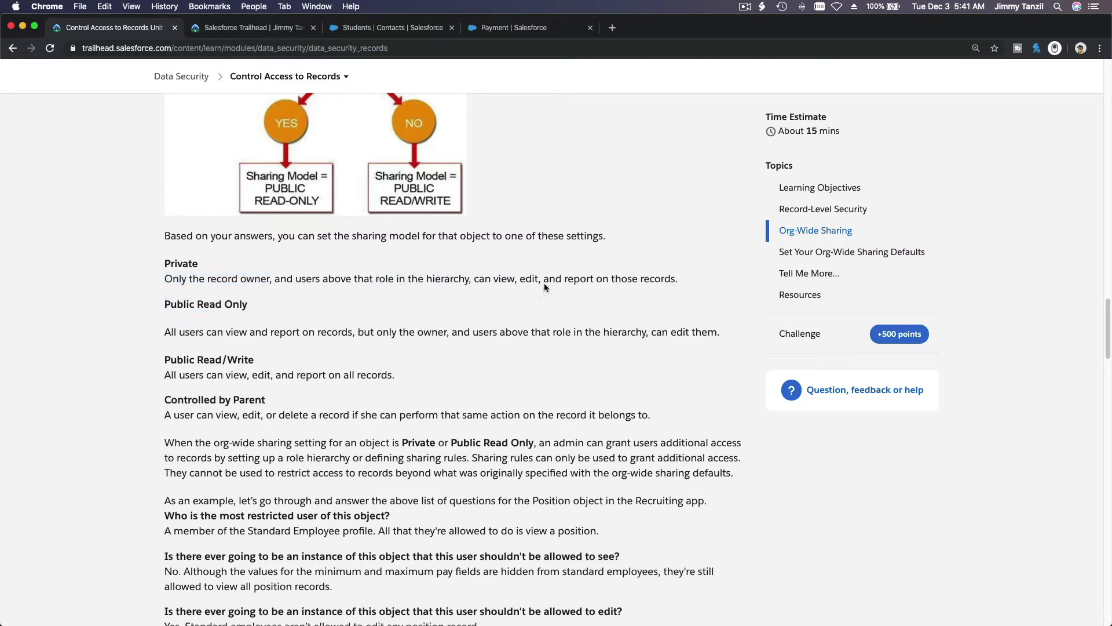
triple_click(551, 281)
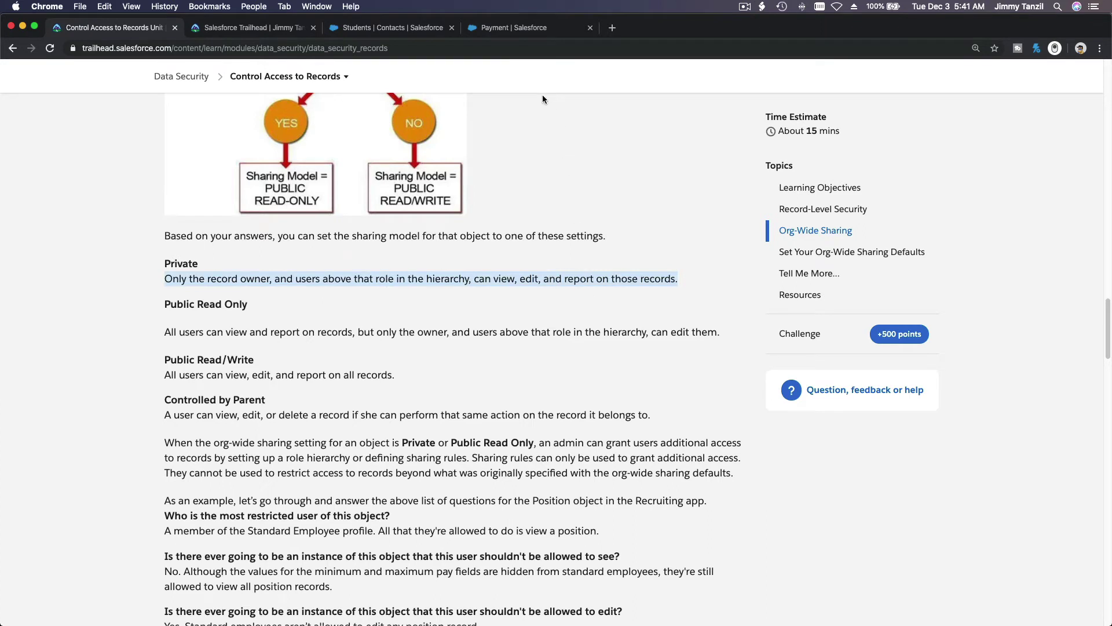
Switch to the Salesforce Setup home and find and open Sharing Settings.
left_click(517, 33)
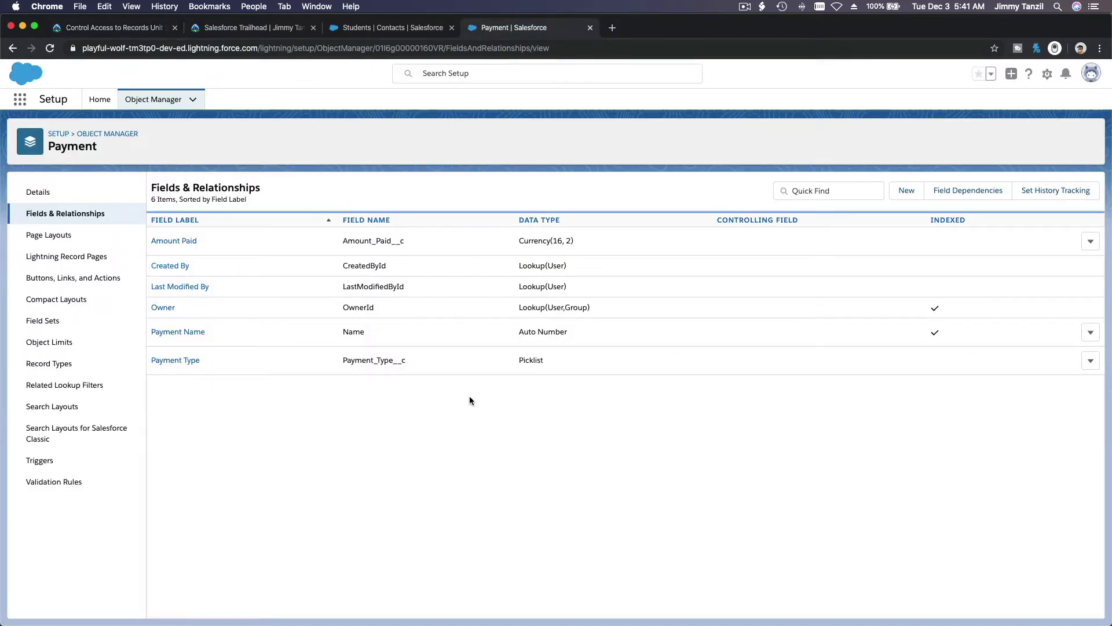
left_click(100, 99)
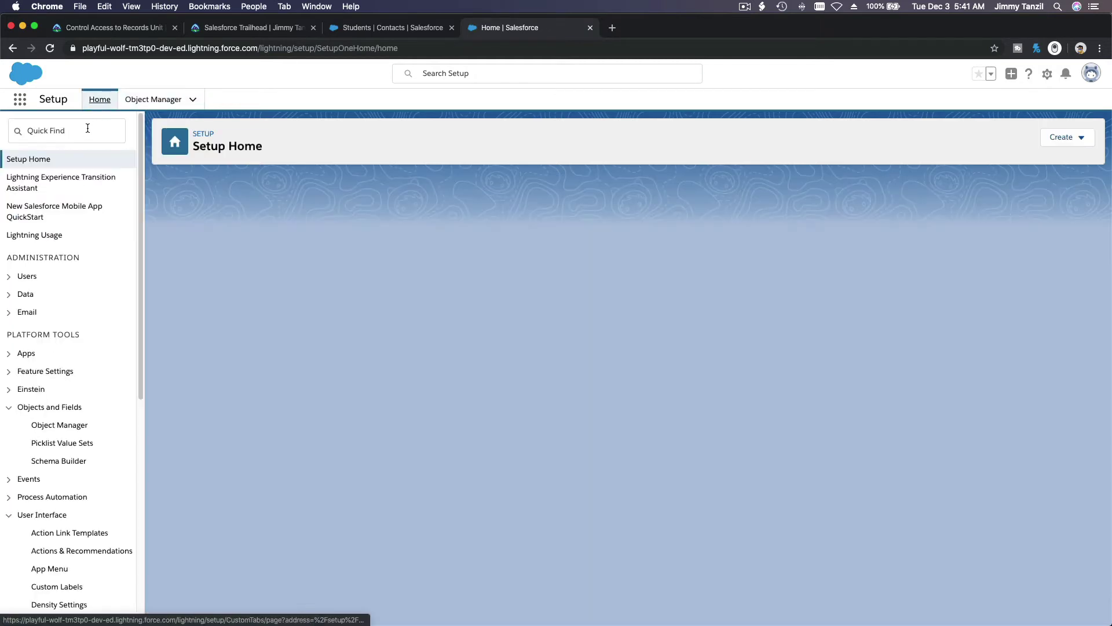
left_click(85, 133)
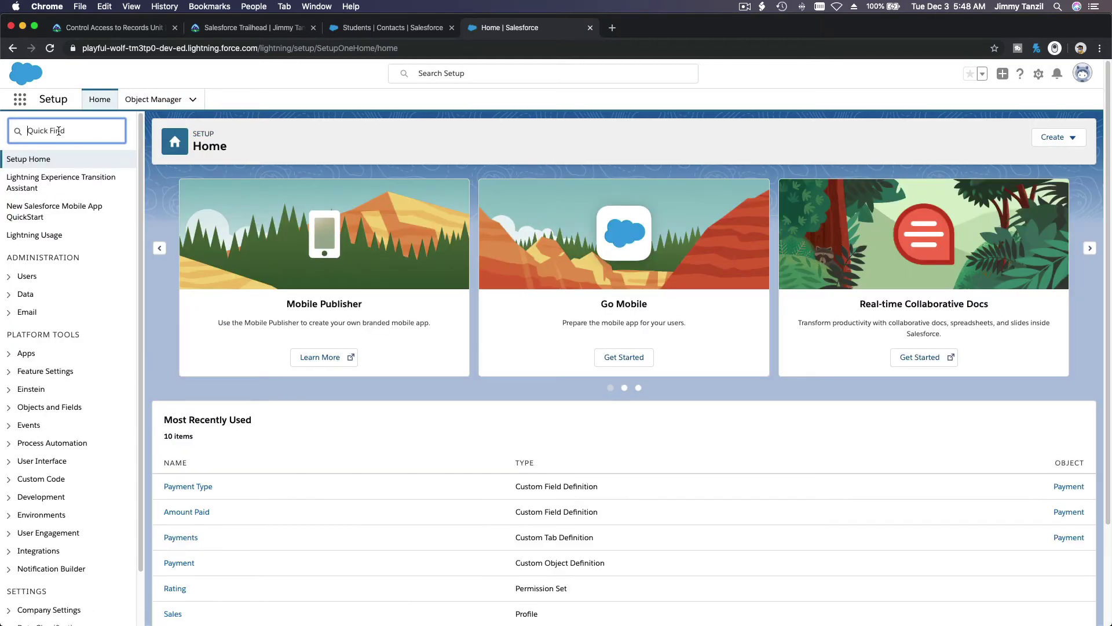
type("Sharing")
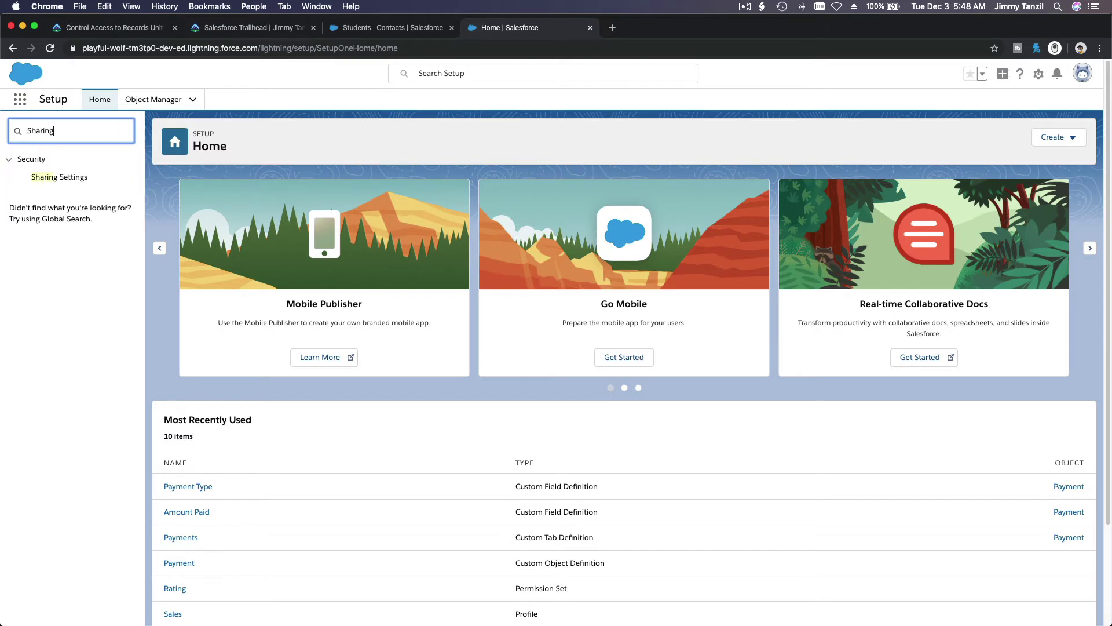
type(" S")
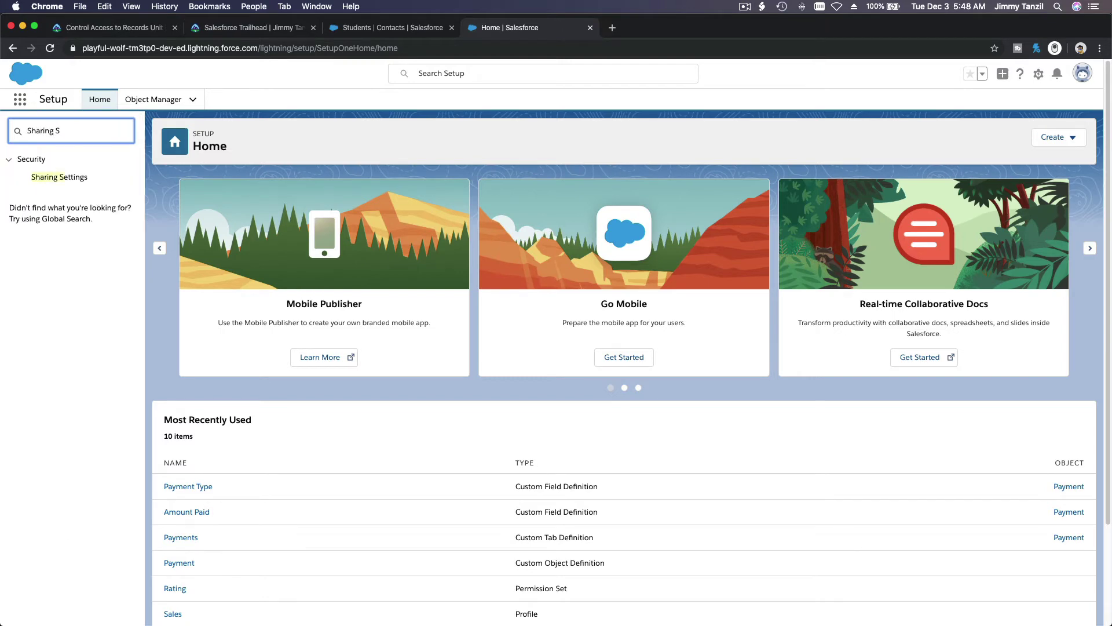
left_click(43, 177)
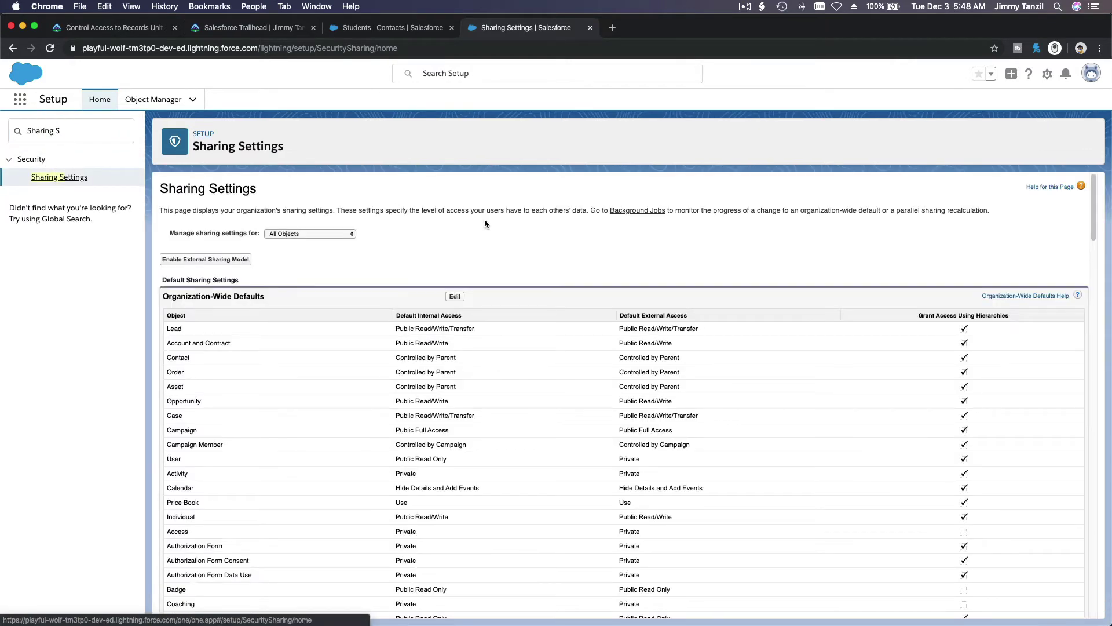
Review the Organization-Wide Defaults list, including the Payment object's internal access, external access and hierarchy settings.
scroll(384, 249, "down", 2)
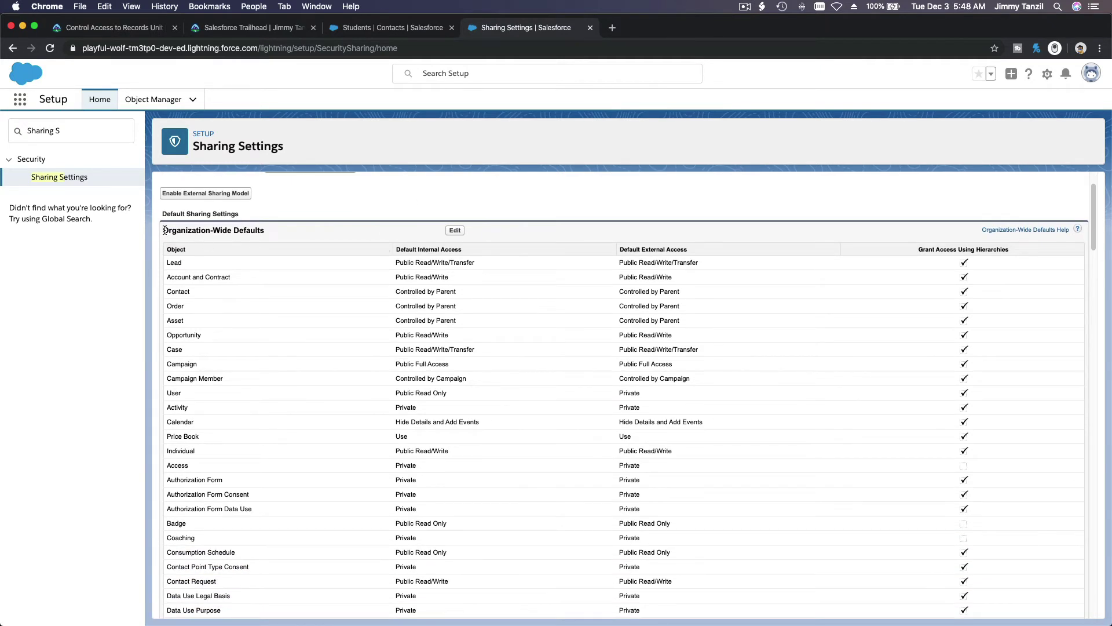
left_click_drag(162, 233, 186, 235)
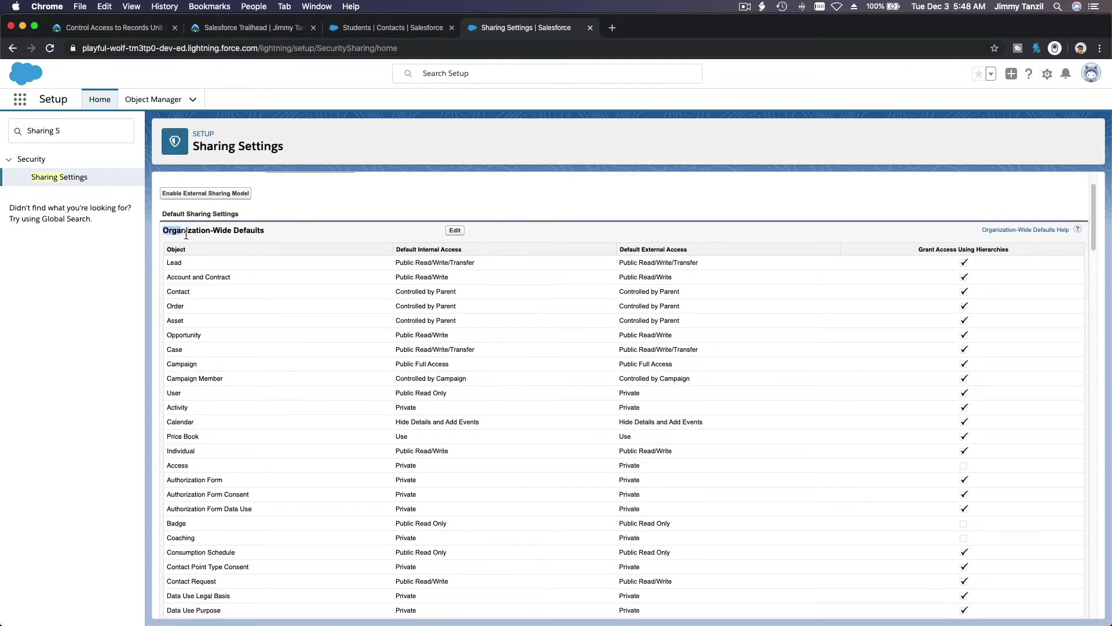
left_click(285, 232)
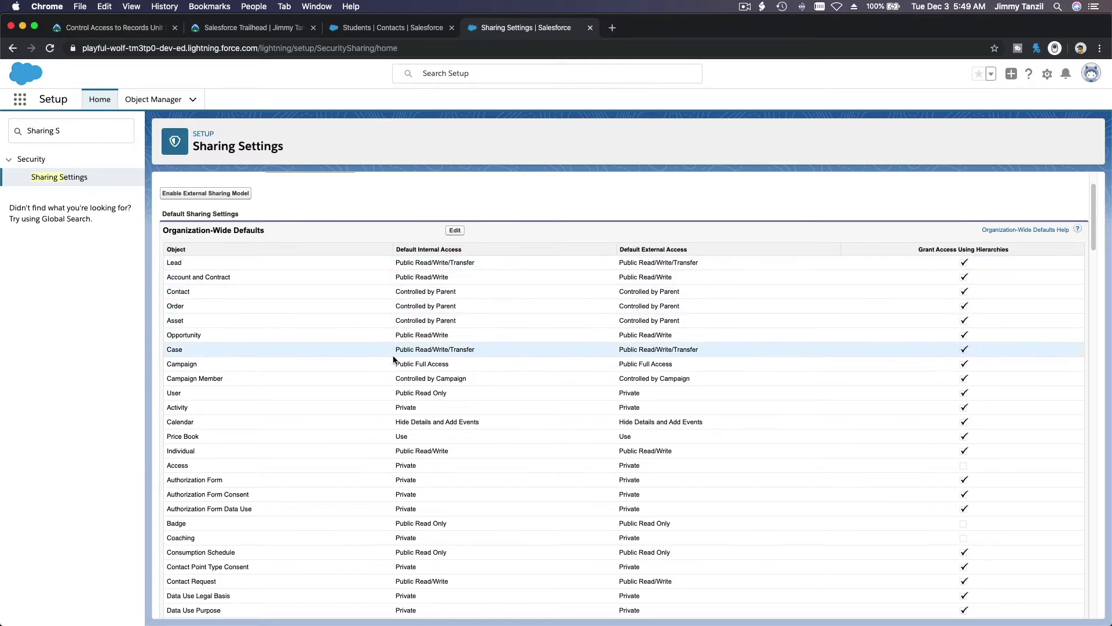
scroll(396, 378, "down", 10)
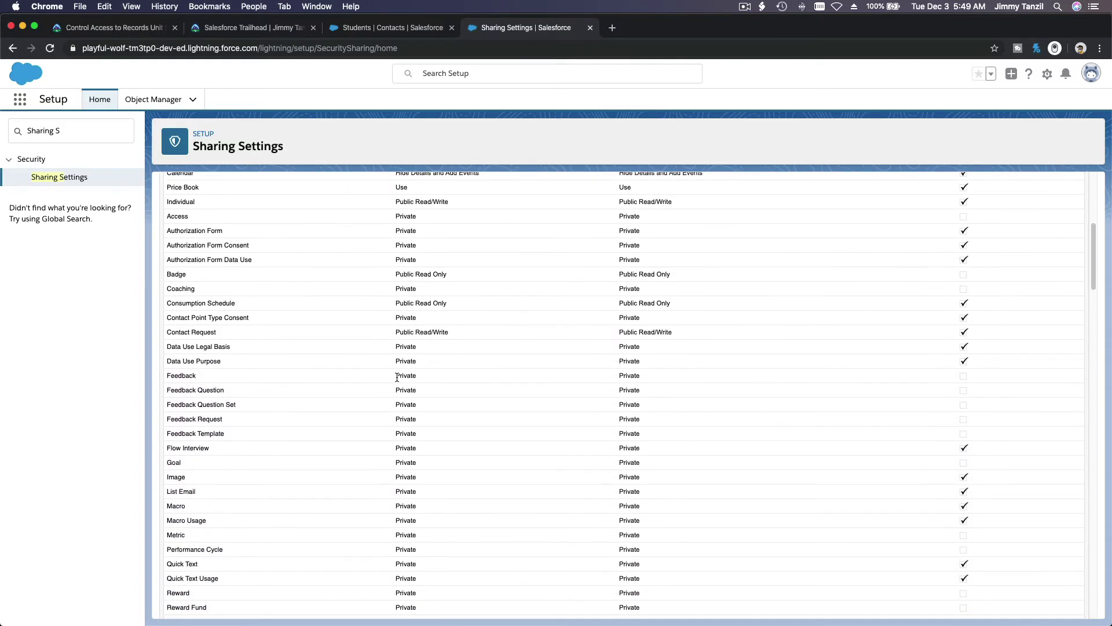
scroll(397, 377, "down", 4)
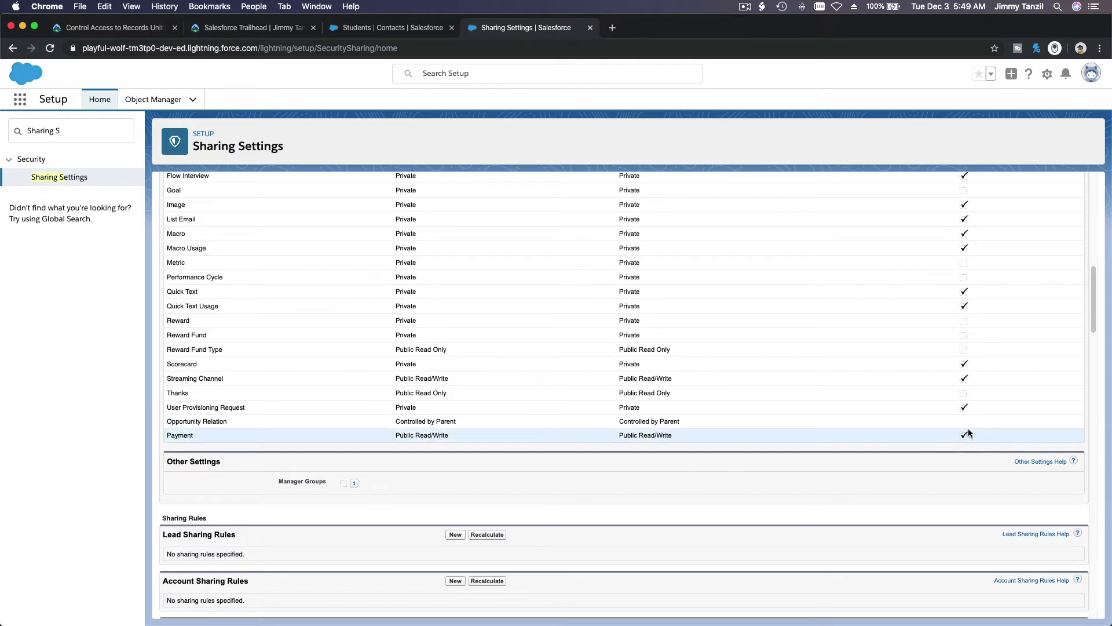
scroll(967, 432, "up", 7)
scroll(965, 434, "up", 3)
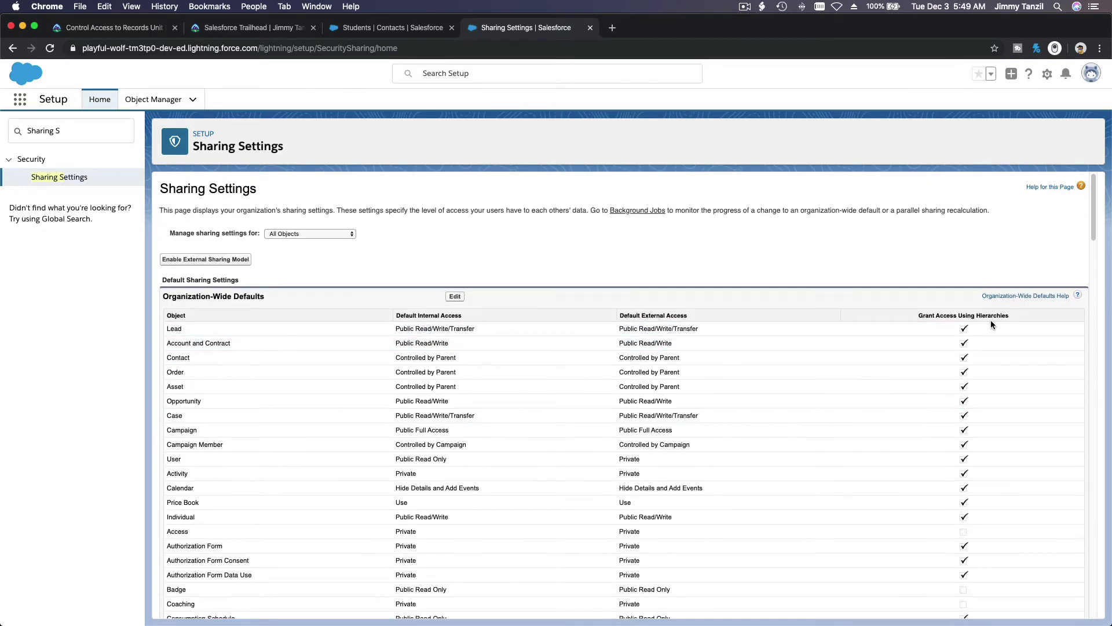
scroll(991, 325, "down", 10)
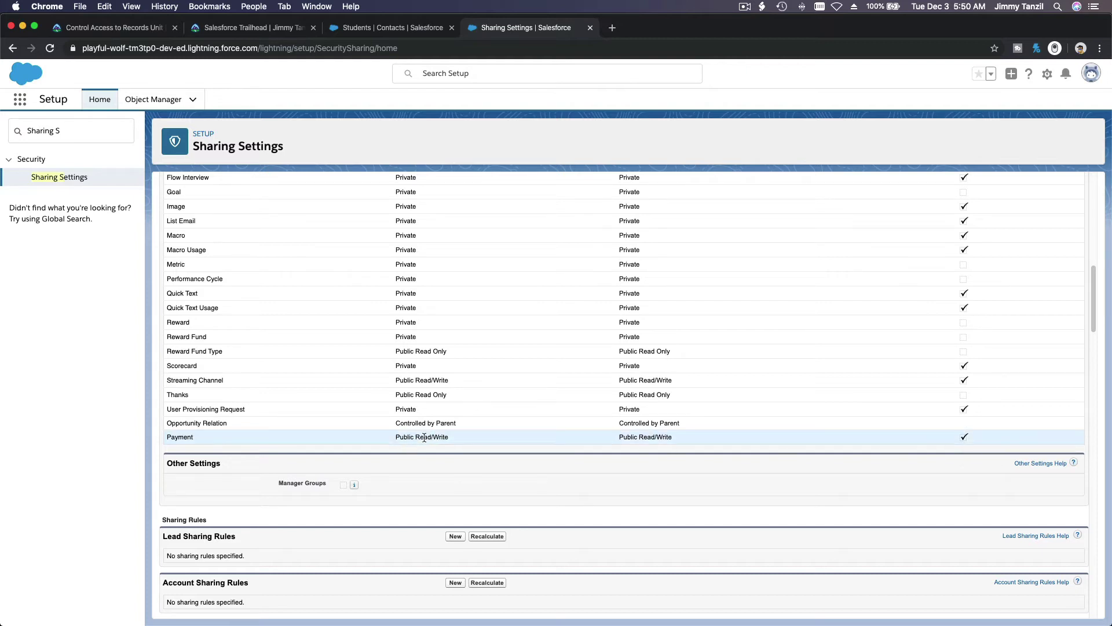
scroll(495, 437, "up", 15)
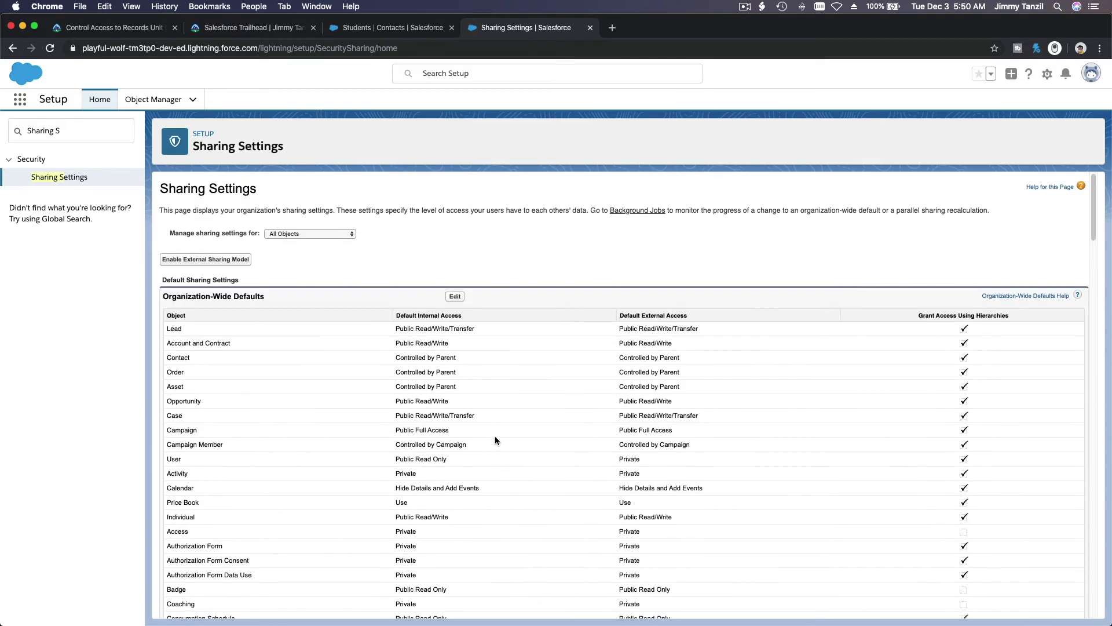
Edit the organization-wide defaults to set the Payment object's default internal access to Private, and save.
left_click(455, 297)
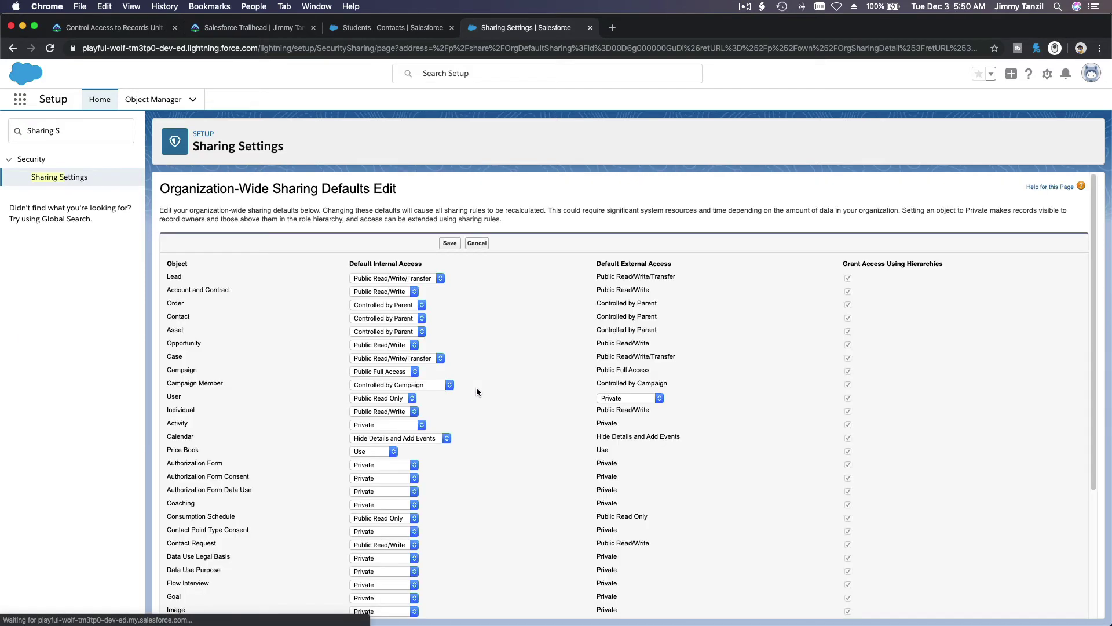
scroll(476, 387, "down", 5)
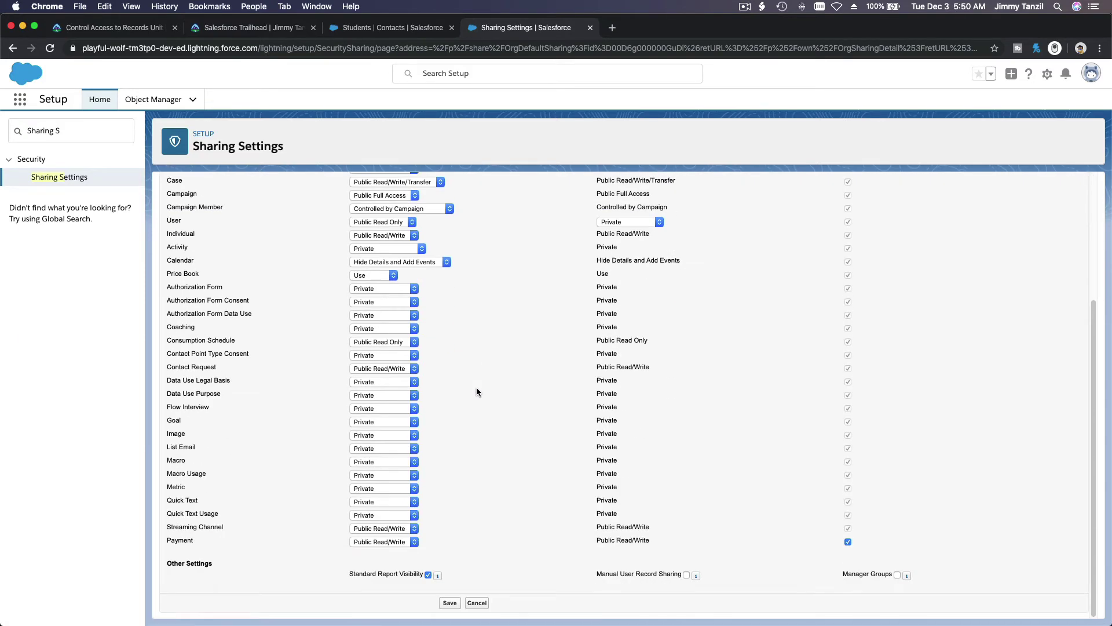
left_click(415, 541)
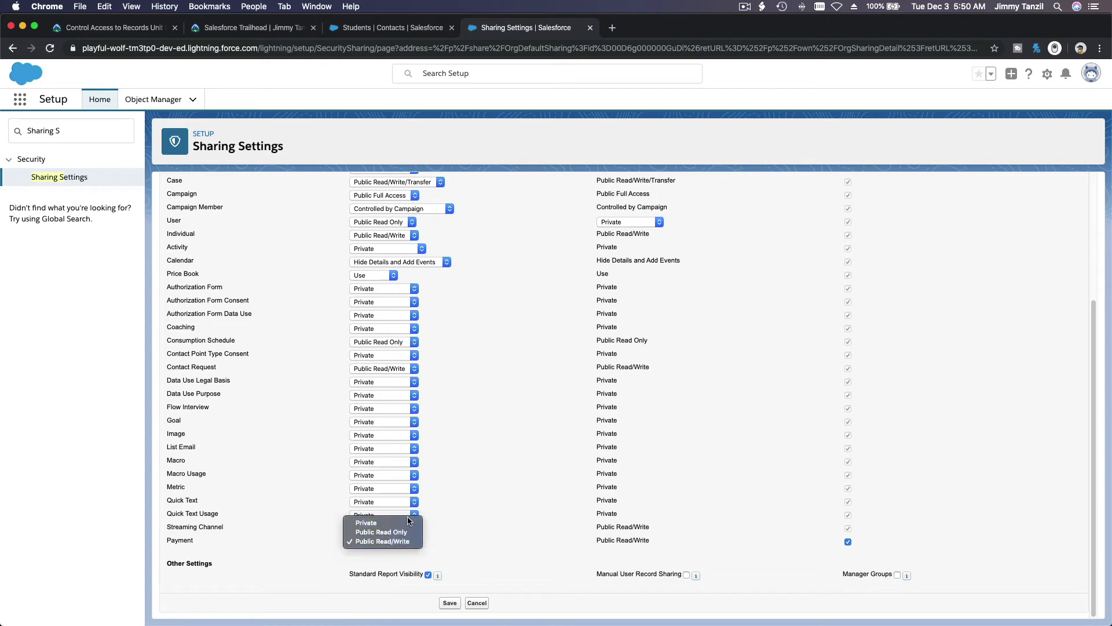
left_click(408, 522)
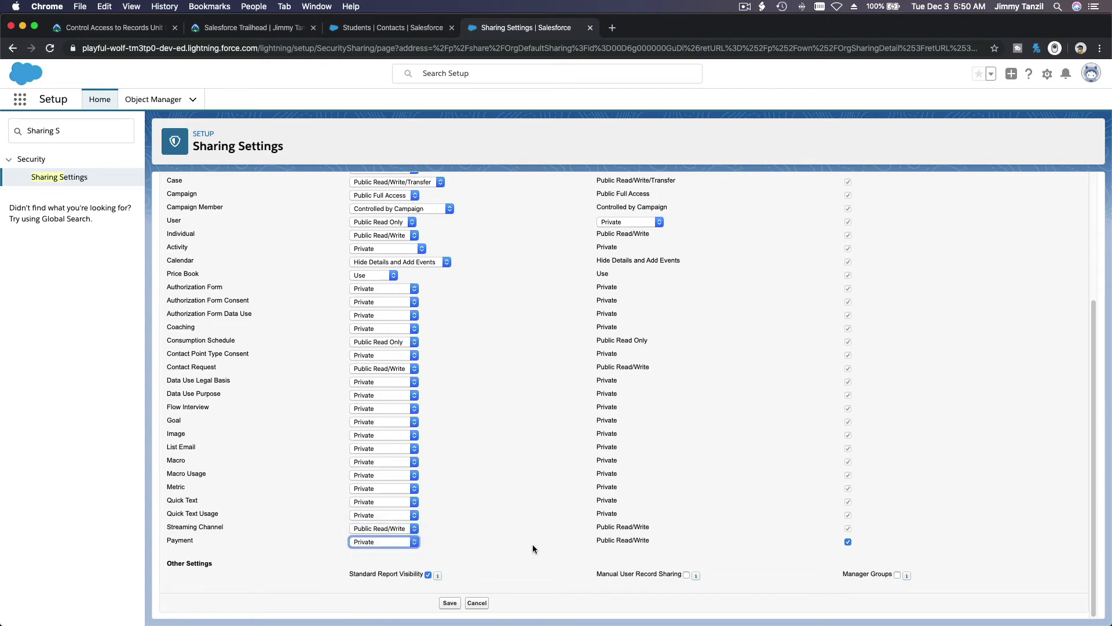
left_click(533, 545)
left_click(450, 603)
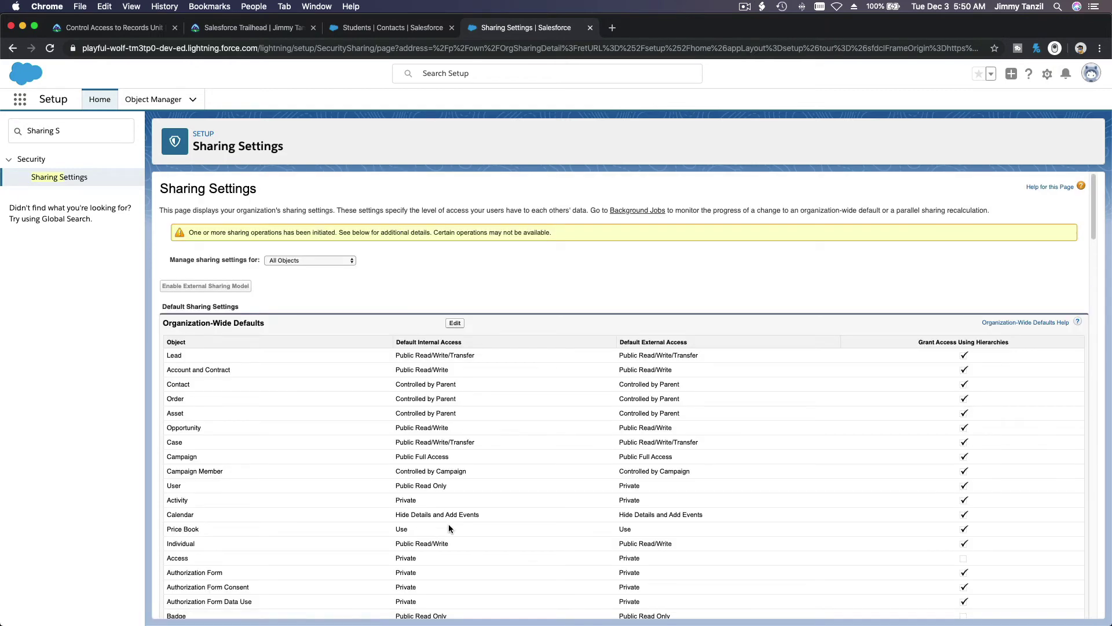
Read the sharing operation notice and check the Payment row in the Organization-Wide Defaults list.
triple_click(297, 234)
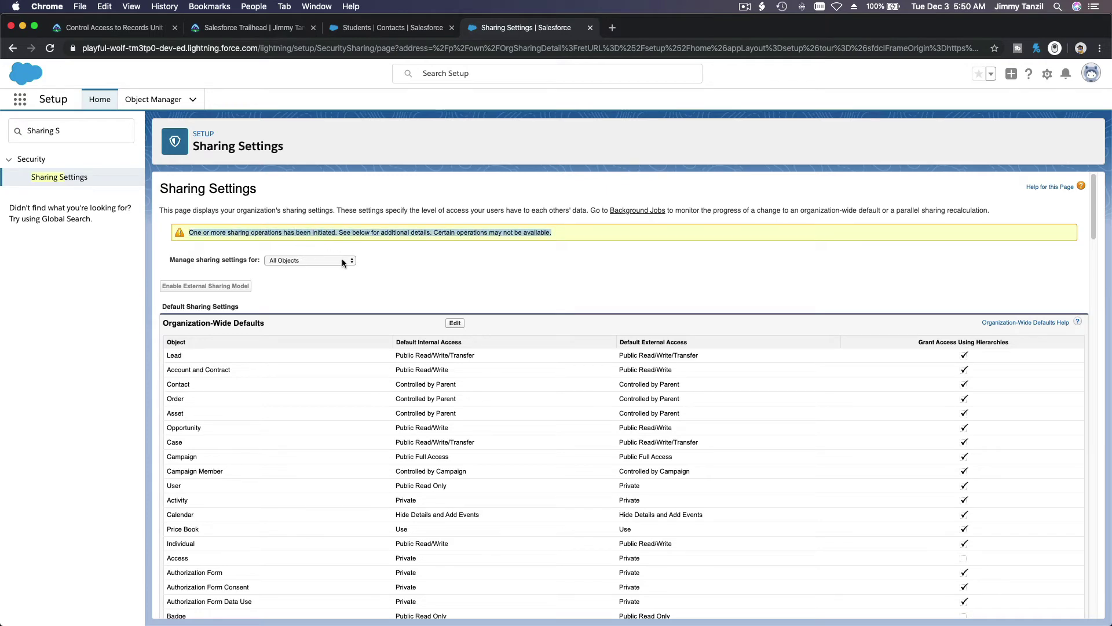
left_click(349, 281)
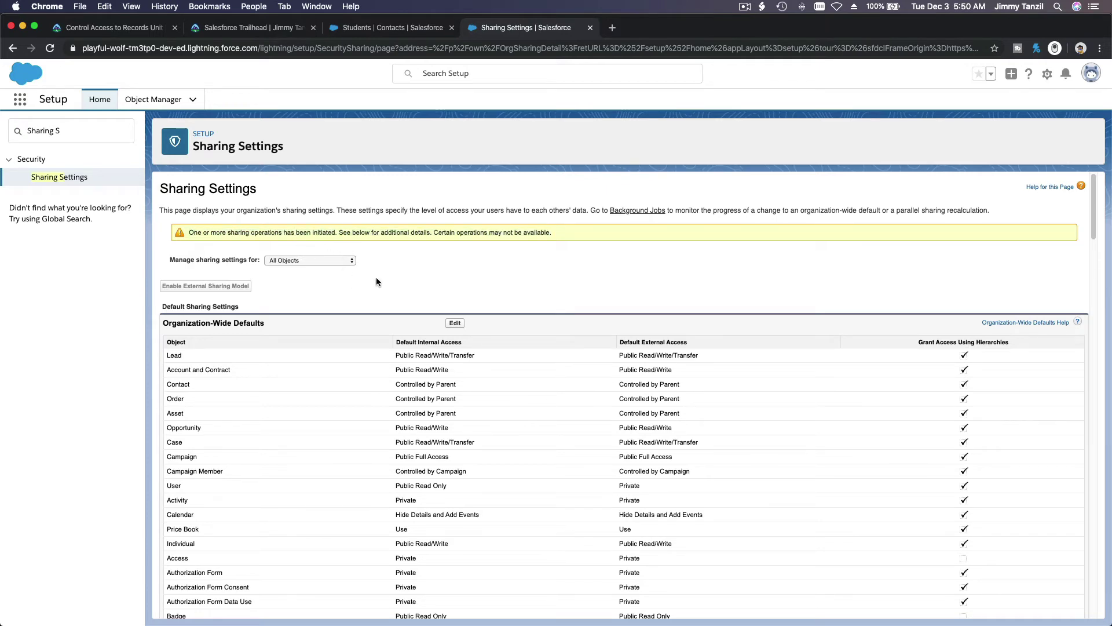
scroll(376, 282, "down", 15)
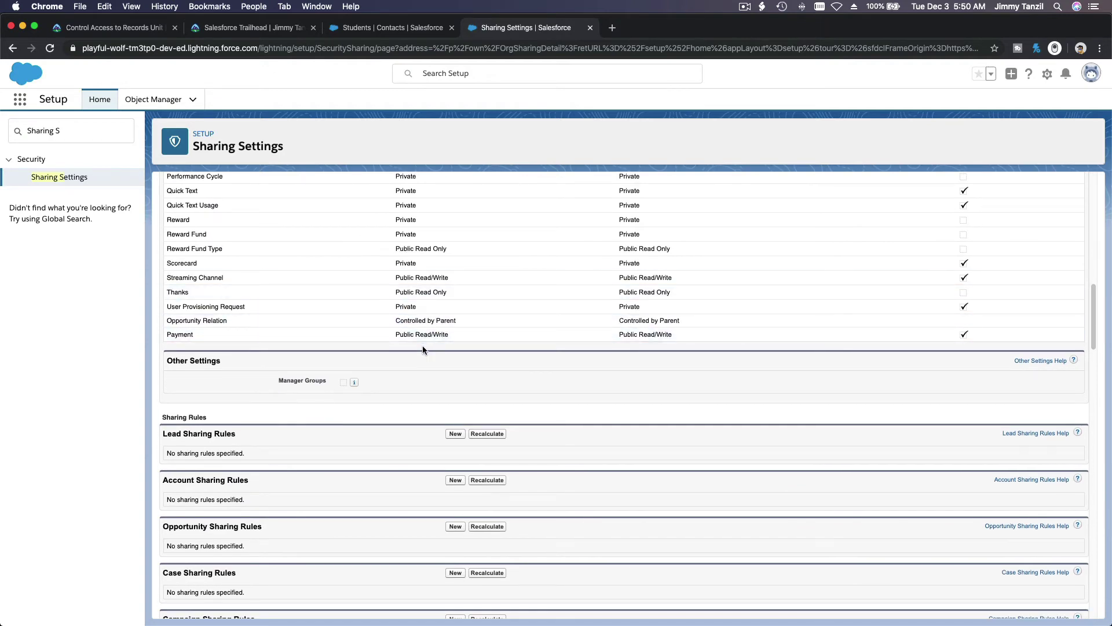
scroll(423, 349, "up", 15)
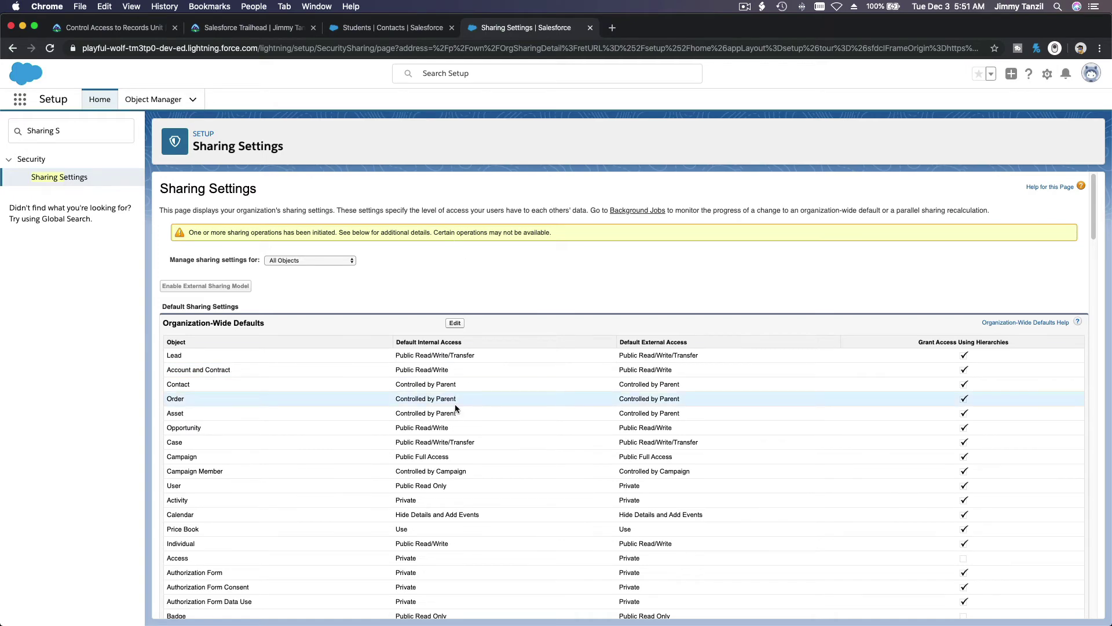
scroll(454, 404, "down", 8)
scroll(461, 524, "down", 6)
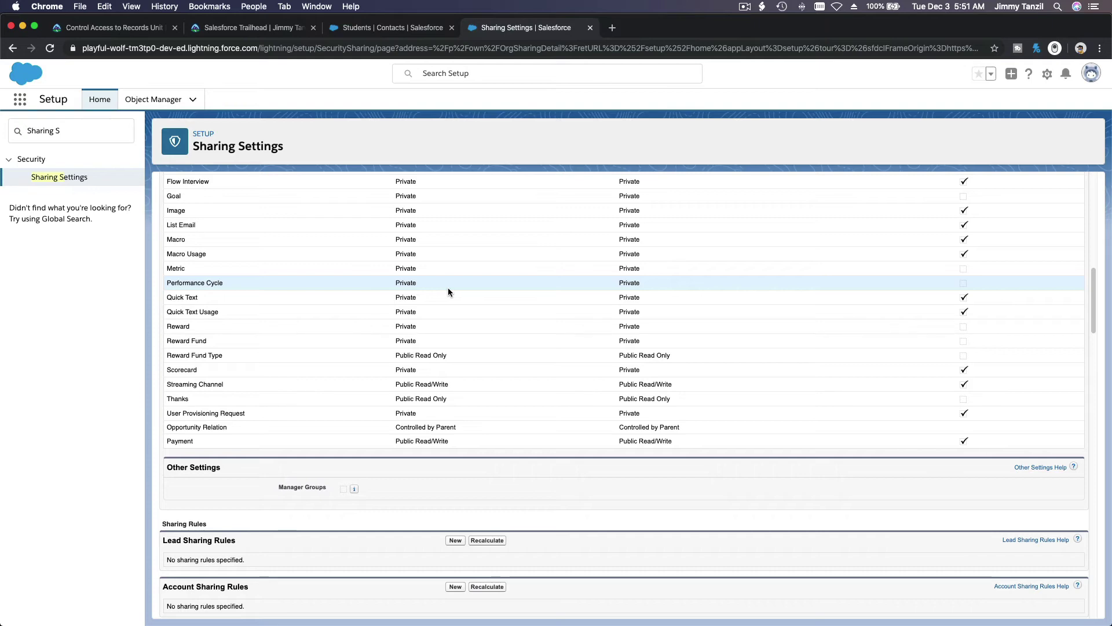
scroll(448, 290, "up", 10)
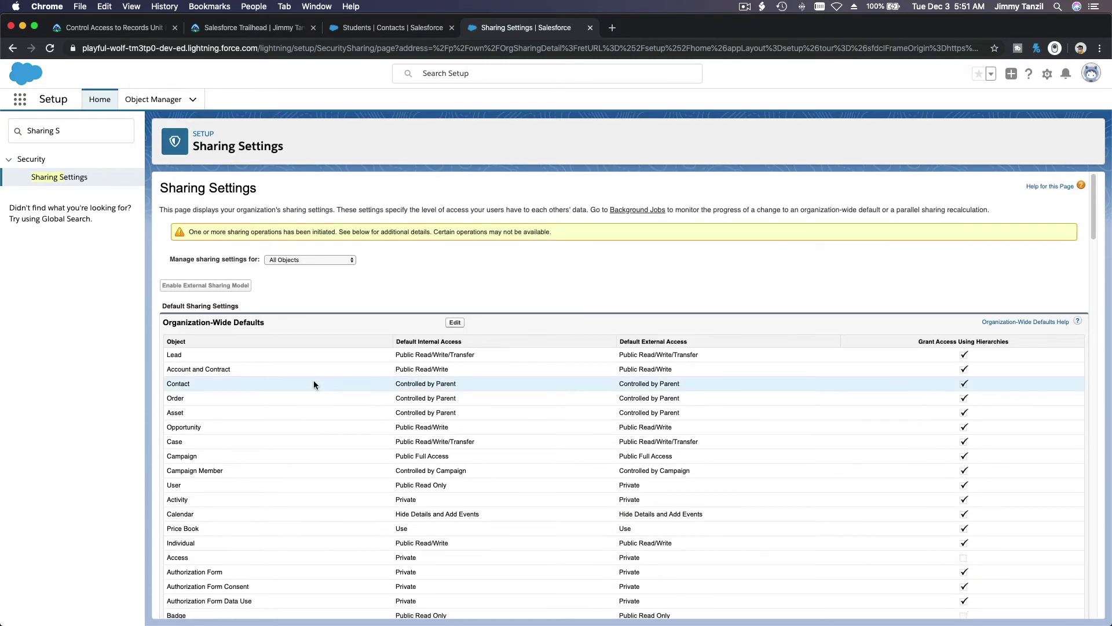
scroll(314, 380, "down", 10)
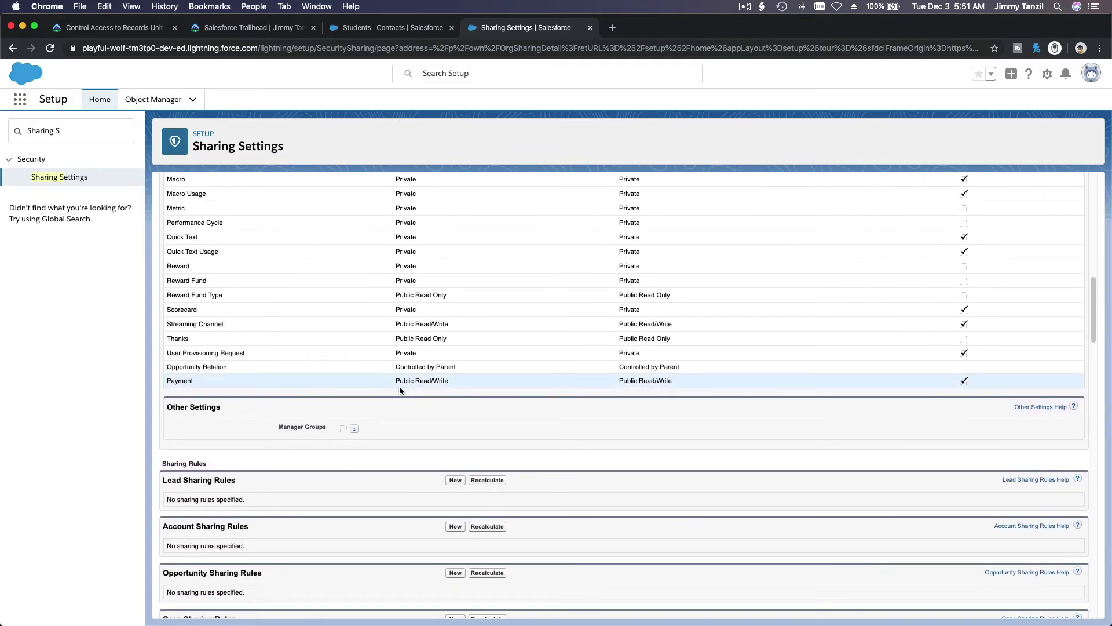
scroll(404, 386, "up", 10)
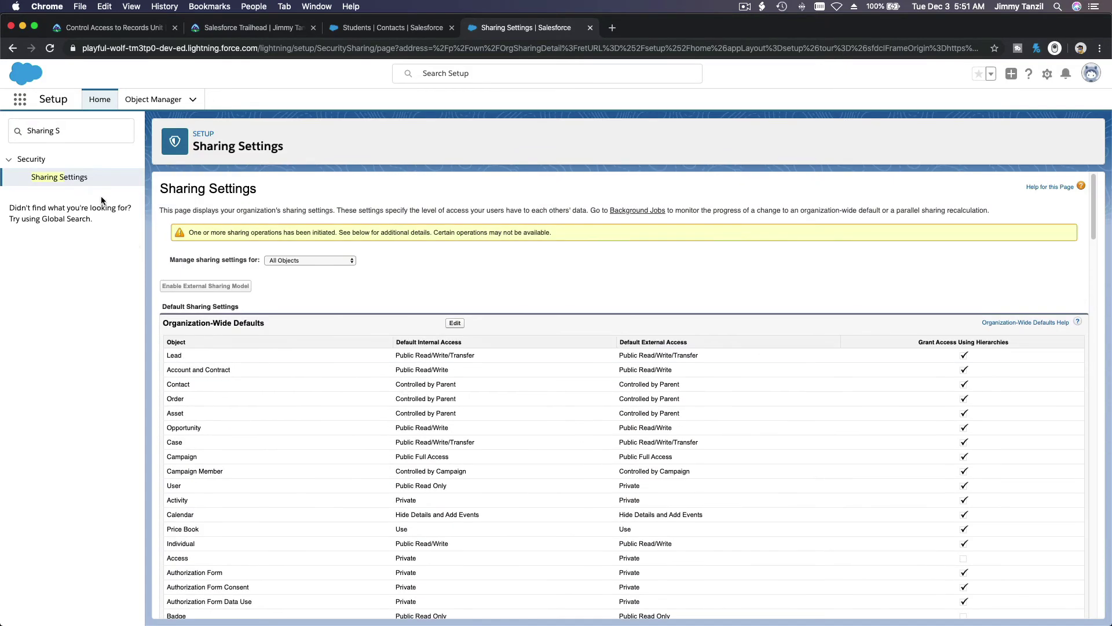
Reload Sharing Settings and check the Payment object's default internal and external access again.
left_click(79, 180)
scroll(413, 344, "down", 10)
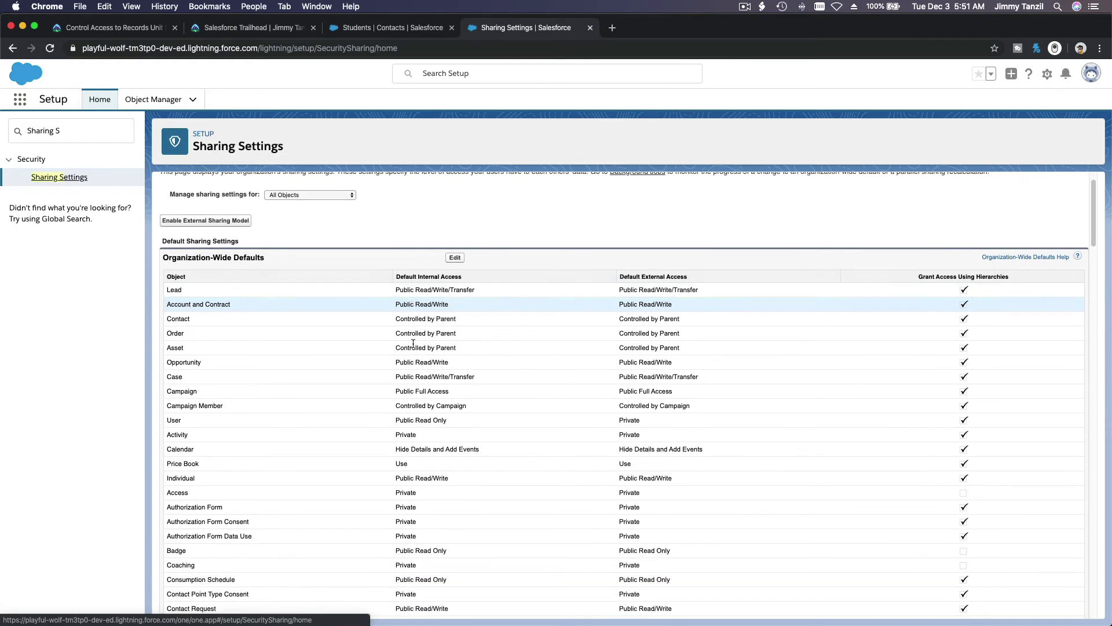
scroll(413, 344, "down", 2)
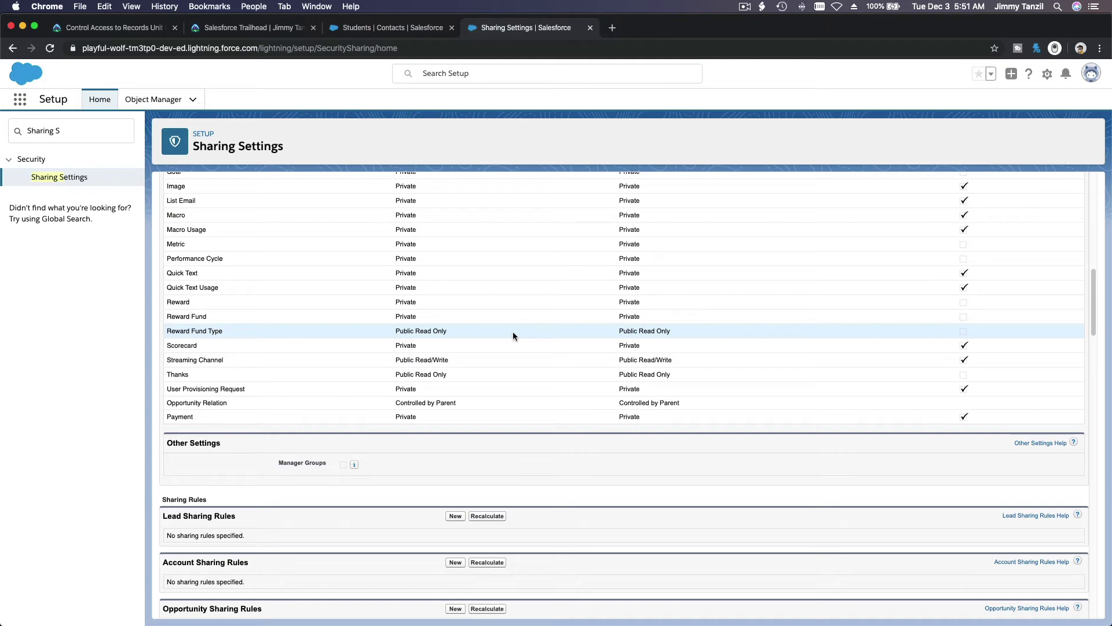
scroll(513, 336, "up", 10)
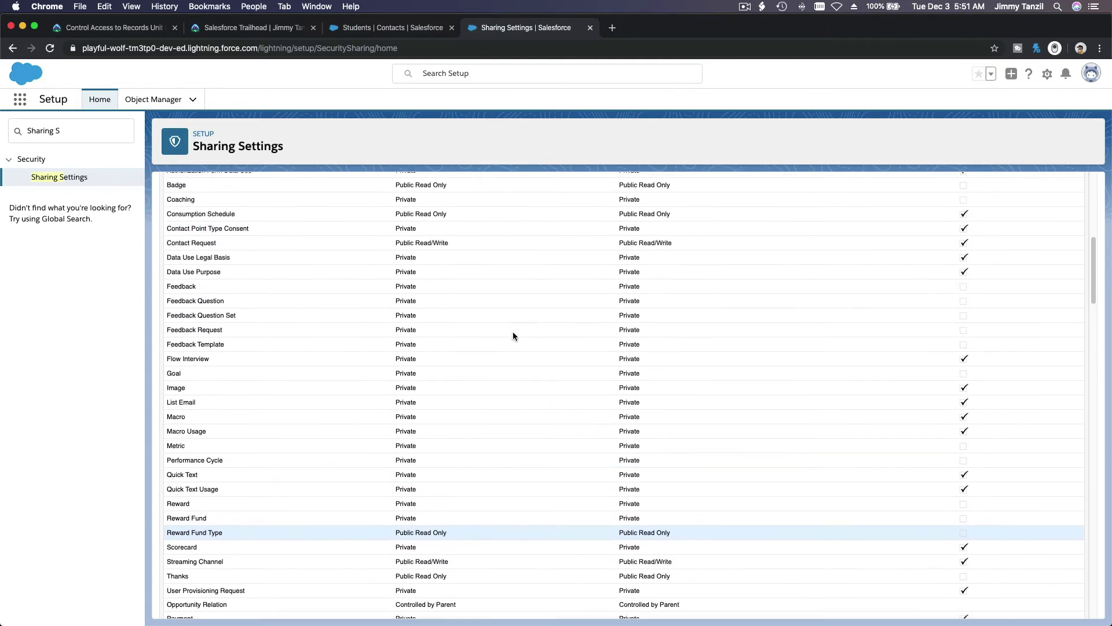
scroll(513, 332, "up", 4)
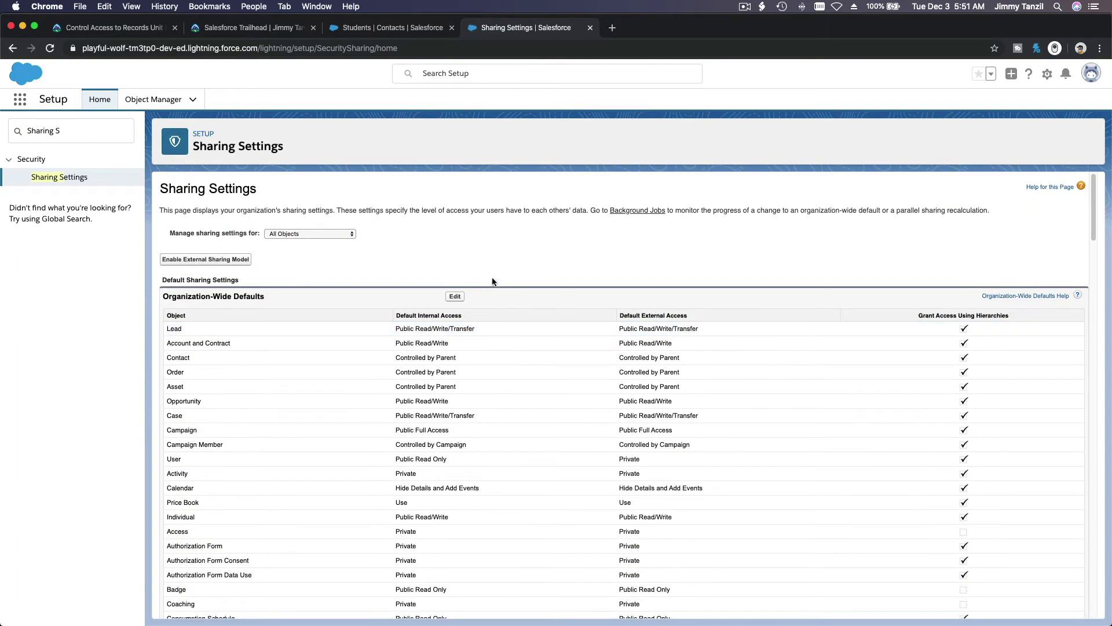
scroll(492, 281, "down", 15)
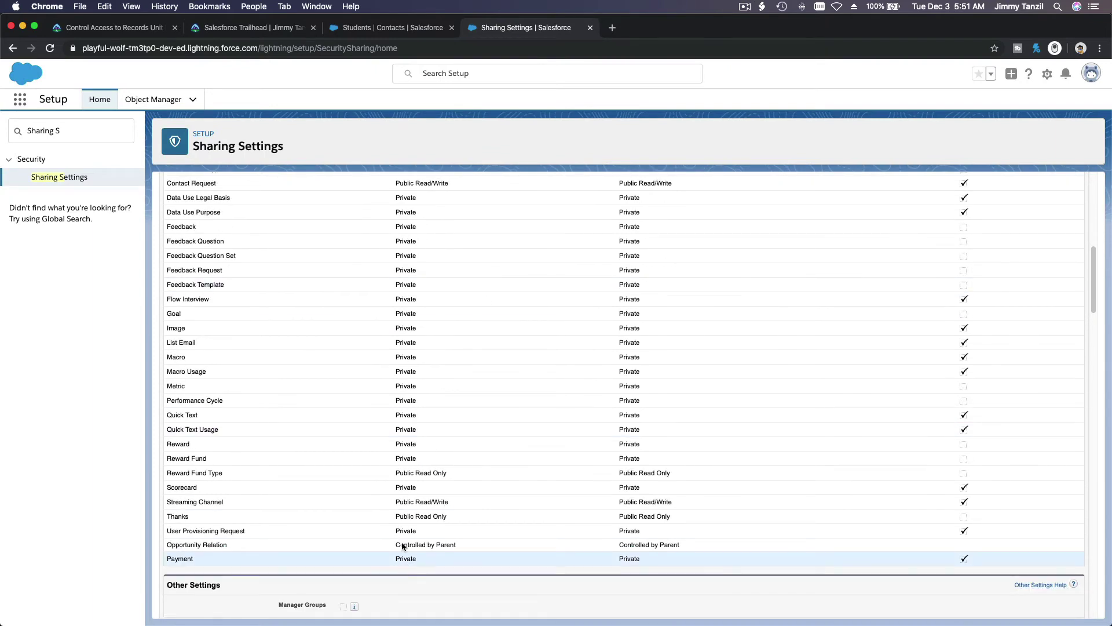
Switch to the Trailhead unit Control Access to Records and find the sharing model settings in its Org-Wide Sharing section.
left_click(137, 28)
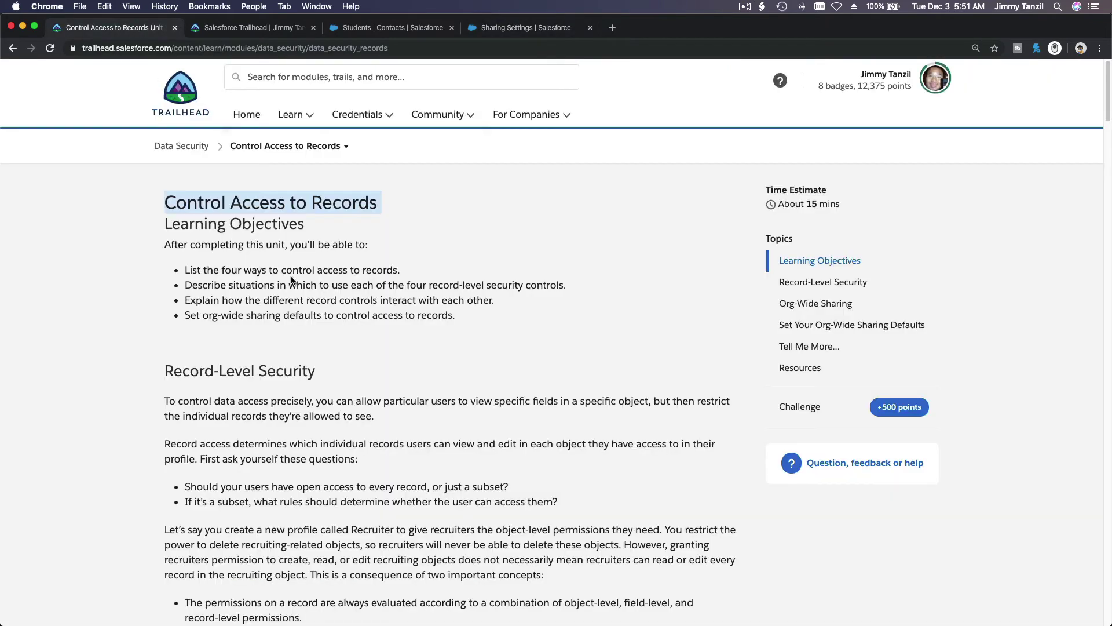
scroll(291, 278, "down", 5)
scroll(292, 278, "down", 15)
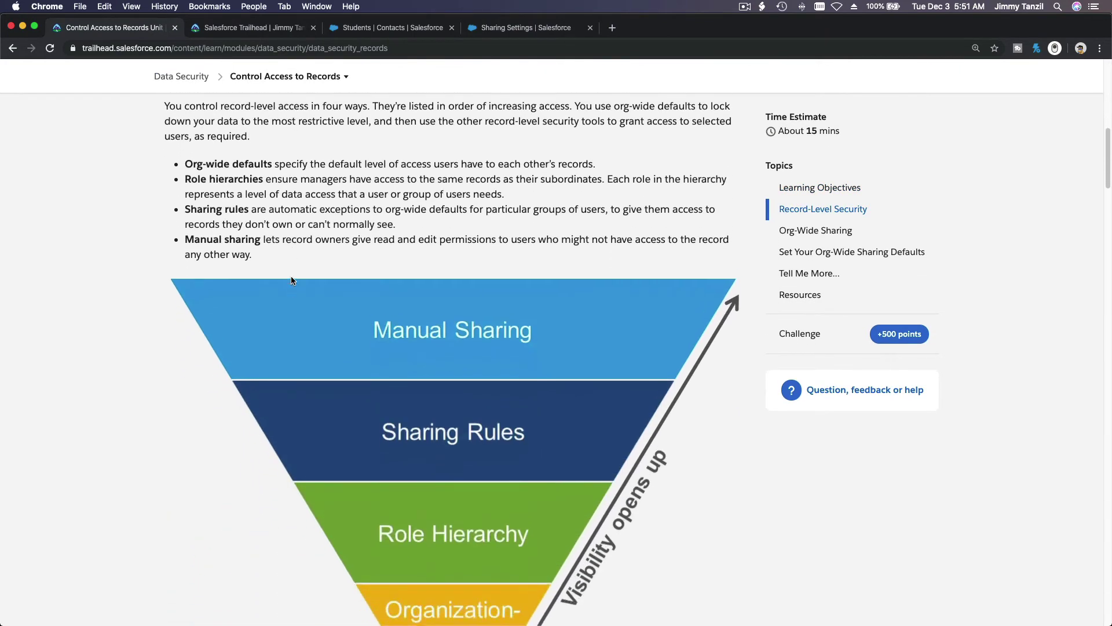
scroll(291, 280, "down", 20)
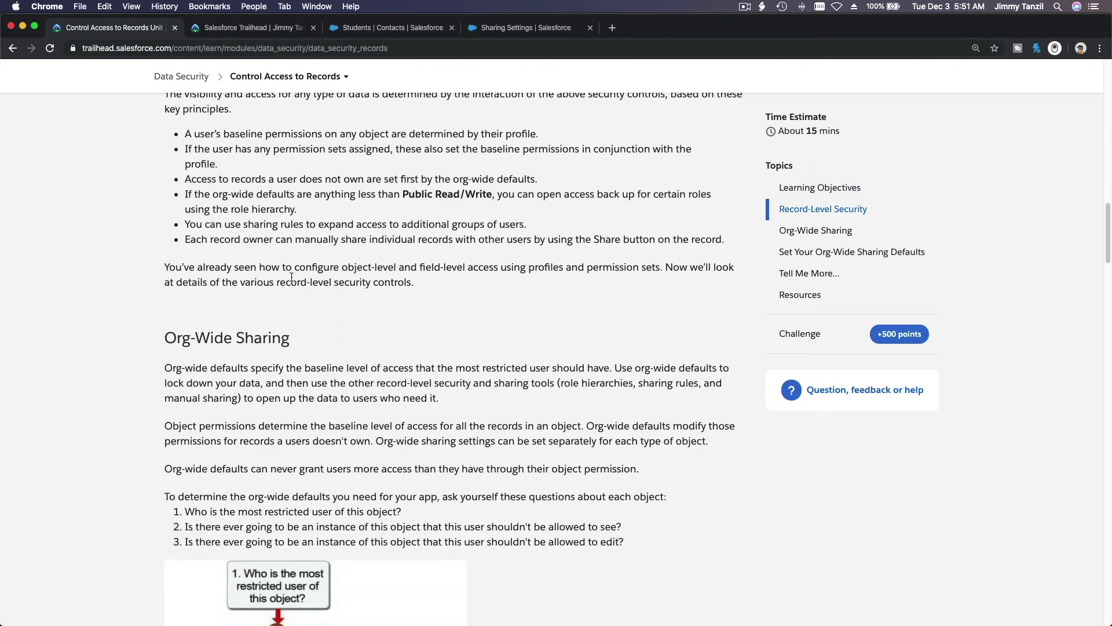
scroll(291, 276, "down", 10)
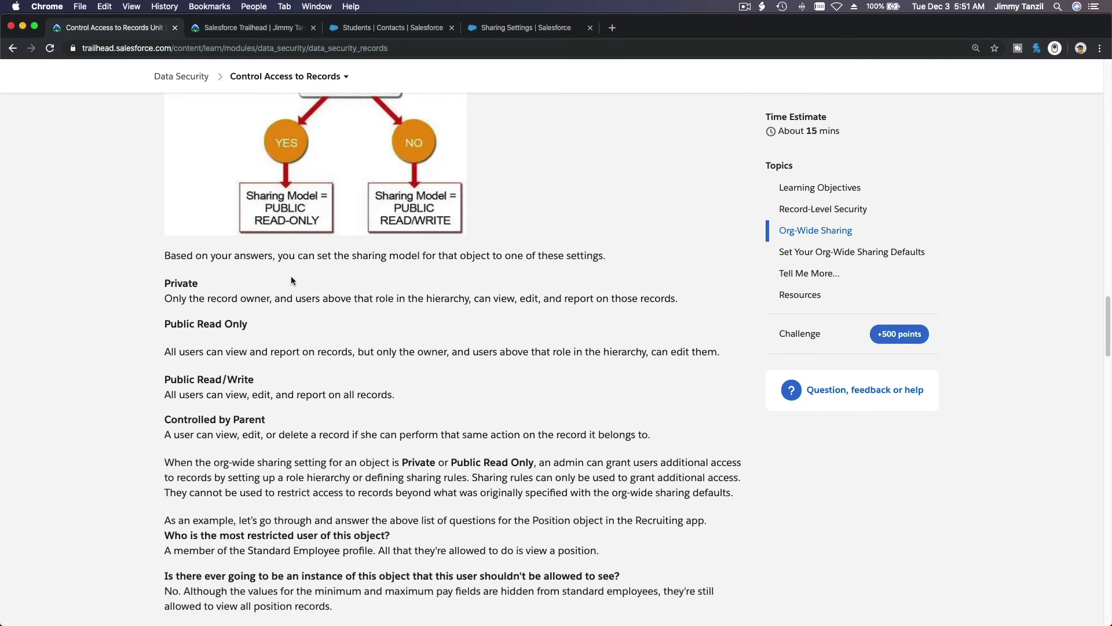
Read the definitions of Private, Public Read Only, Public Read/Write and Controlled by Parent, and skim the Position example and Review object note.
triple_click(201, 302)
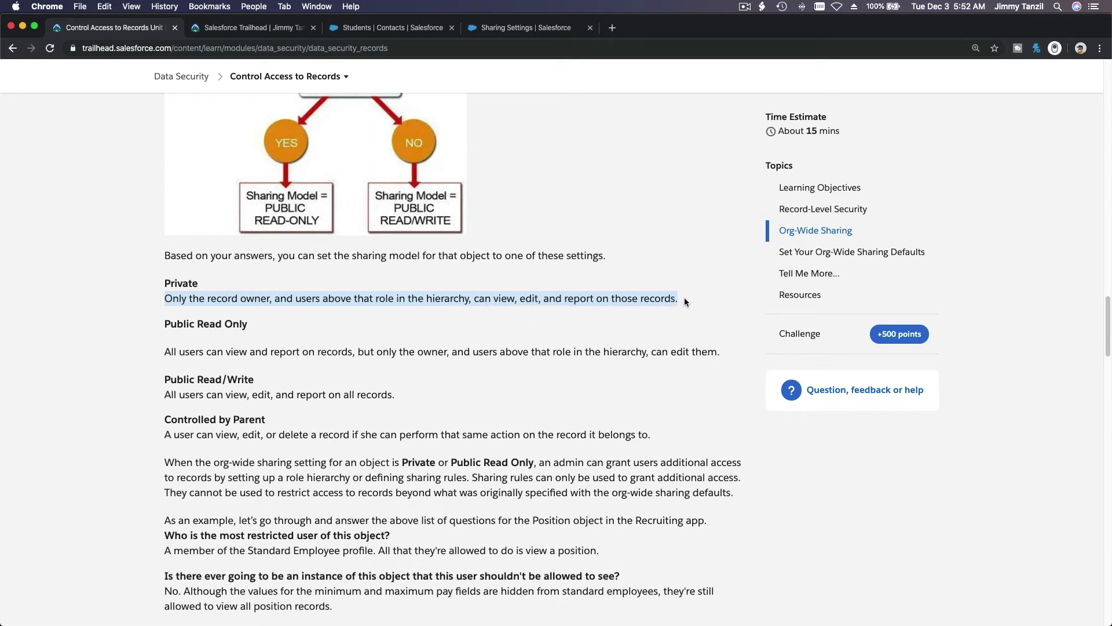
triple_click(237, 328)
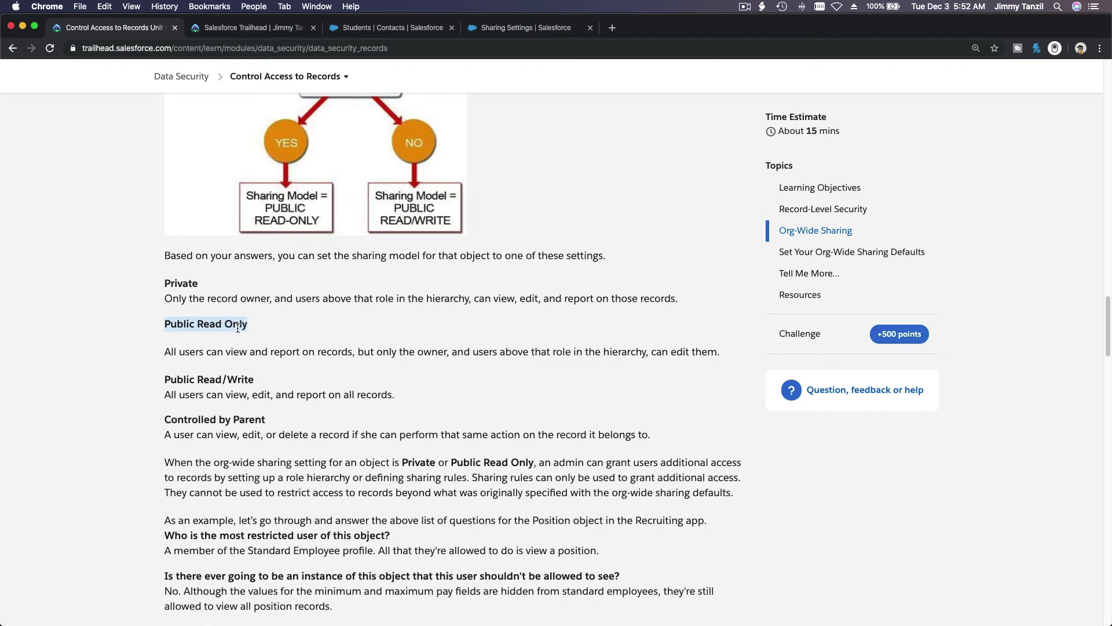
scroll(237, 328, "down", 2)
triple_click(208, 320)
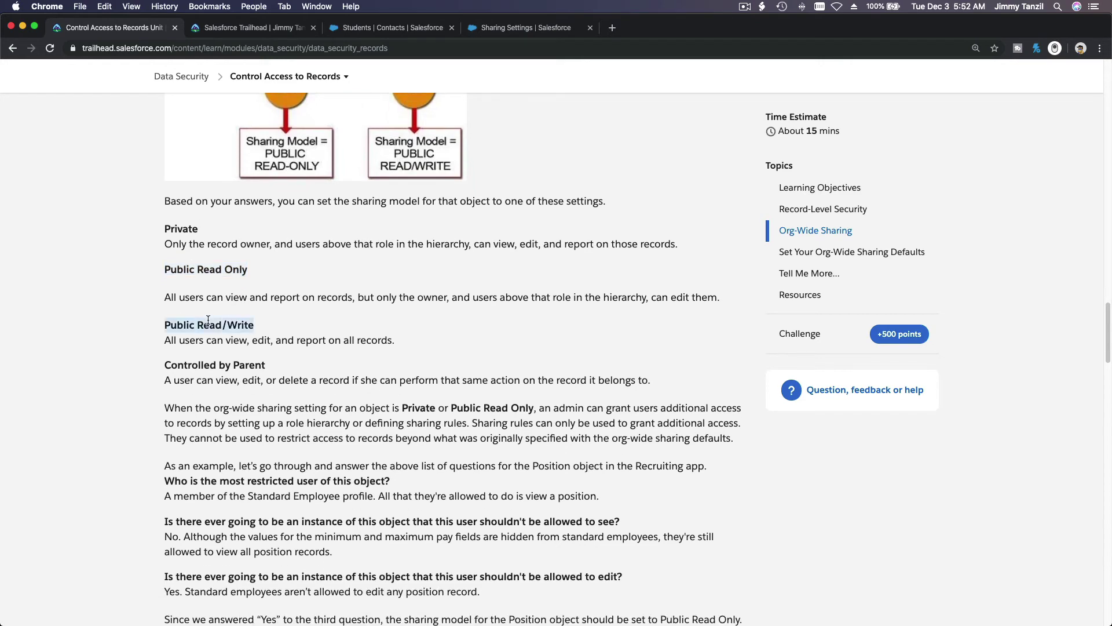
triple_click(206, 364)
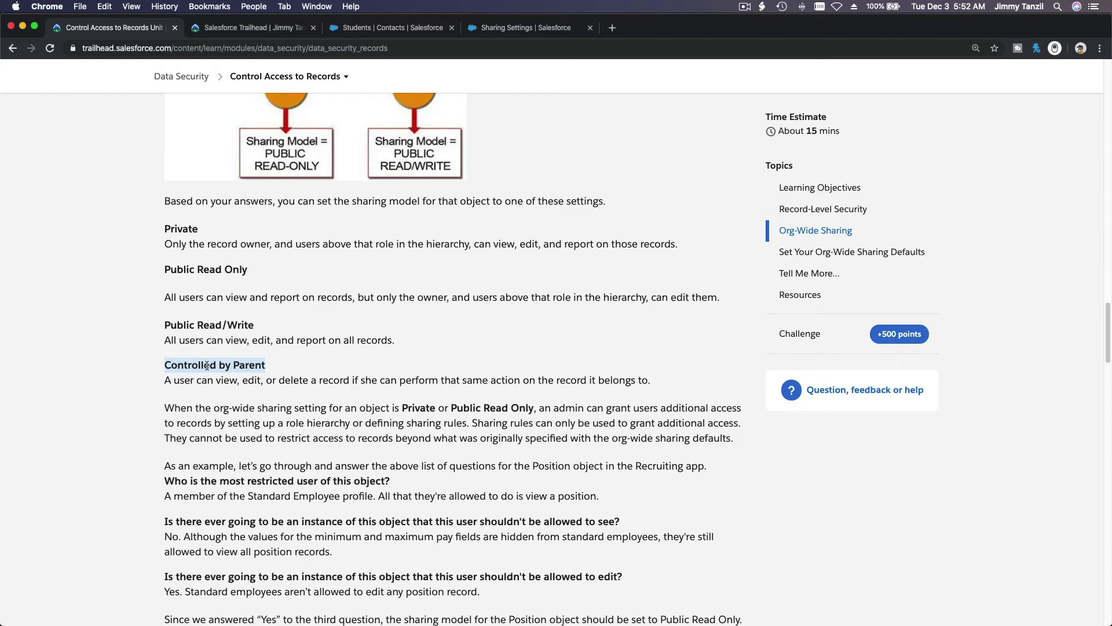
scroll(207, 366, "down", 5)
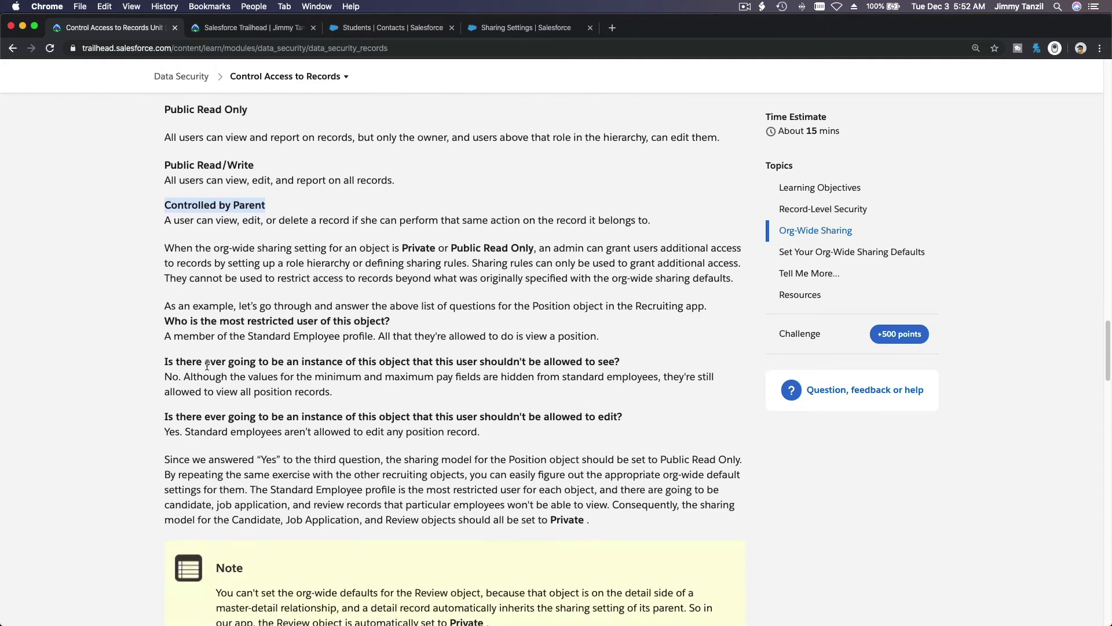
scroll(207, 365, "down", 6)
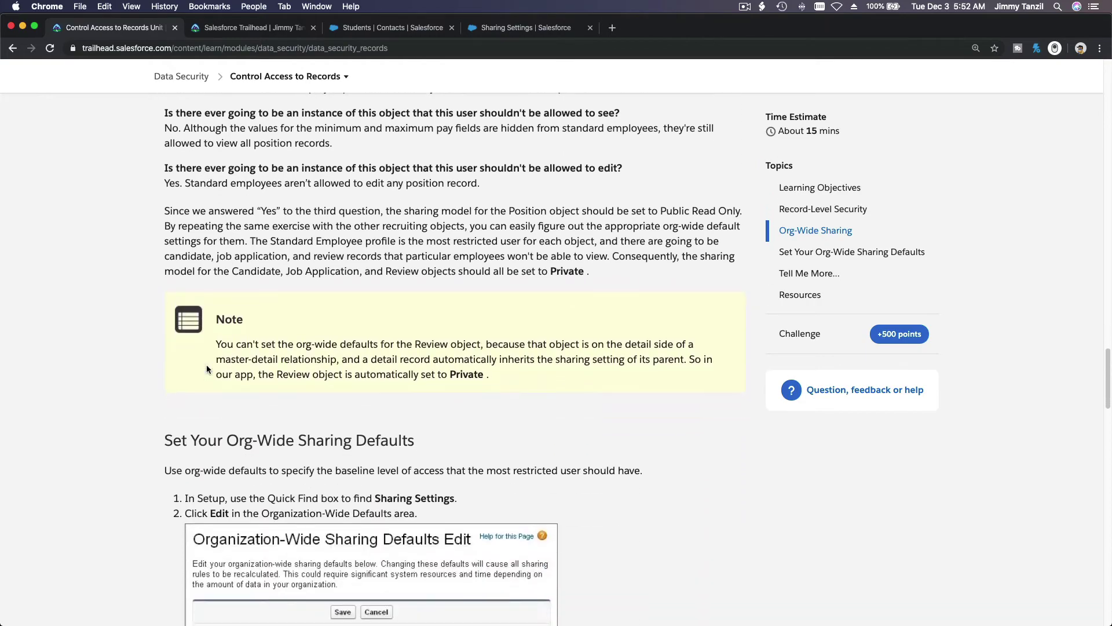
scroll(207, 366, "up", 20)
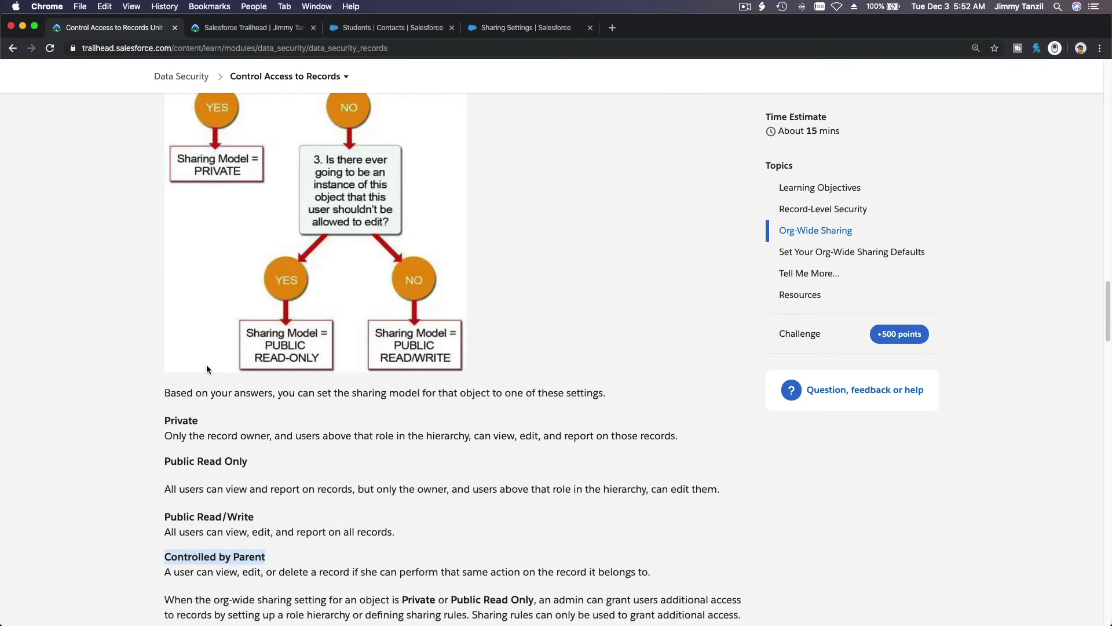
scroll(206, 364, "up", 10)
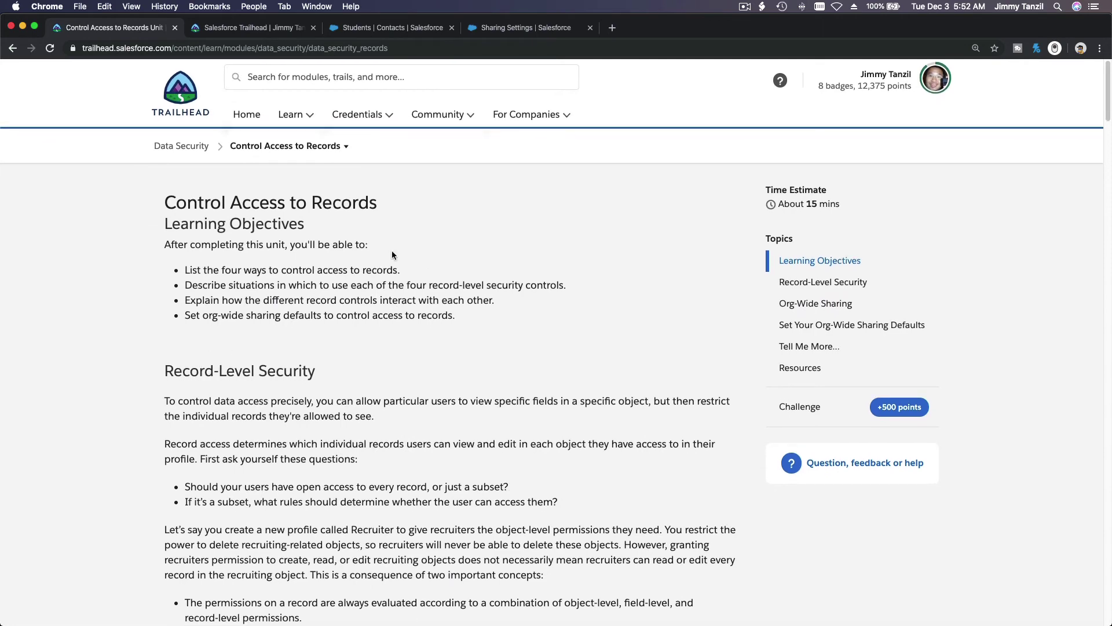
Return to Salesforce Setup, find the Payment object in Object Manager by searching for "Pay", and open its Fields & Relationships.
left_click(504, 34)
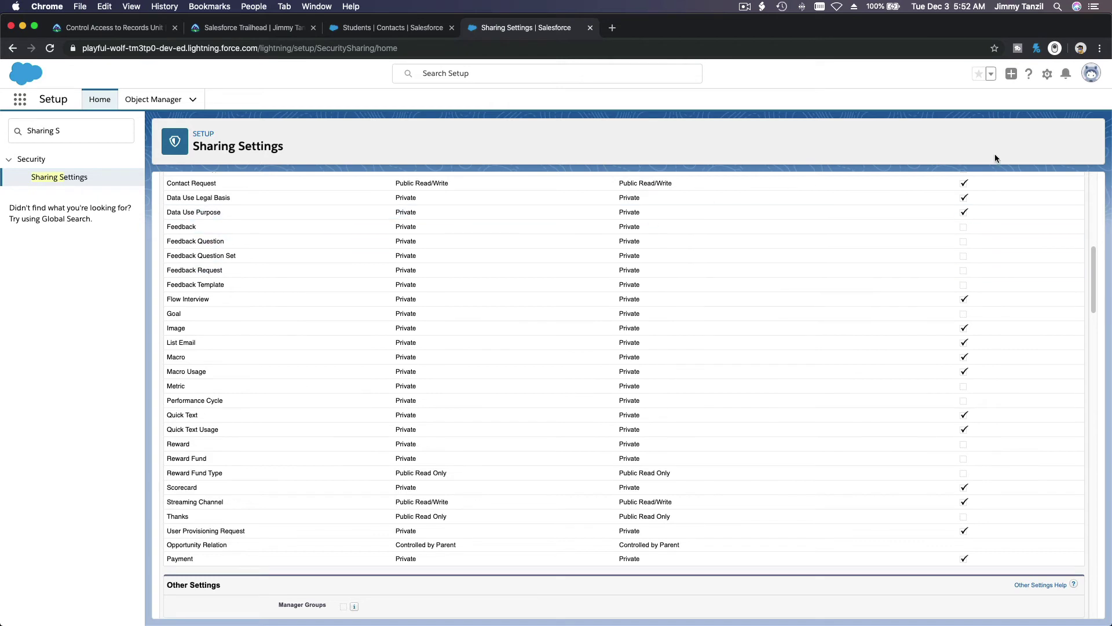
left_click(153, 99)
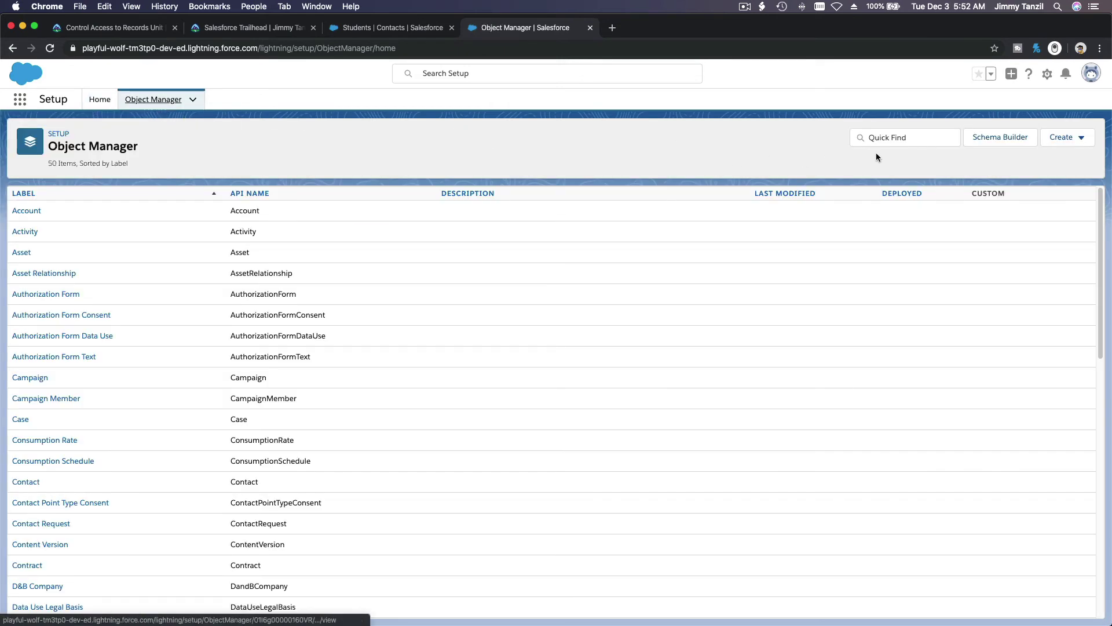
left_click(876, 140)
type("P")
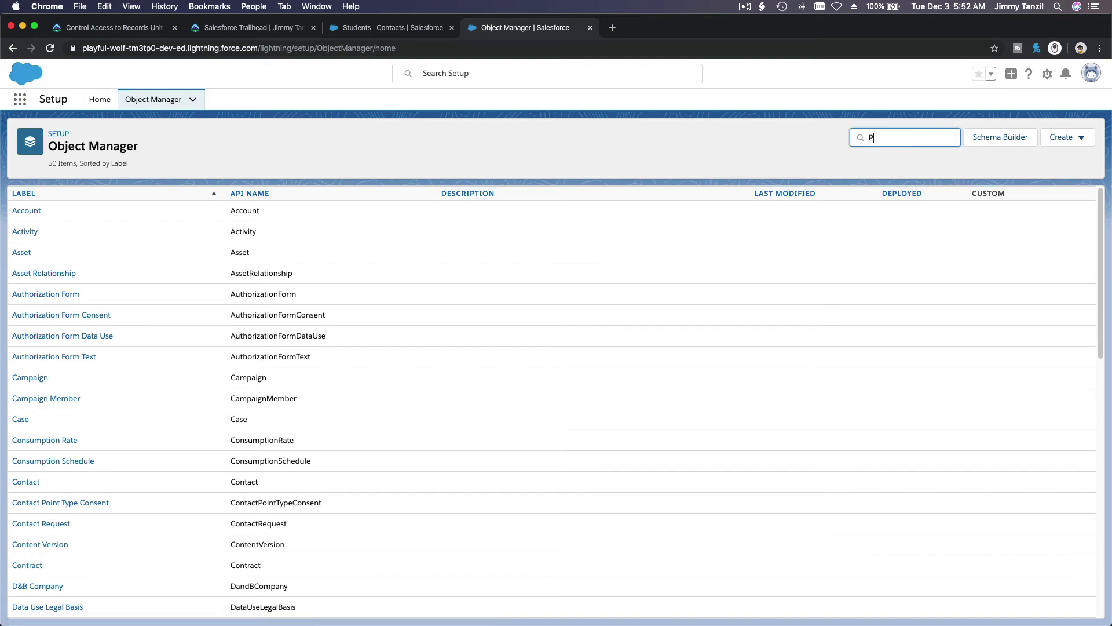
type("ay")
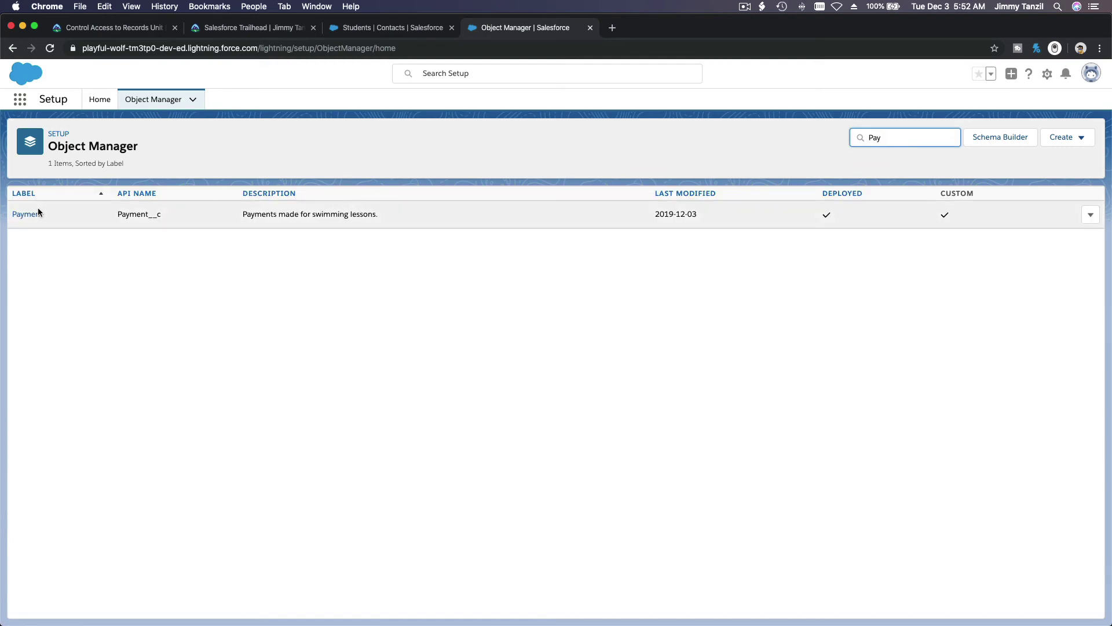
left_click(38, 212)
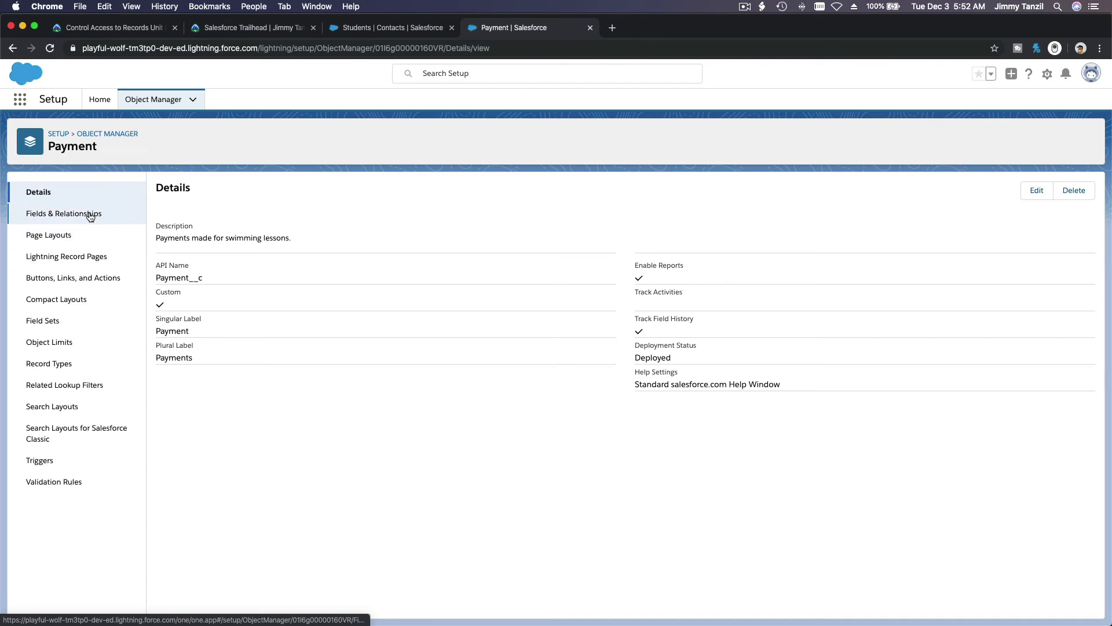
left_click(90, 214)
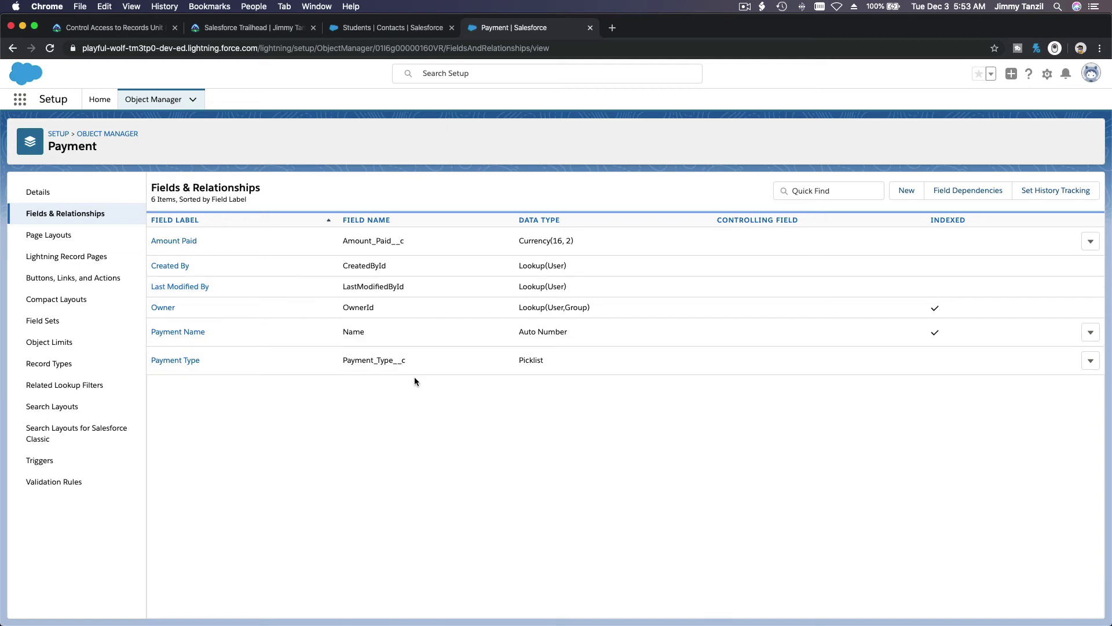
Start a new custom field on Payment as a Master-Detail Relationship related to Opportunity.
left_click(903, 191)
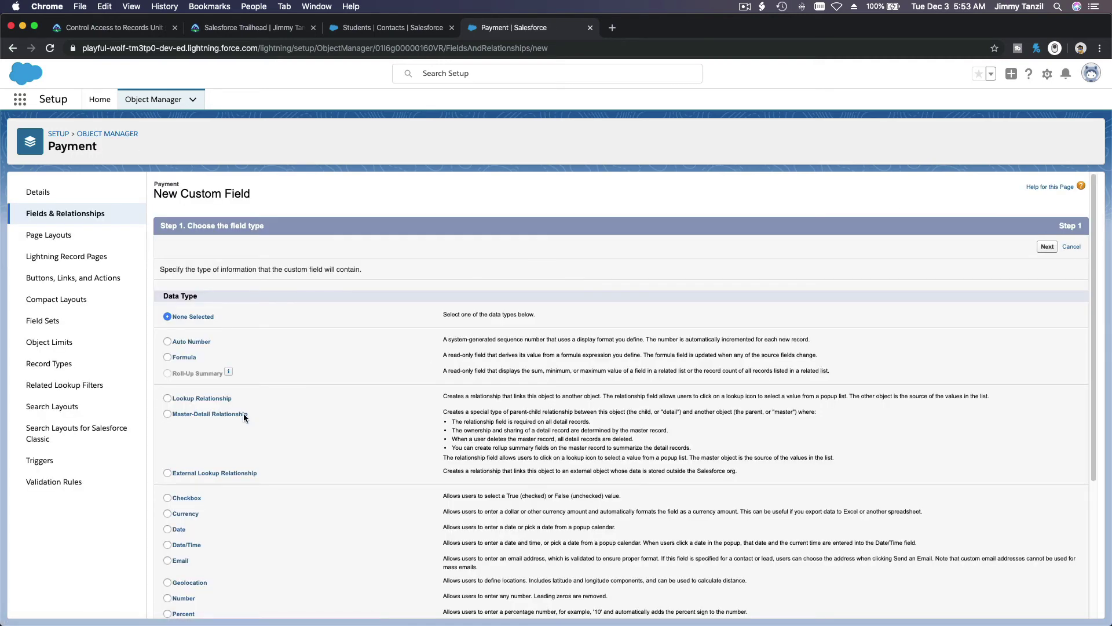
left_click(246, 415)
left_click(1046, 247)
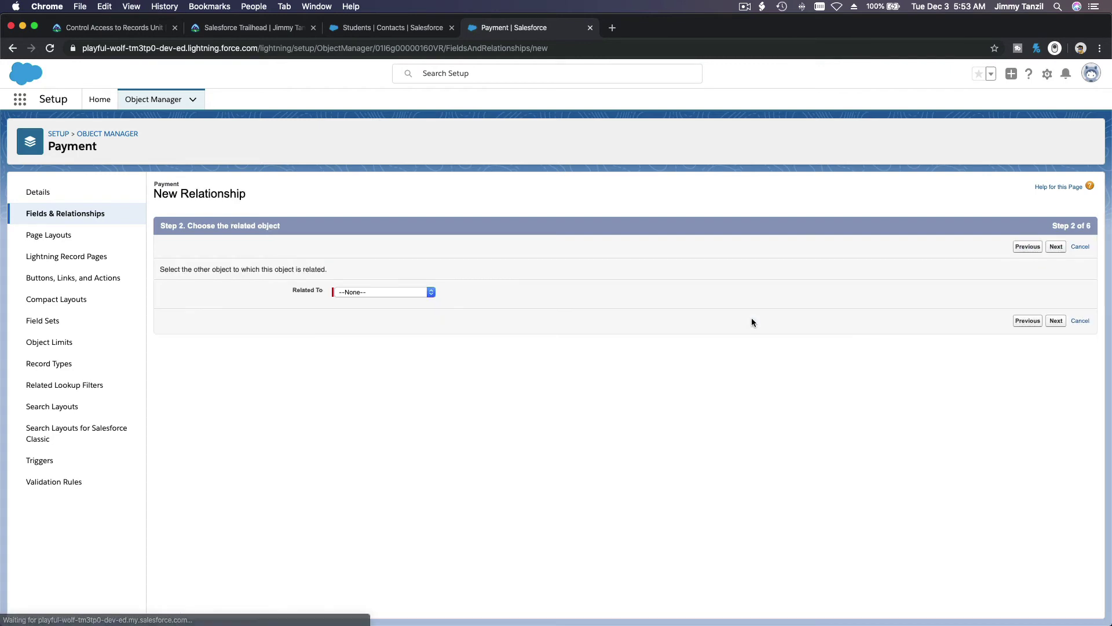
left_click(421, 293)
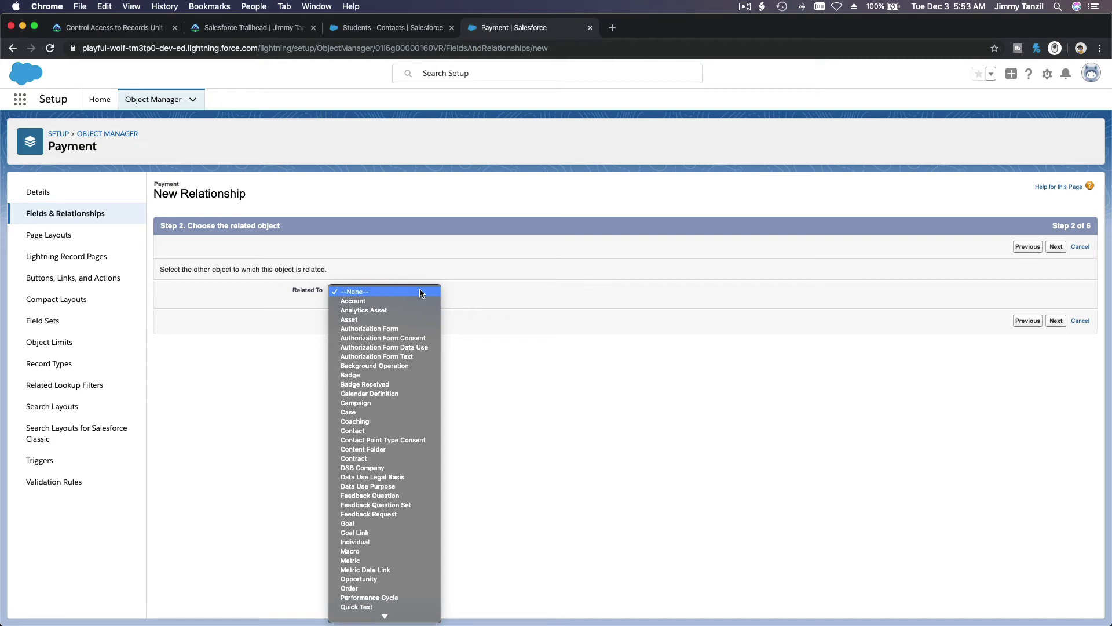
scroll(408, 376, "down", 3)
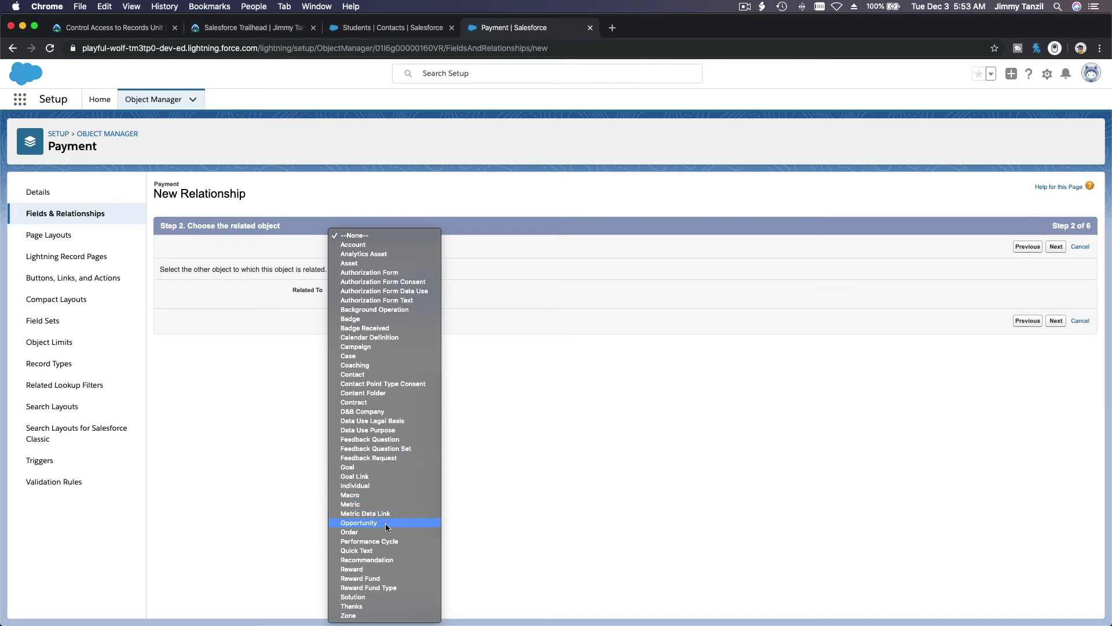
left_click(359, 523)
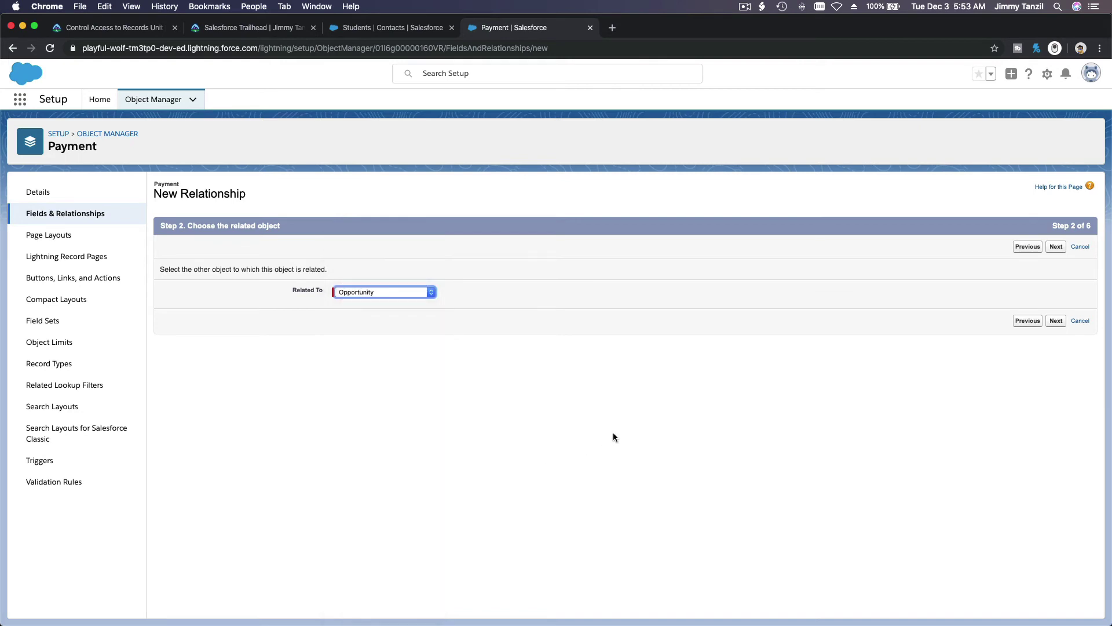
left_click(1056, 248)
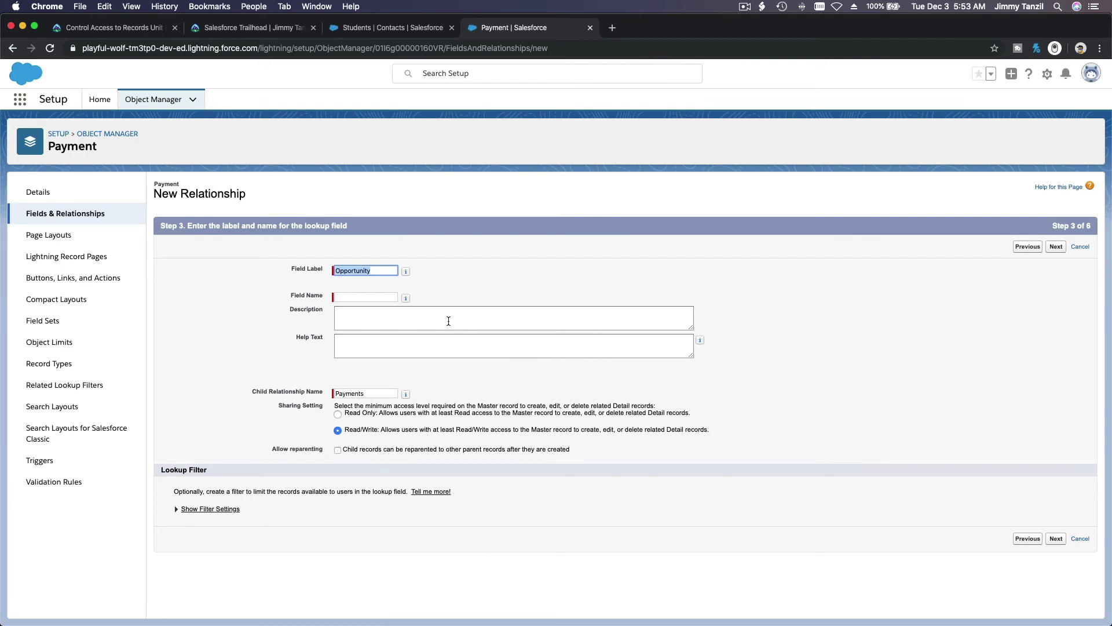
Name the relationship field Opportunity, keep the default sharing, field security, page layout and related list settings, and save it.
key("Tab")
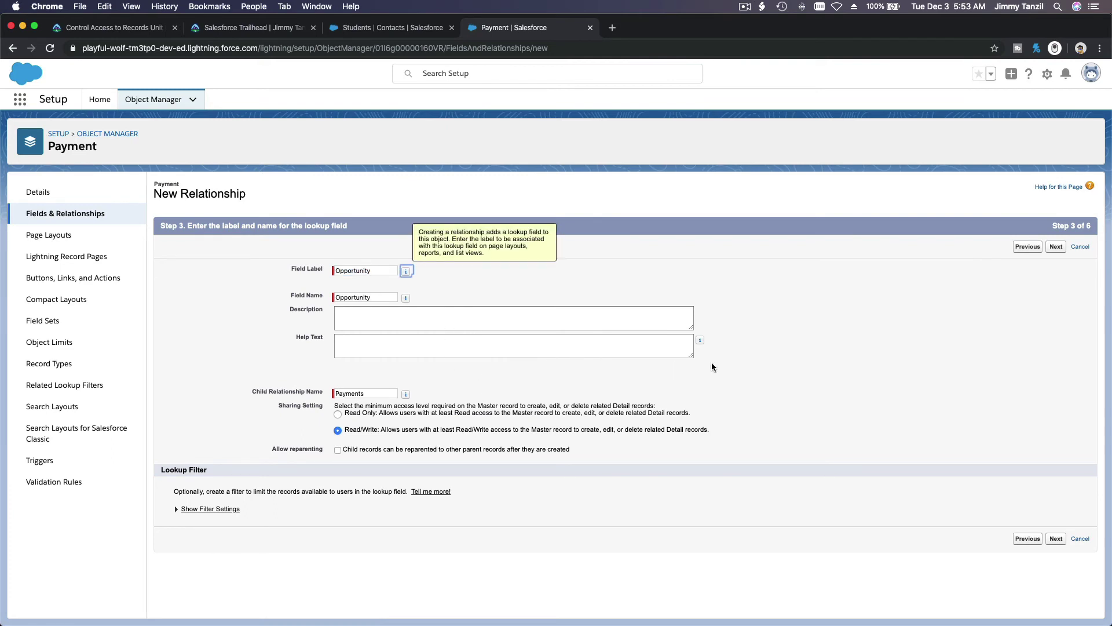
left_click(817, 357)
left_click(1057, 247)
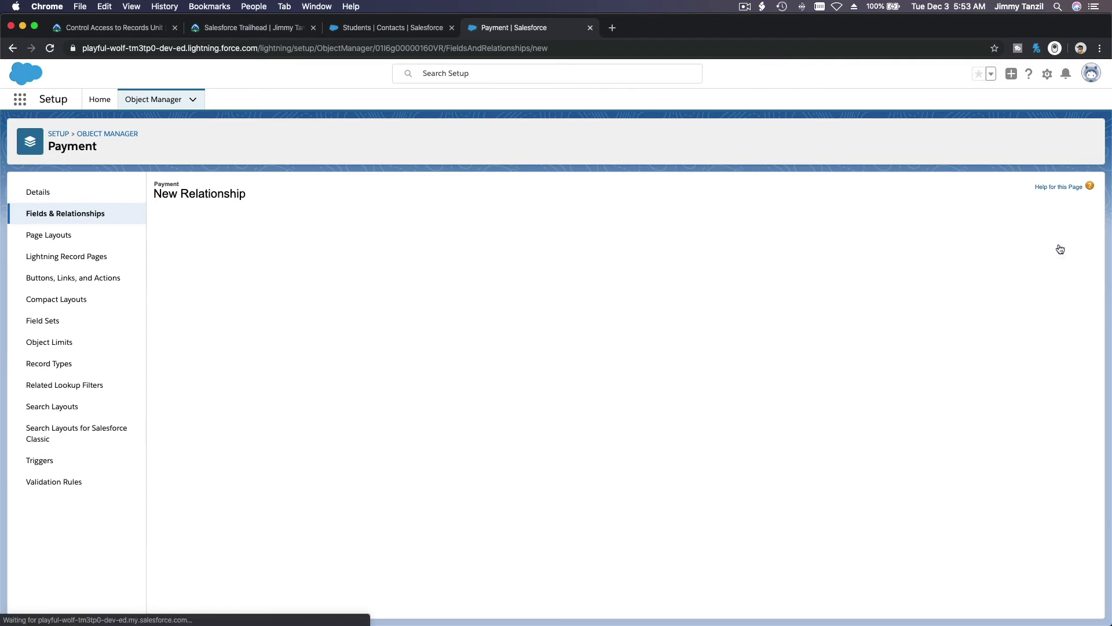
left_click(1048, 247)
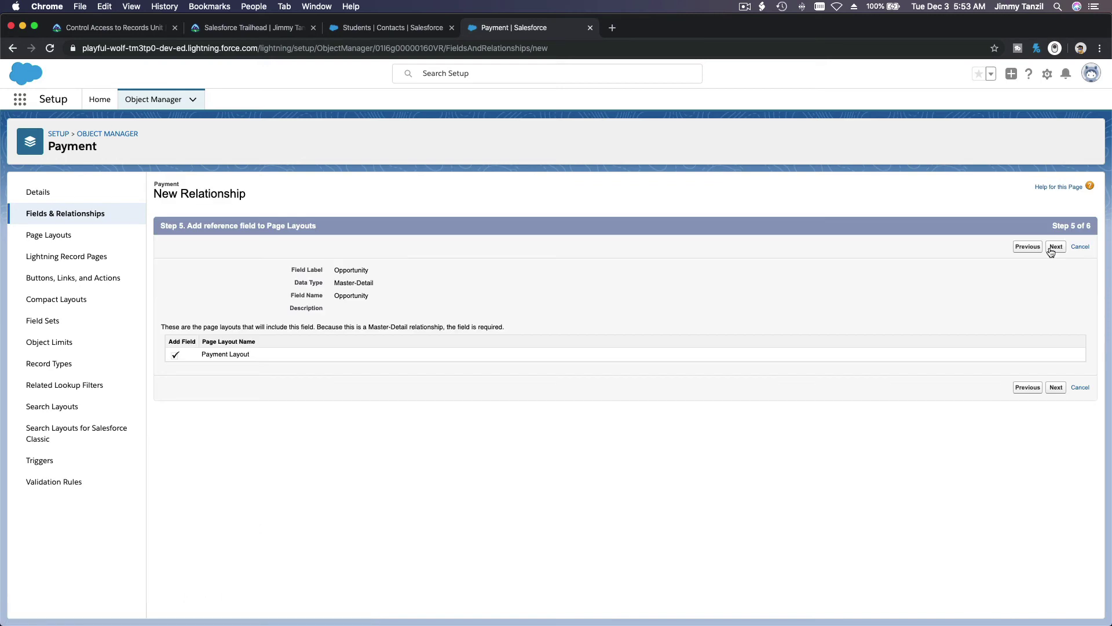
left_click(1054, 248)
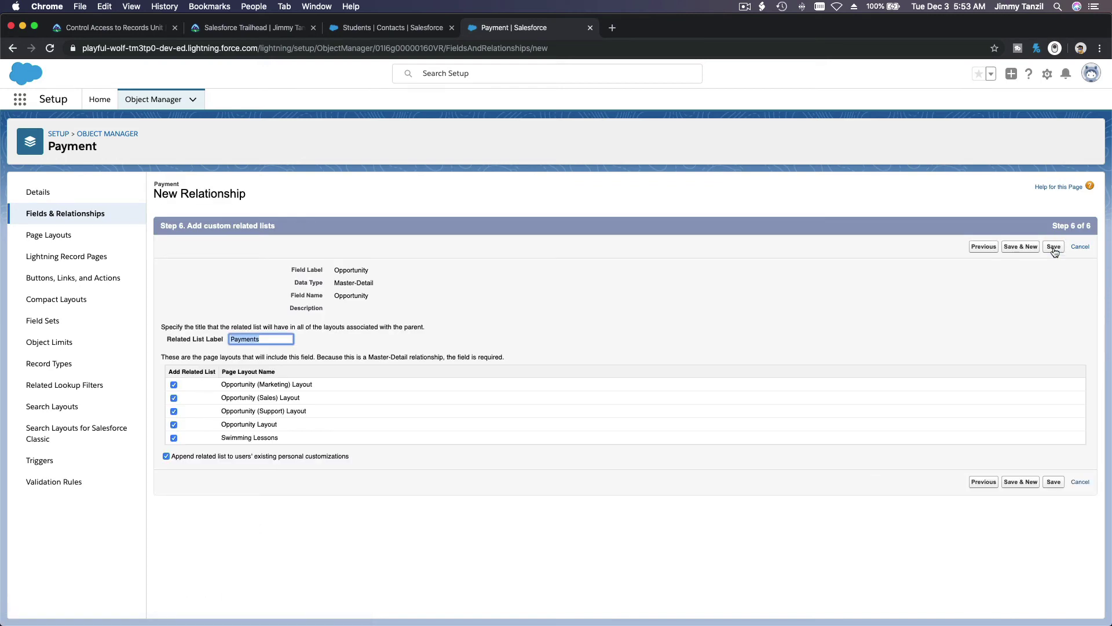
left_click(1055, 248)
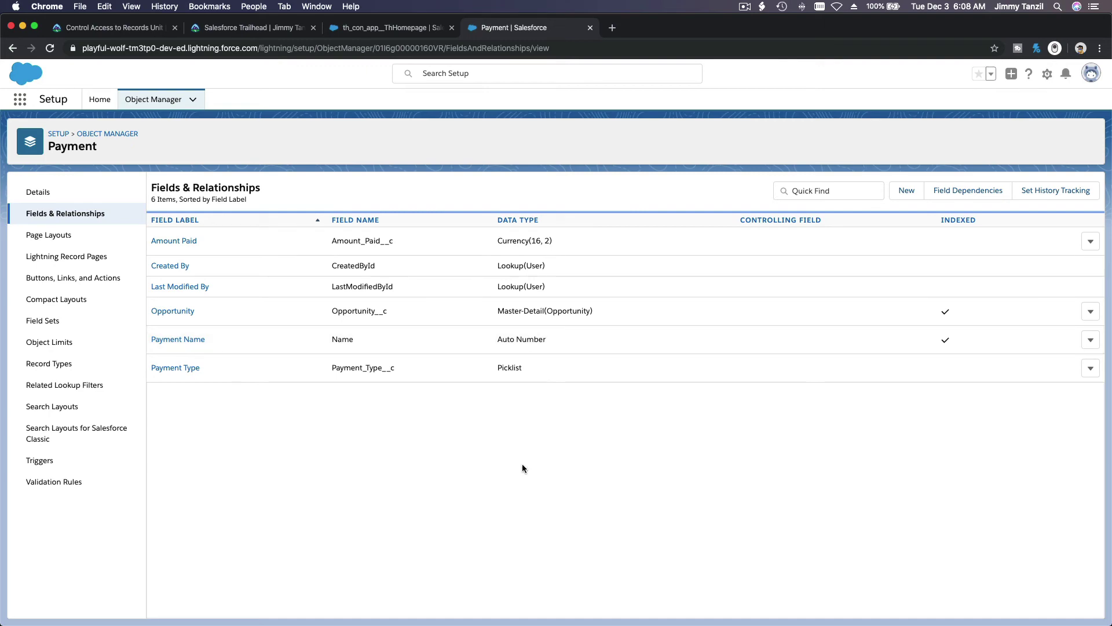
Switch to the Trailhead unit and review its Data Security unit list, the Org-Wide Sharing flowchart and the master-detail note.
left_click(149, 31)
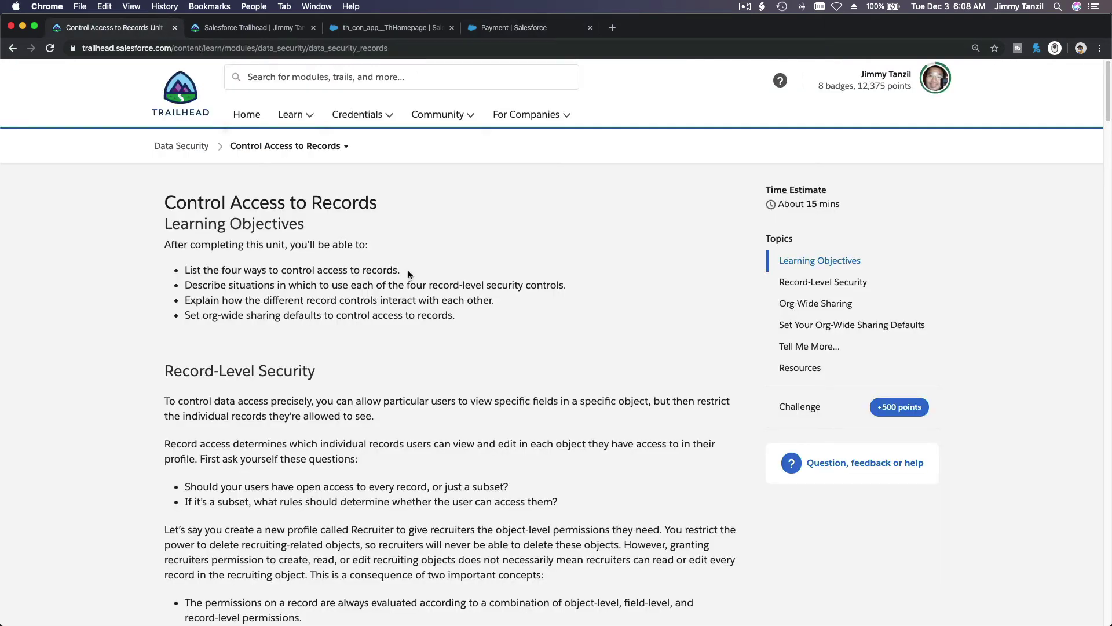
scroll(408, 274, "down", 20)
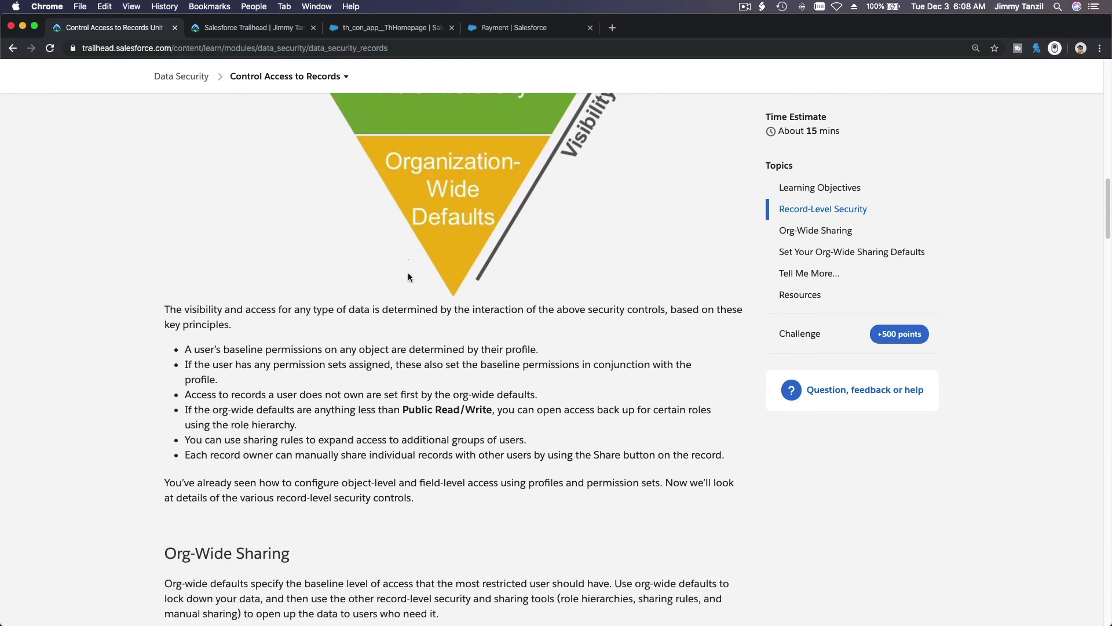
scroll(408, 273, "down", 5)
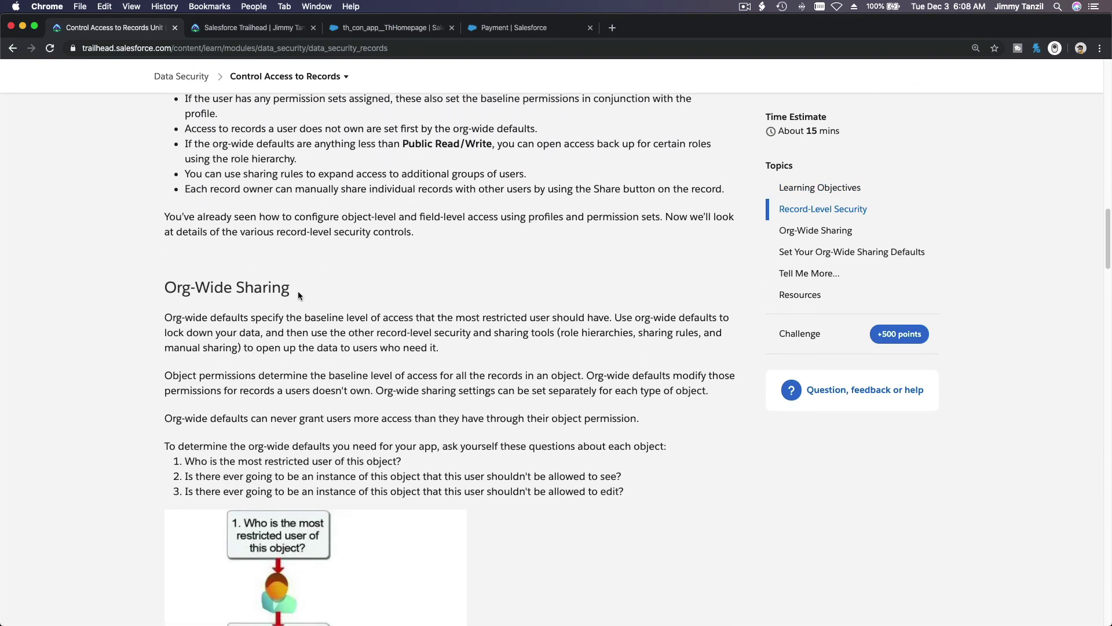
left_click(310, 83)
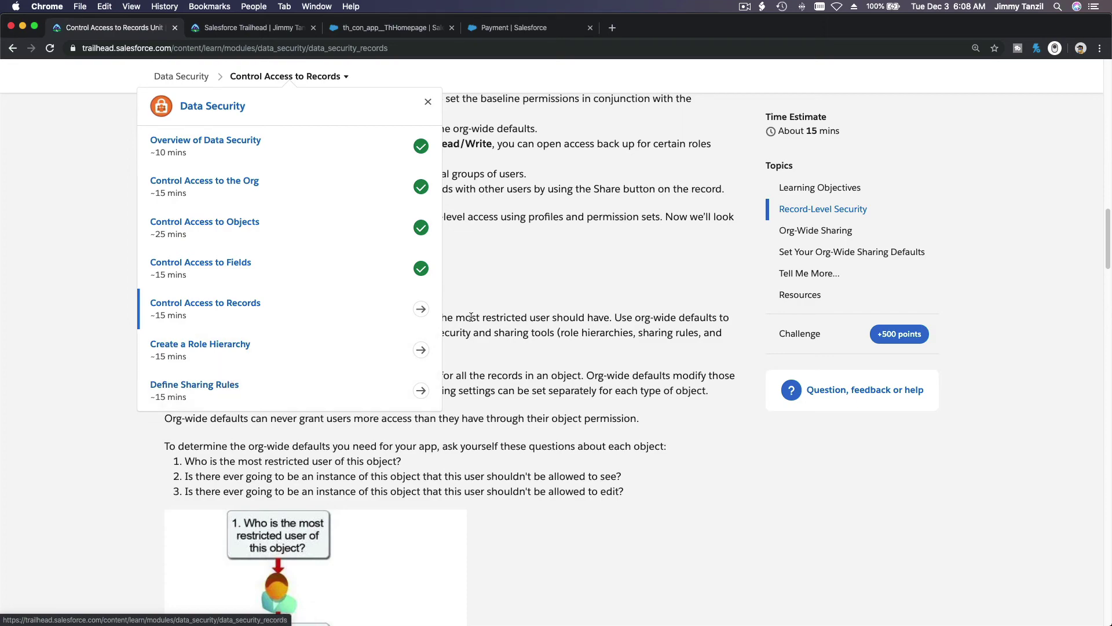
left_click(528, 285)
scroll(528, 286, "up", 1)
scroll(527, 285, "down", 7)
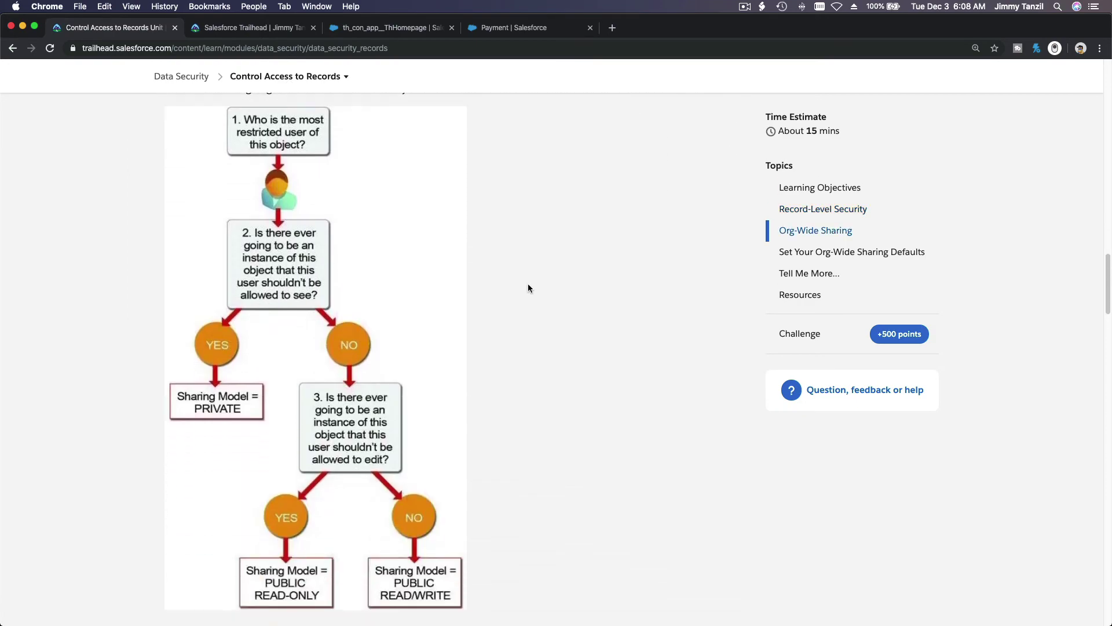
scroll(527, 285, "down", 10)
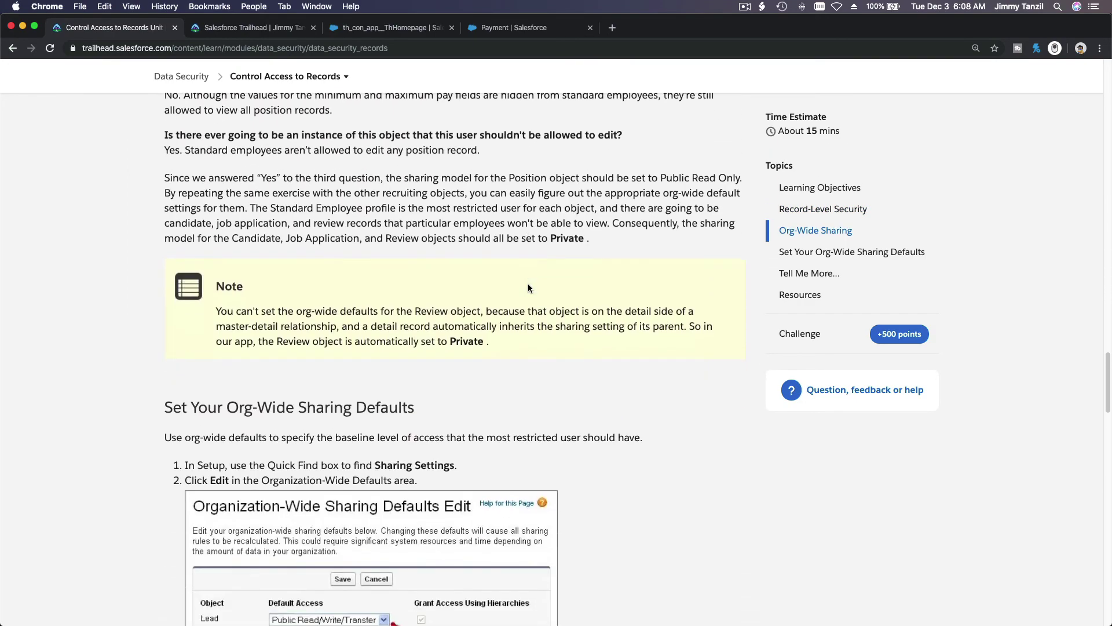
Read the rest of the Trailhead unit through to the hands-on challenge requirements for the Project custom object.
scroll(528, 287, "down", 12)
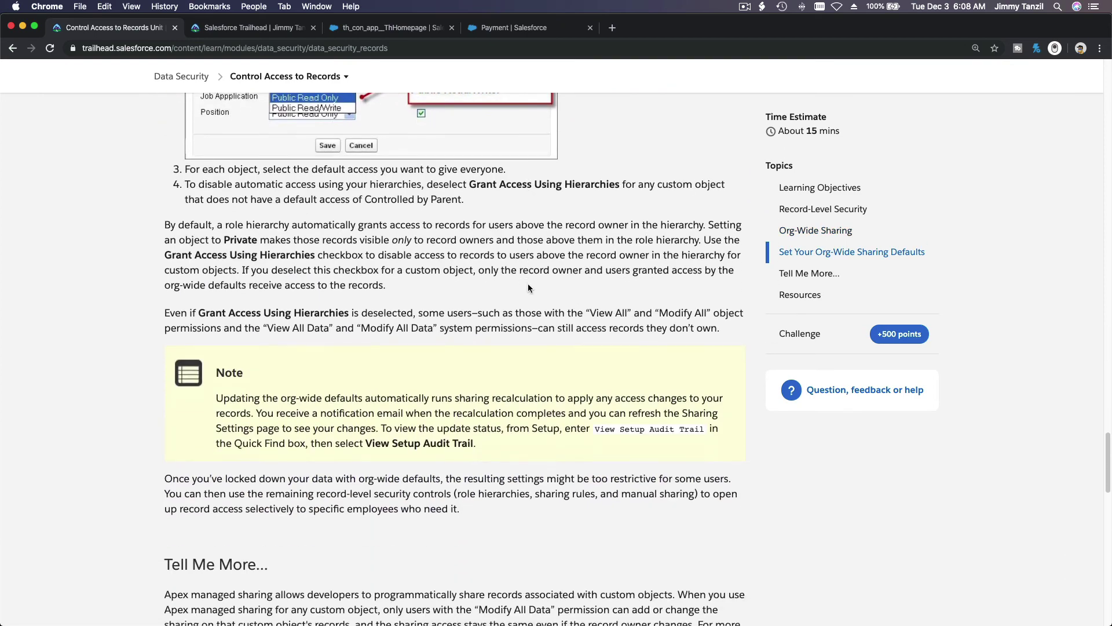
scroll(528, 287, "down", 10)
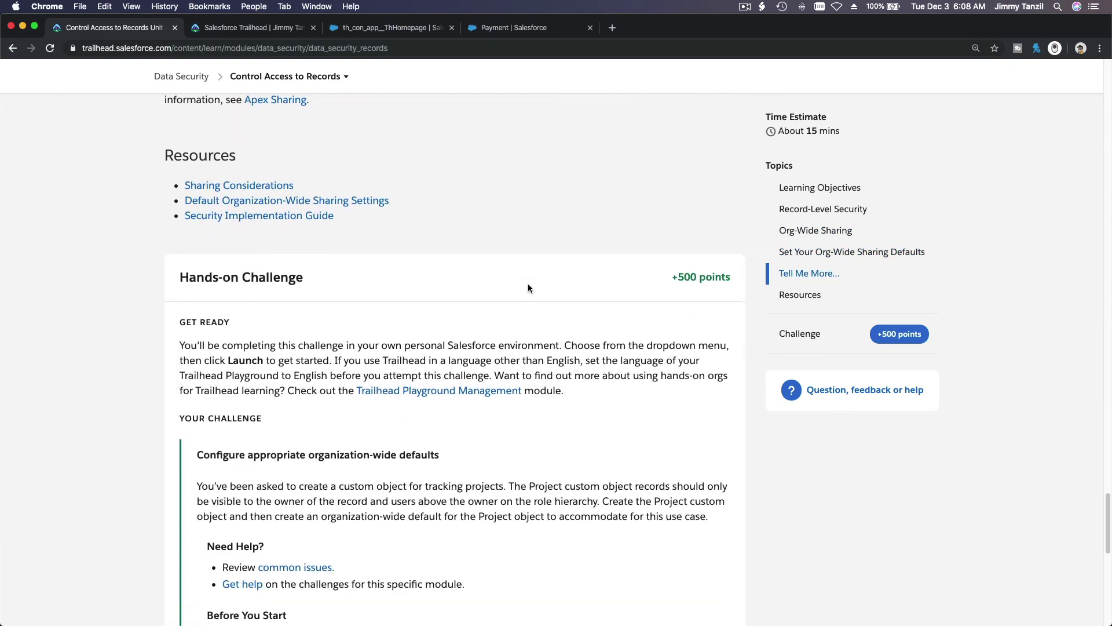
scroll(528, 288, "down", 6)
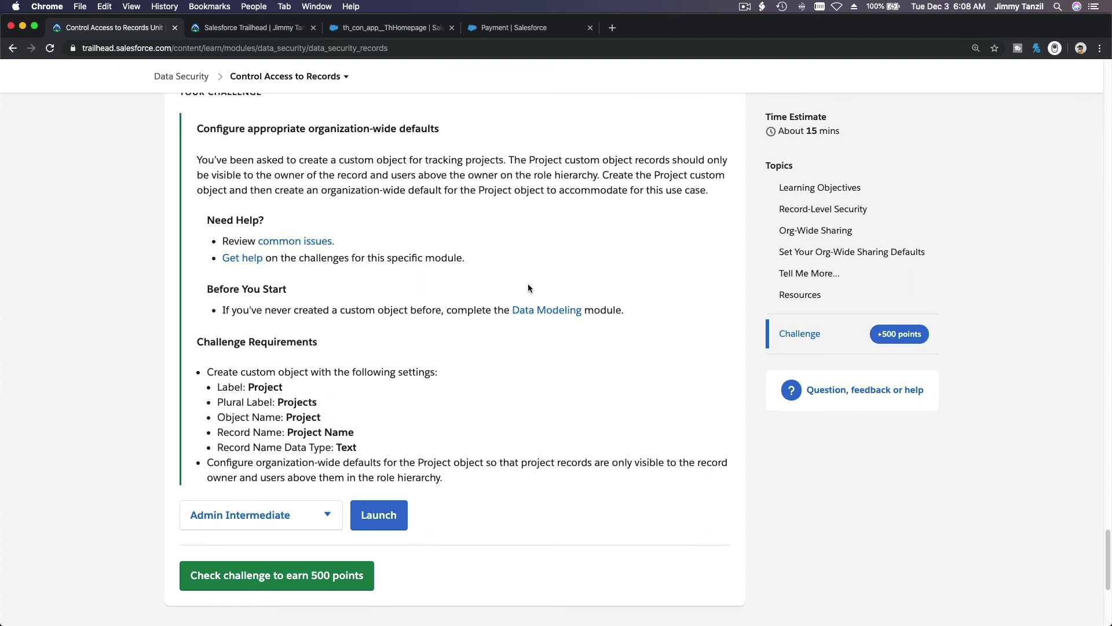
scroll(539, 406, "down", 1)
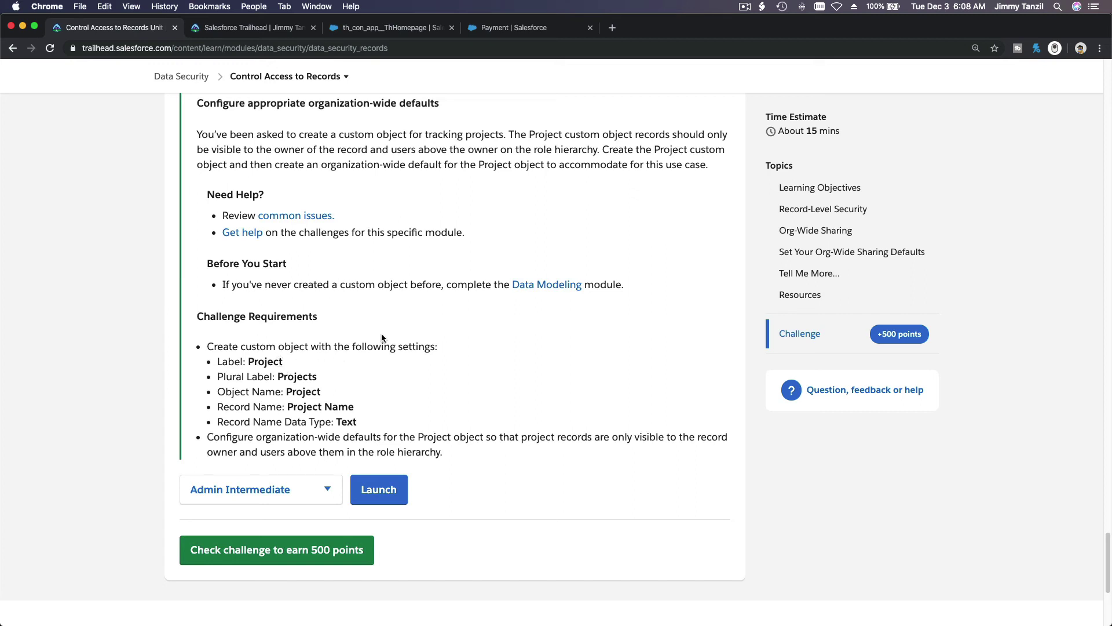
Switch to Salesforce Setup and start a new custom object from Object Manager.
left_click(512, 36)
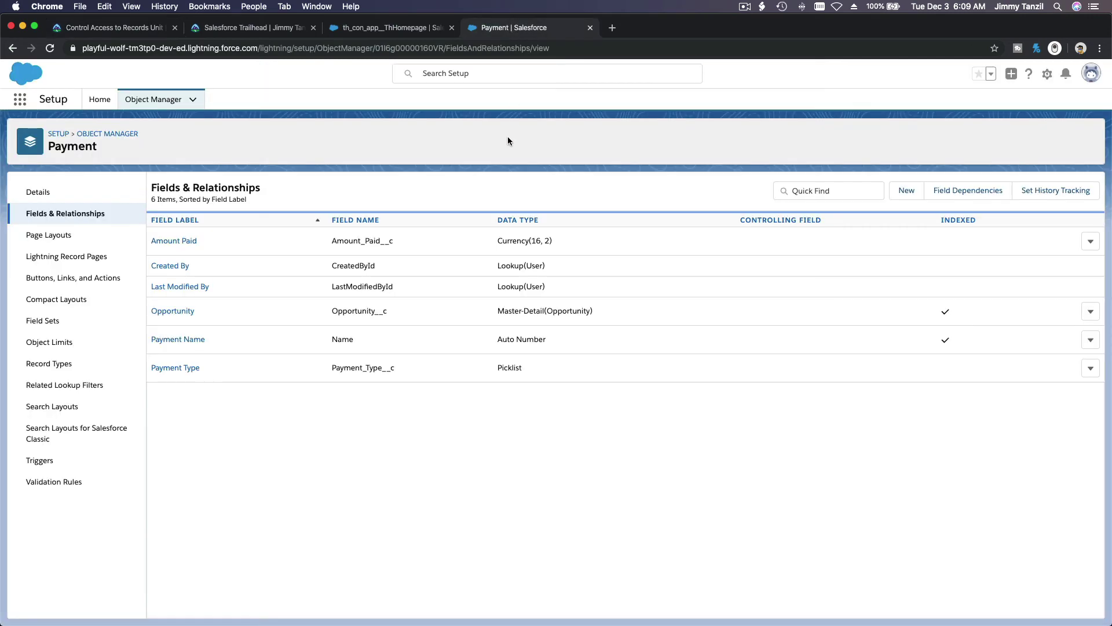
left_click(154, 99)
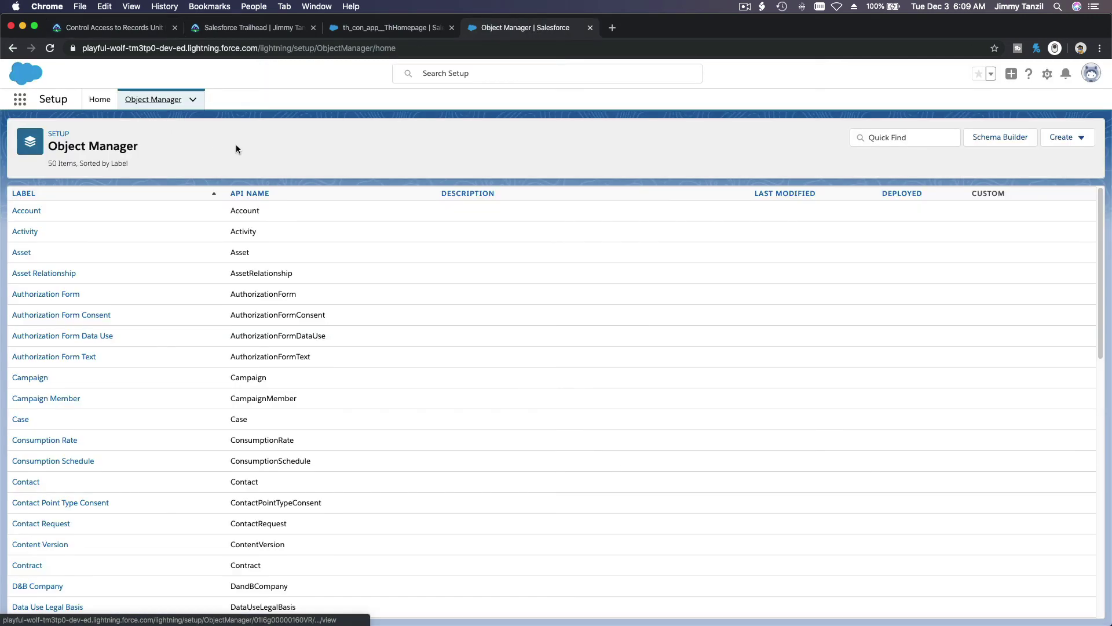
left_click(1049, 142)
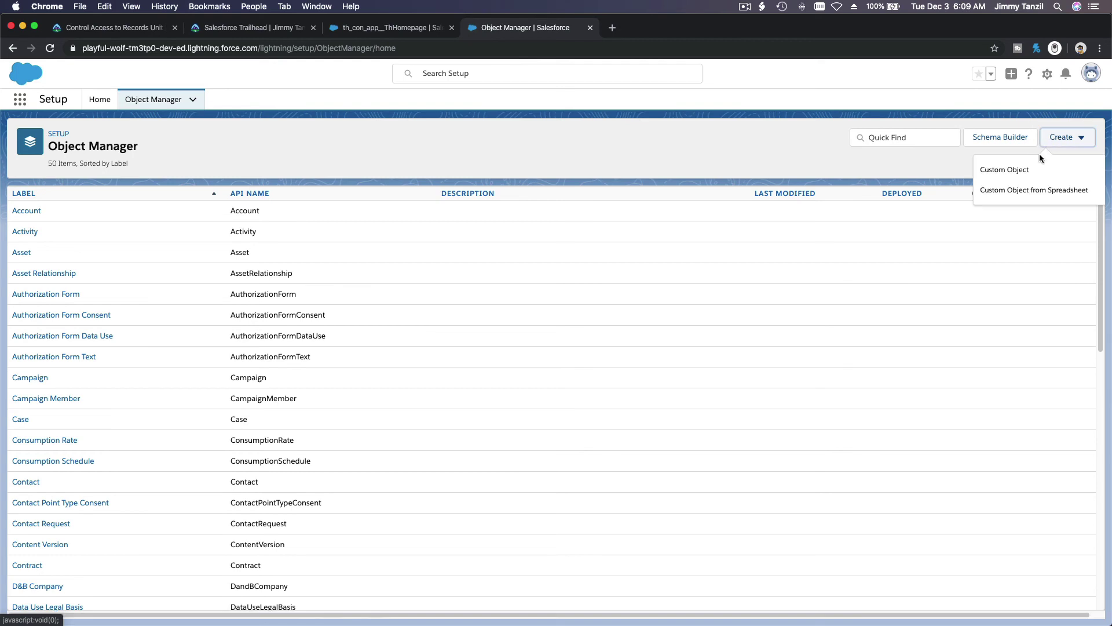
left_click(1038, 169)
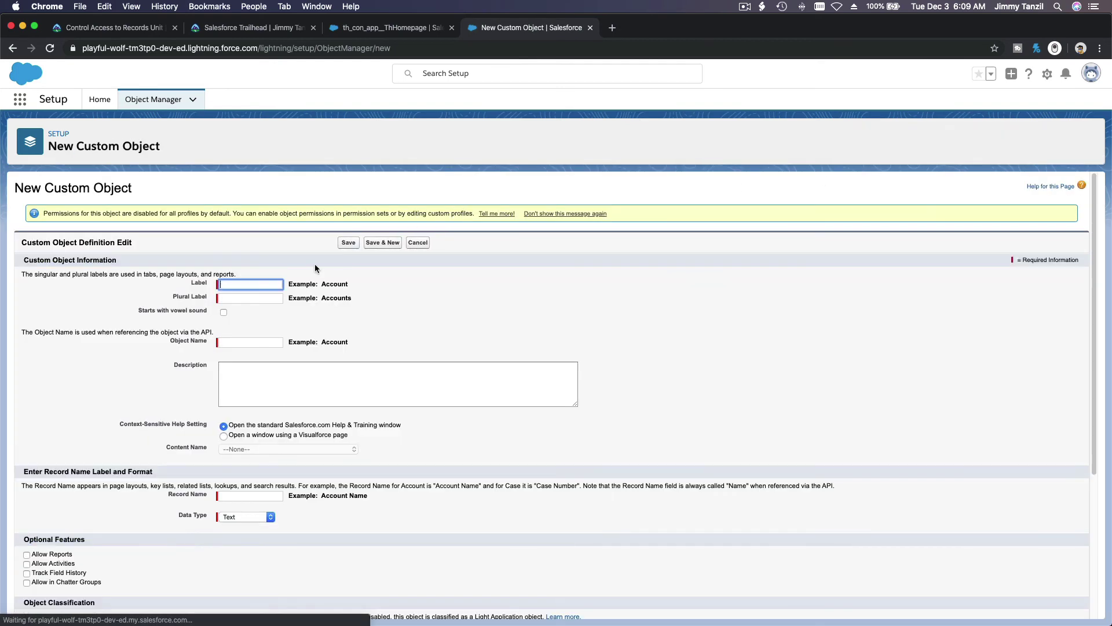
Label the custom object Project with plural Projects, keep the object name, the Text record name Project Name and the other defaults, and save it.
type("Project")
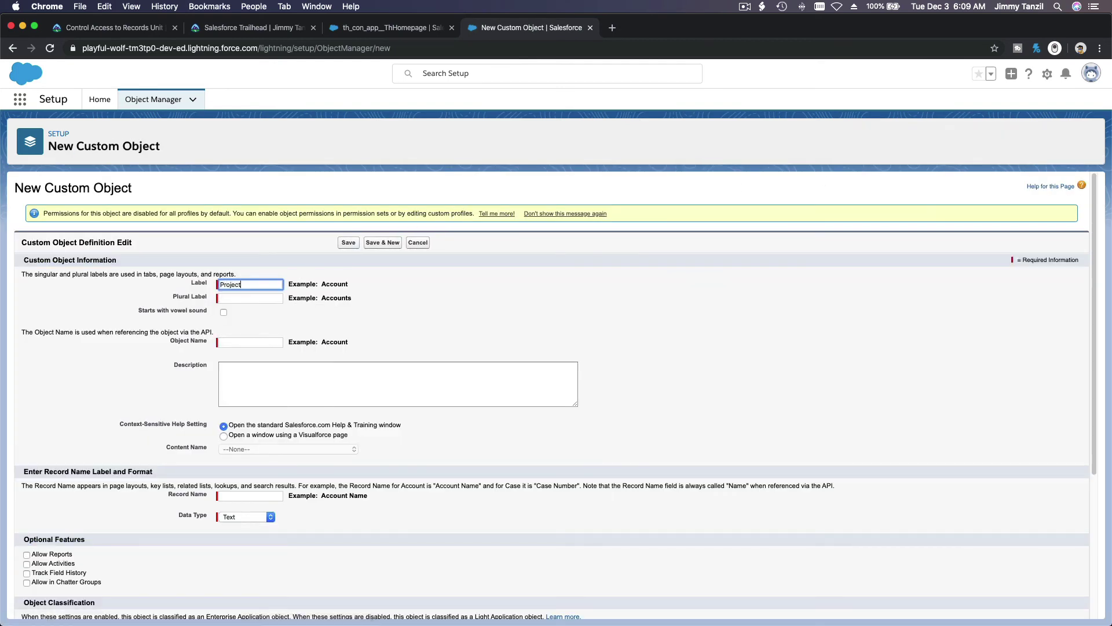
key("Tab")
type("P")
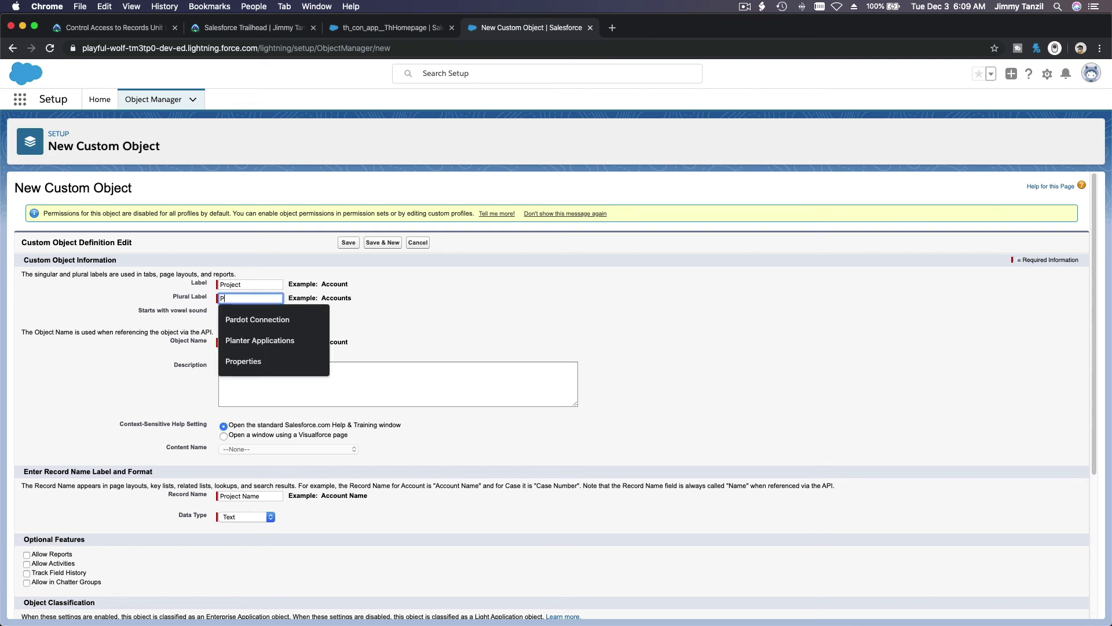
type("rojects")
key("Tab")
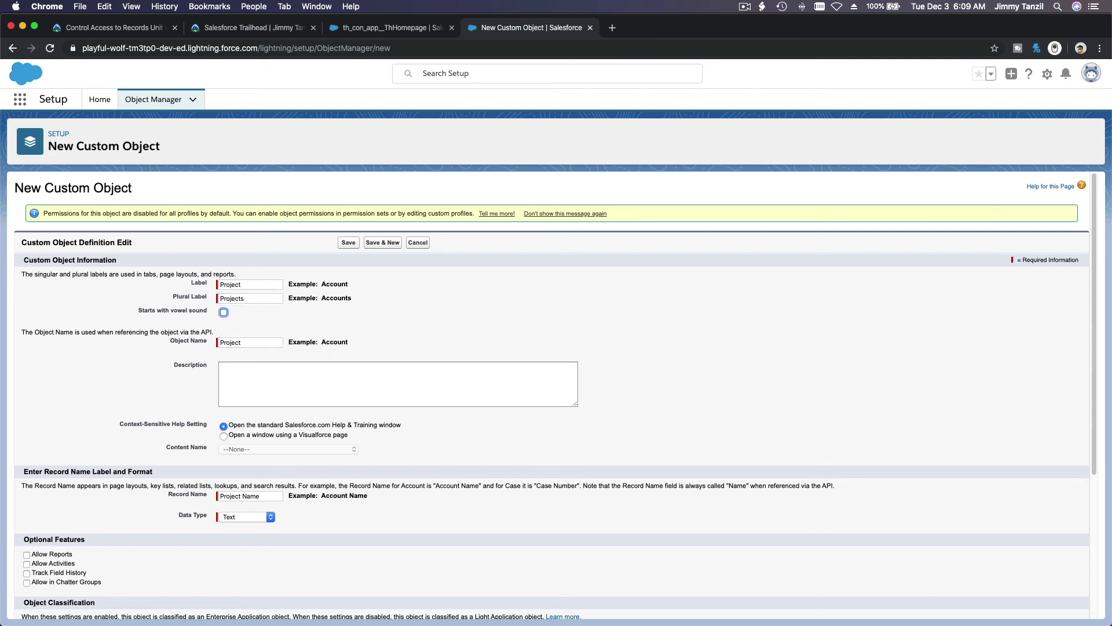
left_click(291, 324)
scroll(291, 324, "down", 5)
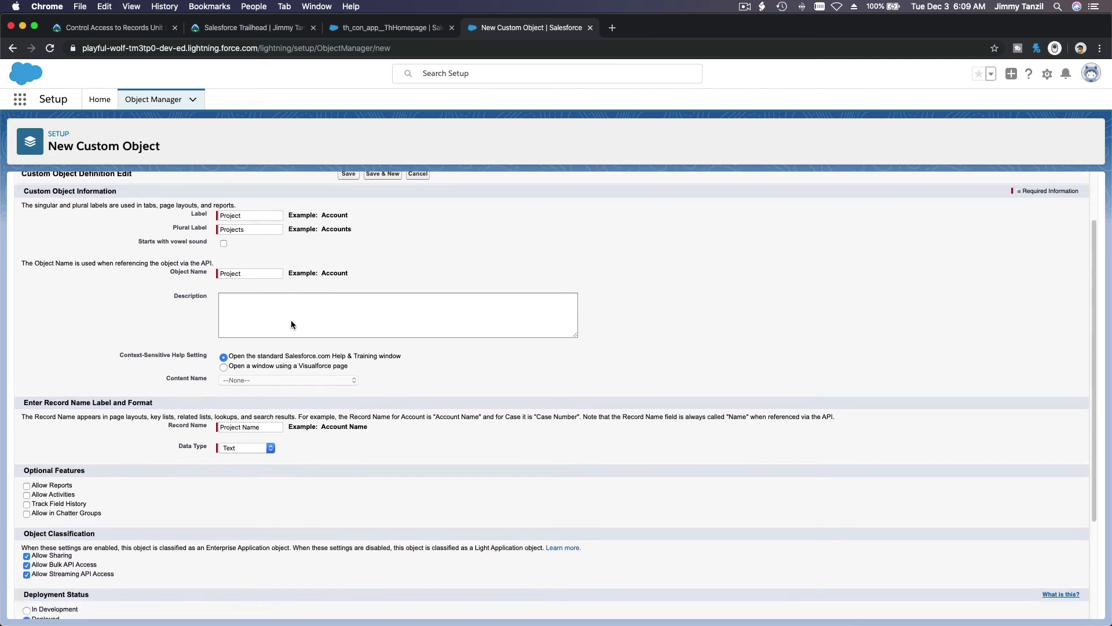
scroll(250, 392, "down", 3)
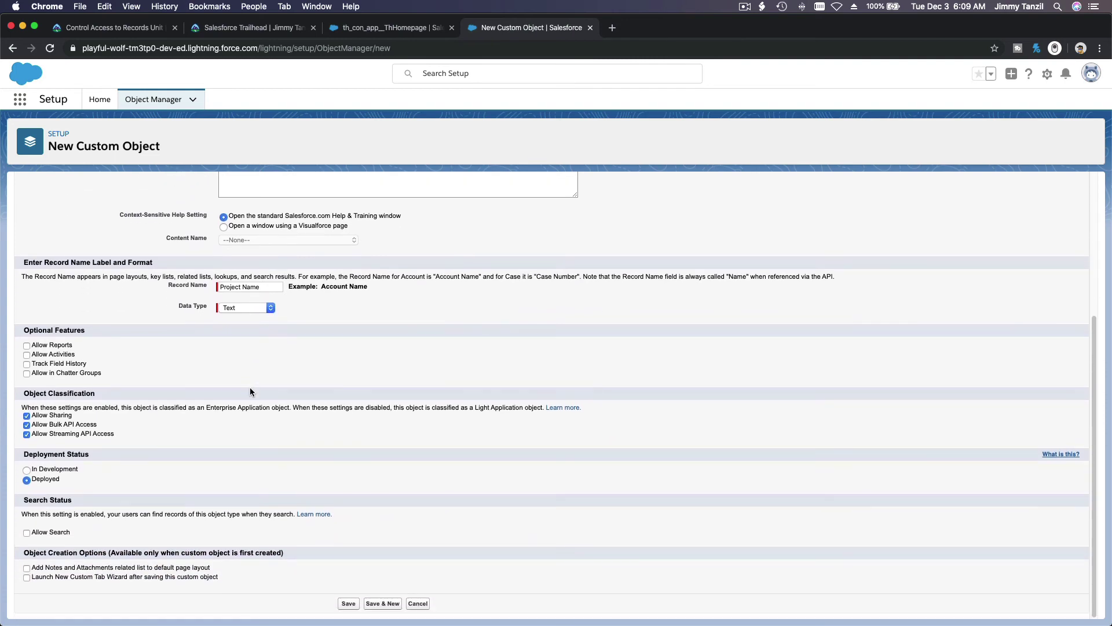
left_click(349, 604)
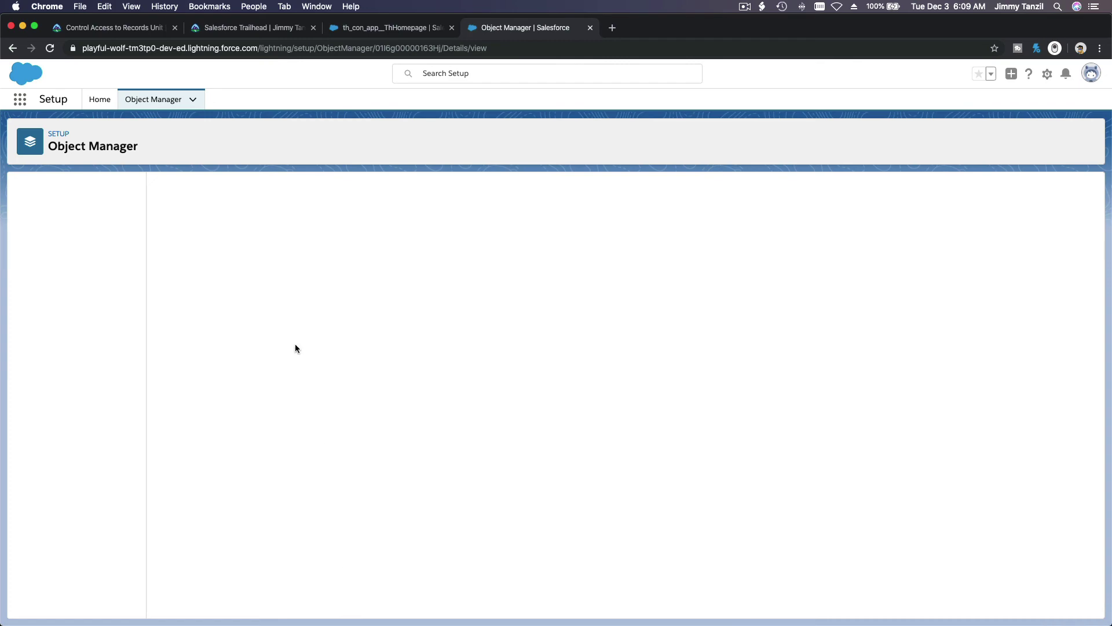
Recheck the challenge's org-wide default requirement in Trailhead, and open Sharing Settings in Salesforce Setup by searching for "Sharing".
left_click(114, 28)
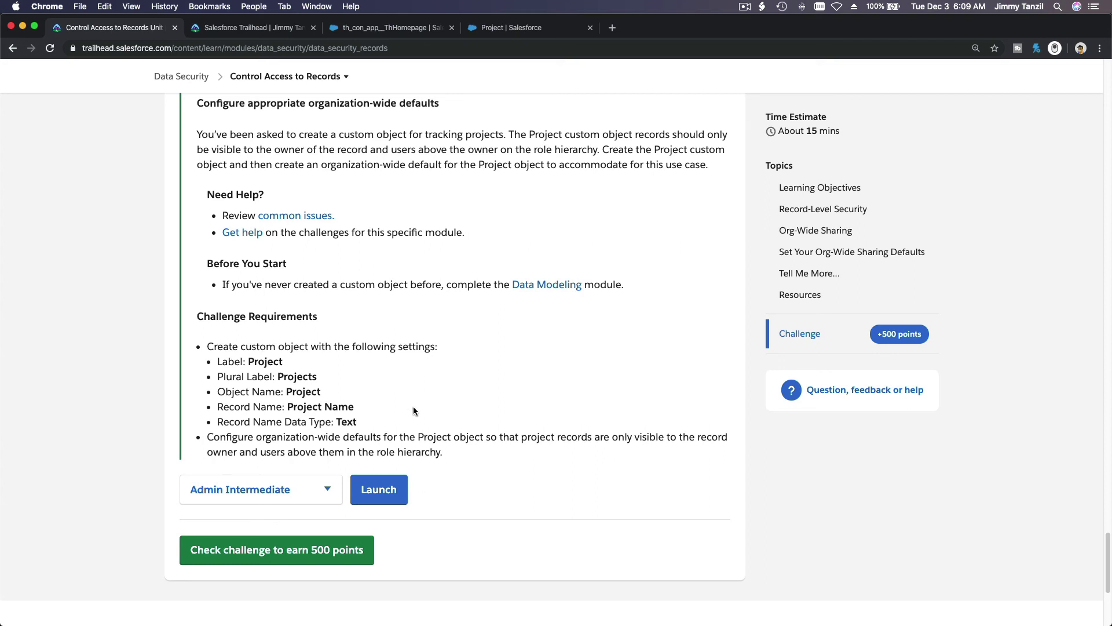
left_click(499, 32)
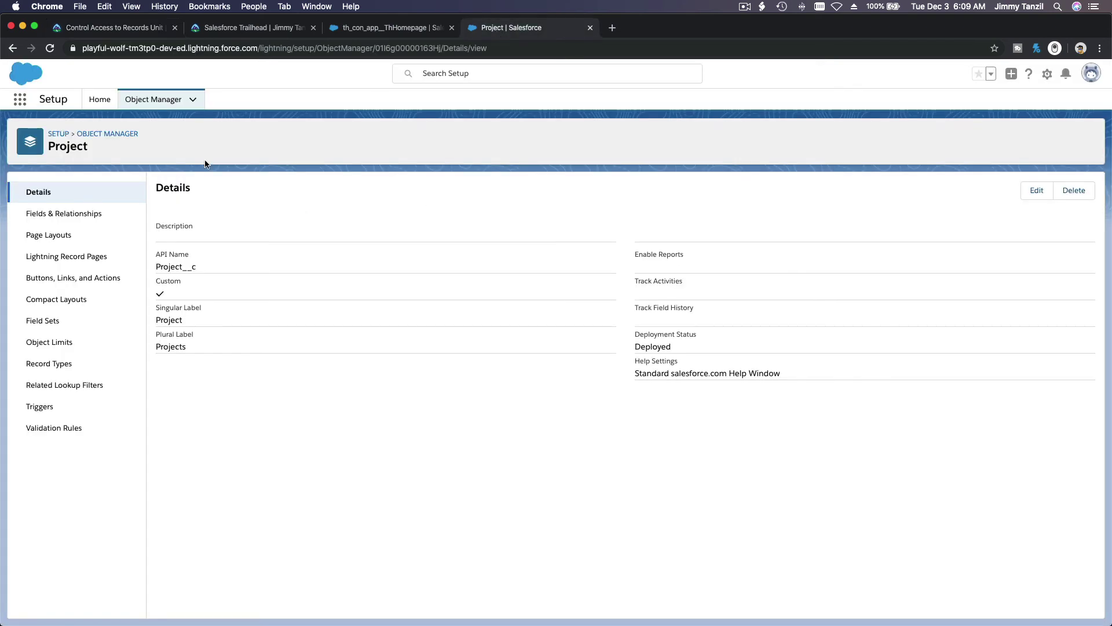
left_click(100, 99)
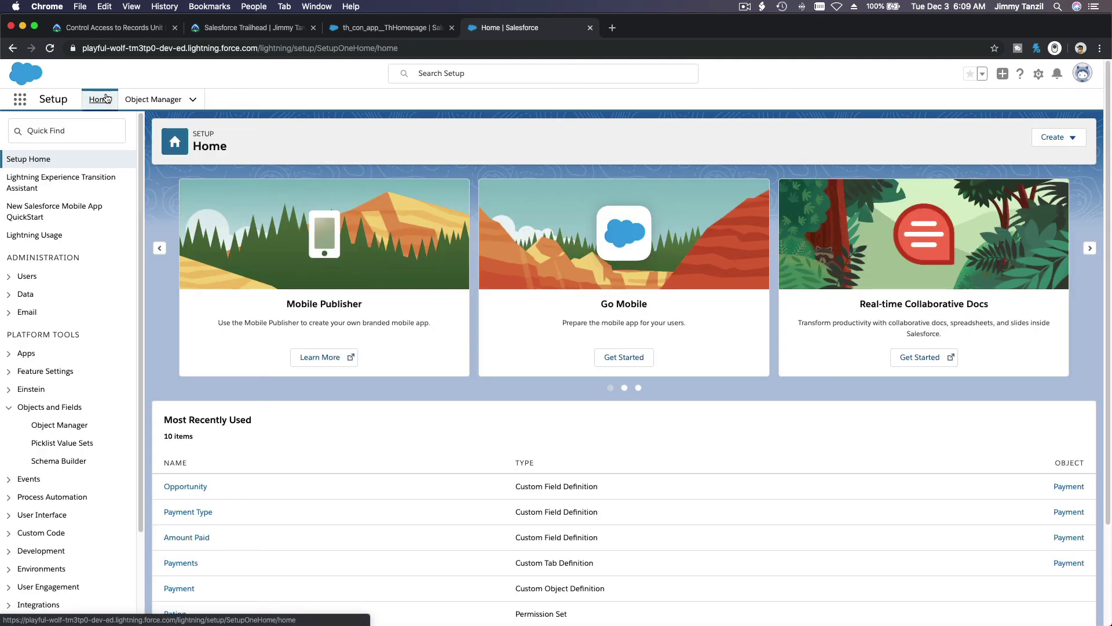
left_click(67, 124)
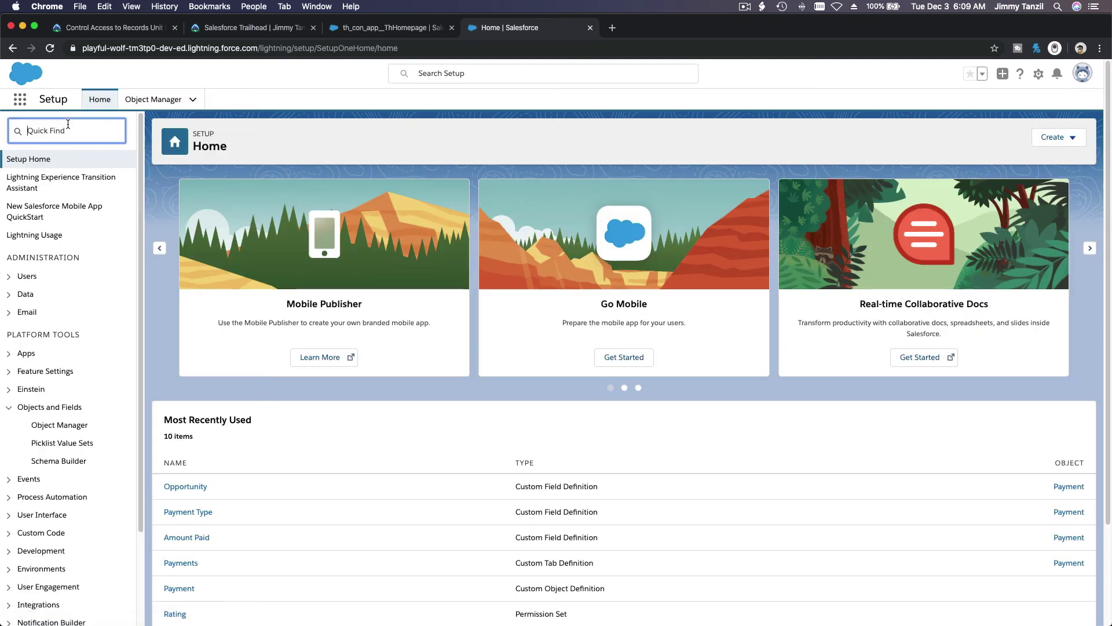
type("Sharing")
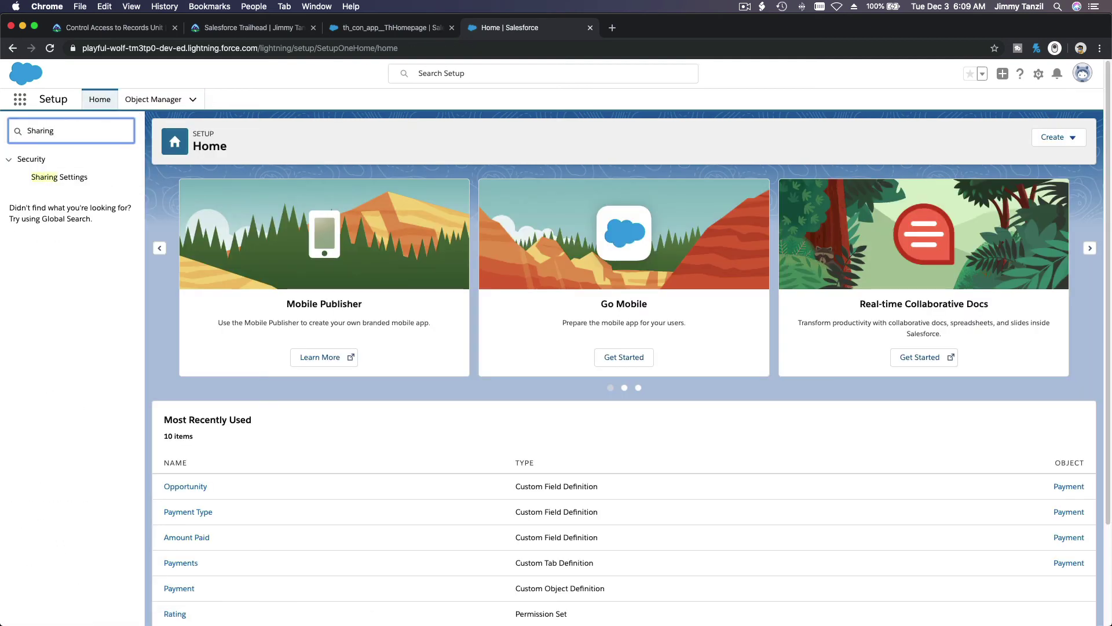
left_click(61, 178)
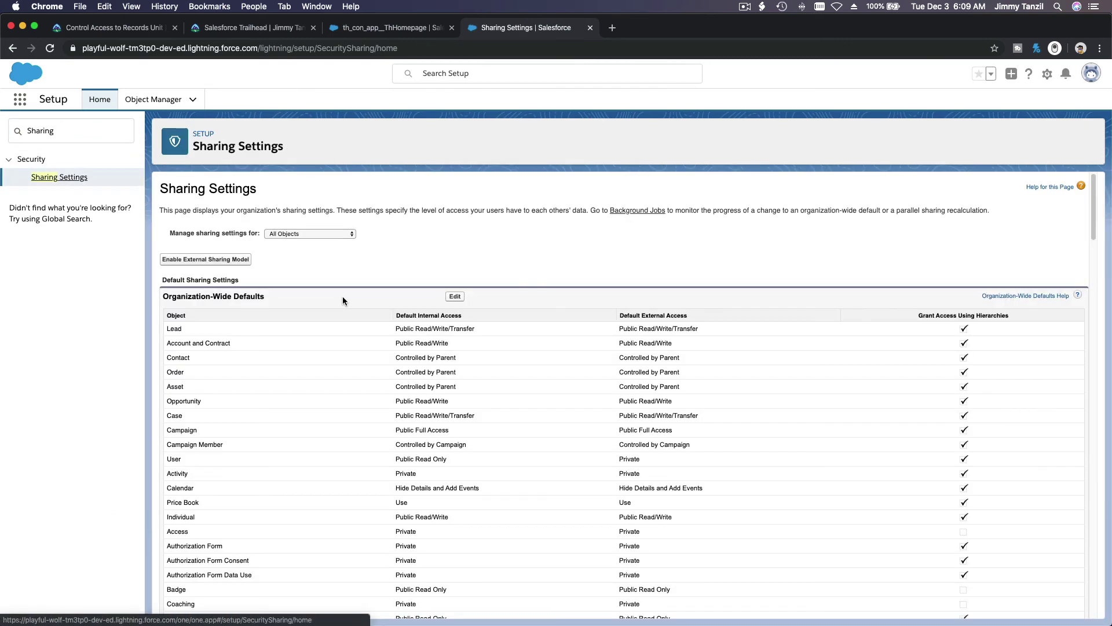
Edit the organization-wide defaults to set the Project object's default internal access to Private, and save.
scroll(362, 277, "down", 10)
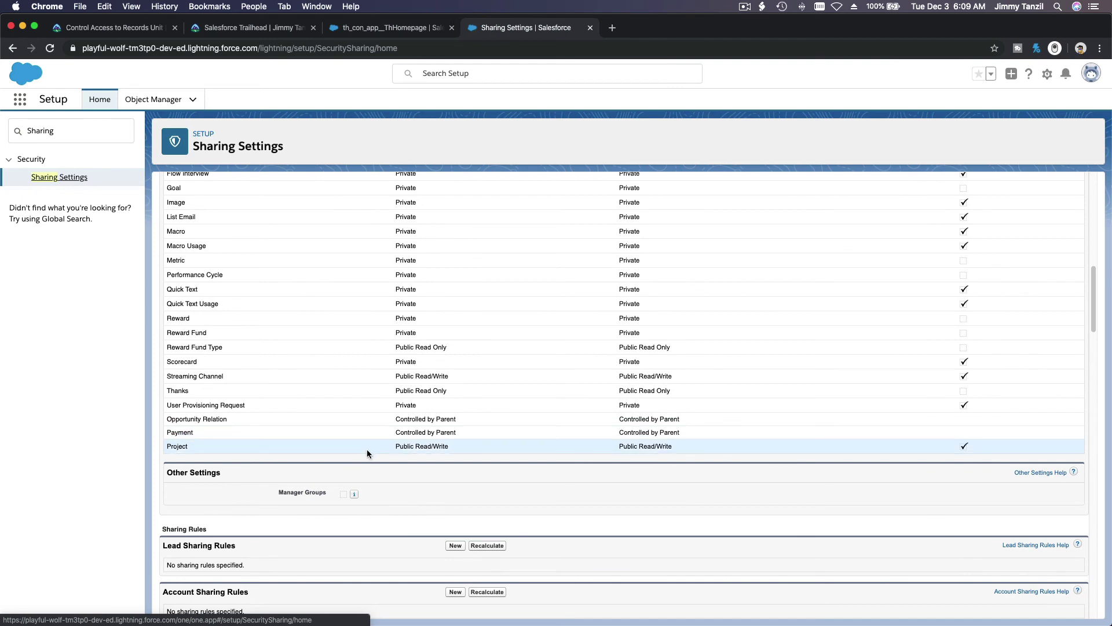
scroll(367, 449, "up", 10)
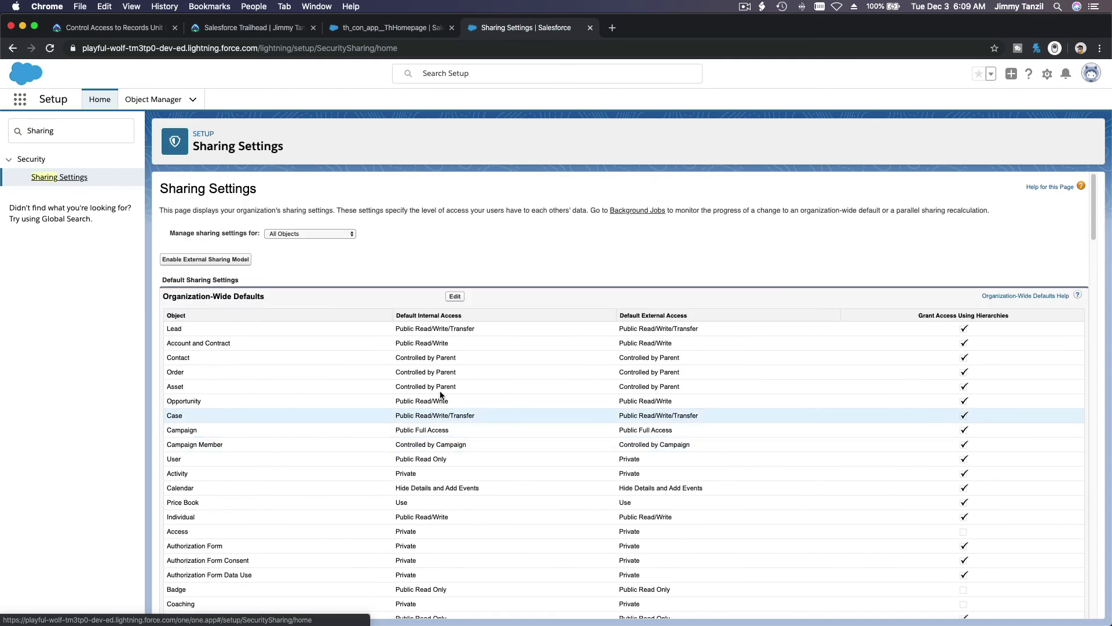
left_click(455, 298)
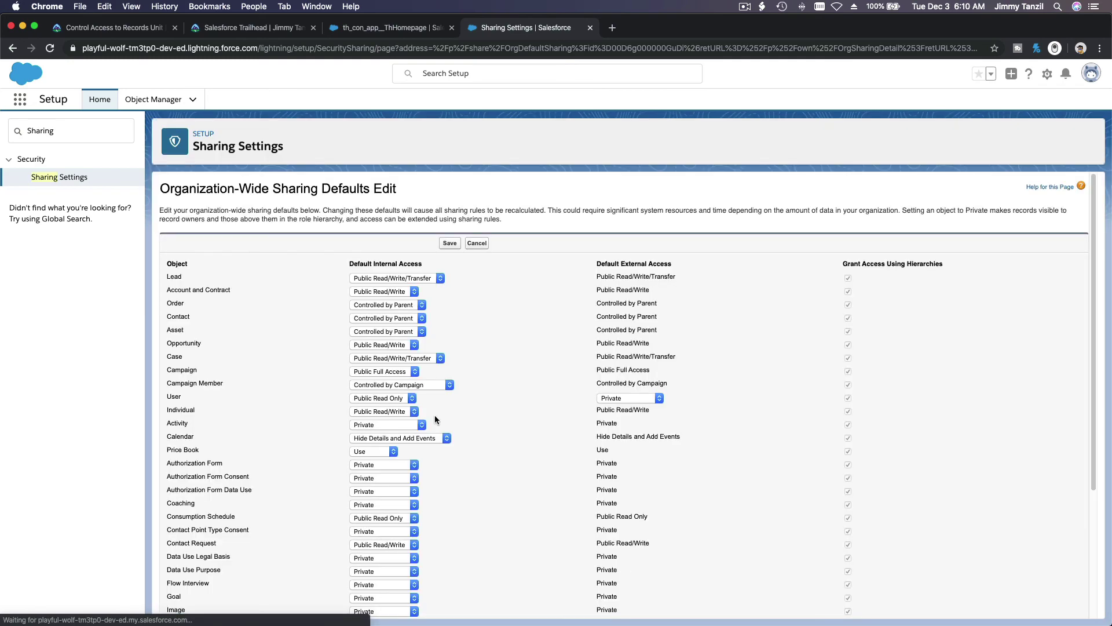
scroll(485, 416, "down", 3)
scroll(486, 416, "down", 2)
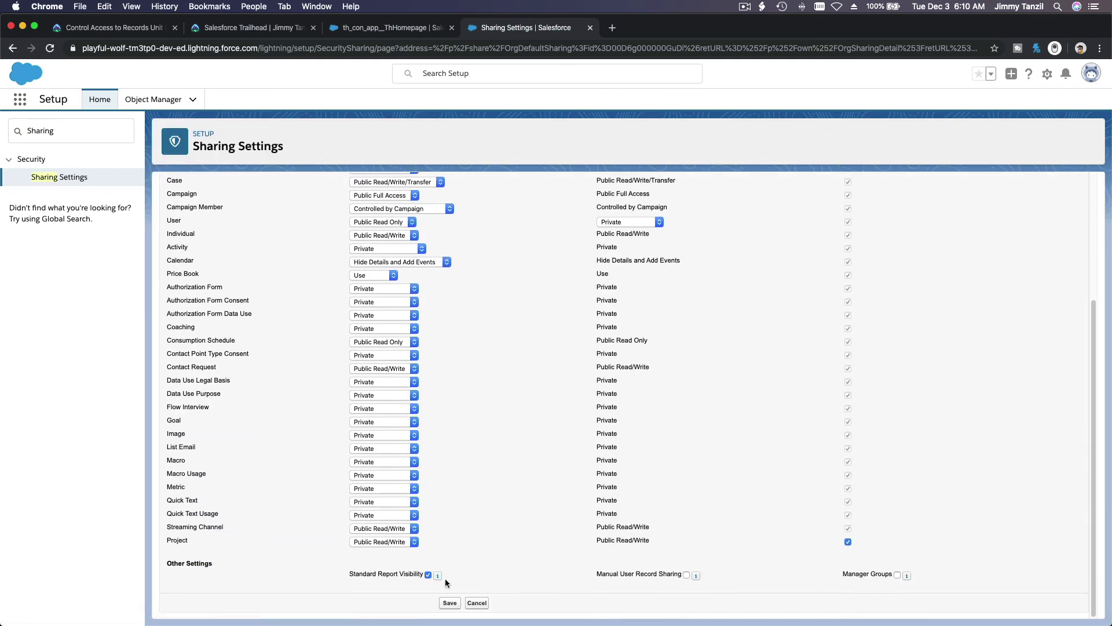
left_click(408, 541)
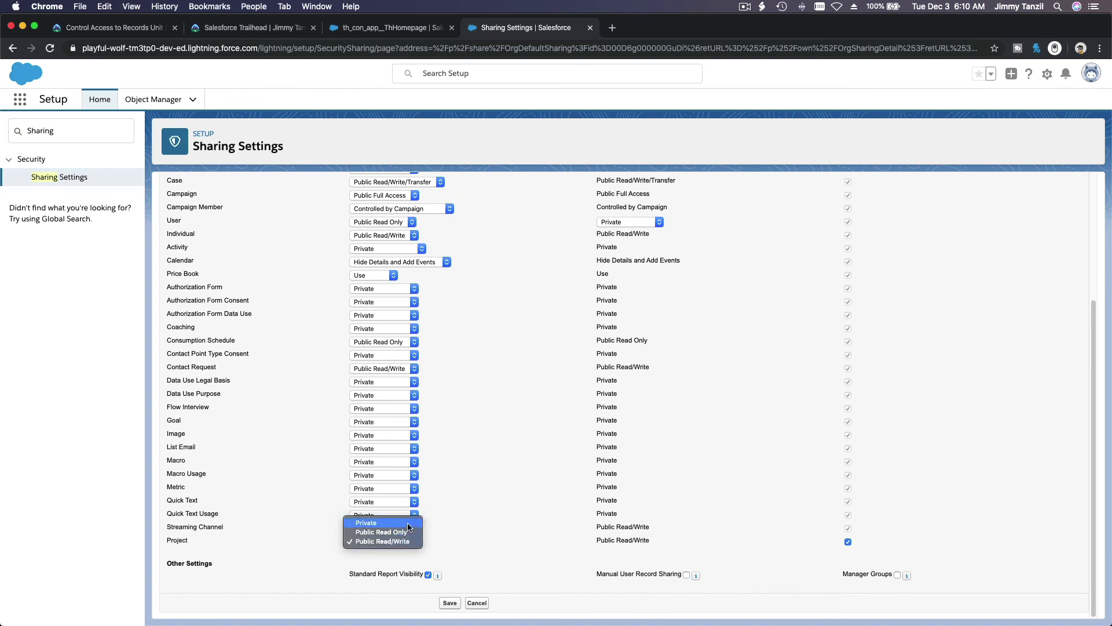
left_click(408, 524)
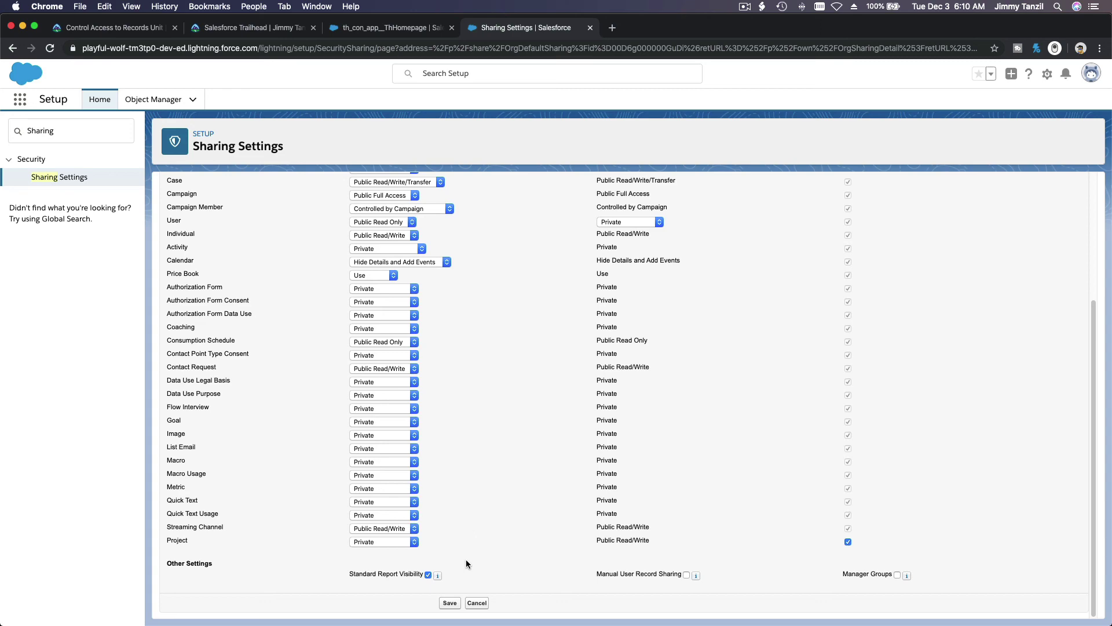
left_click(448, 605)
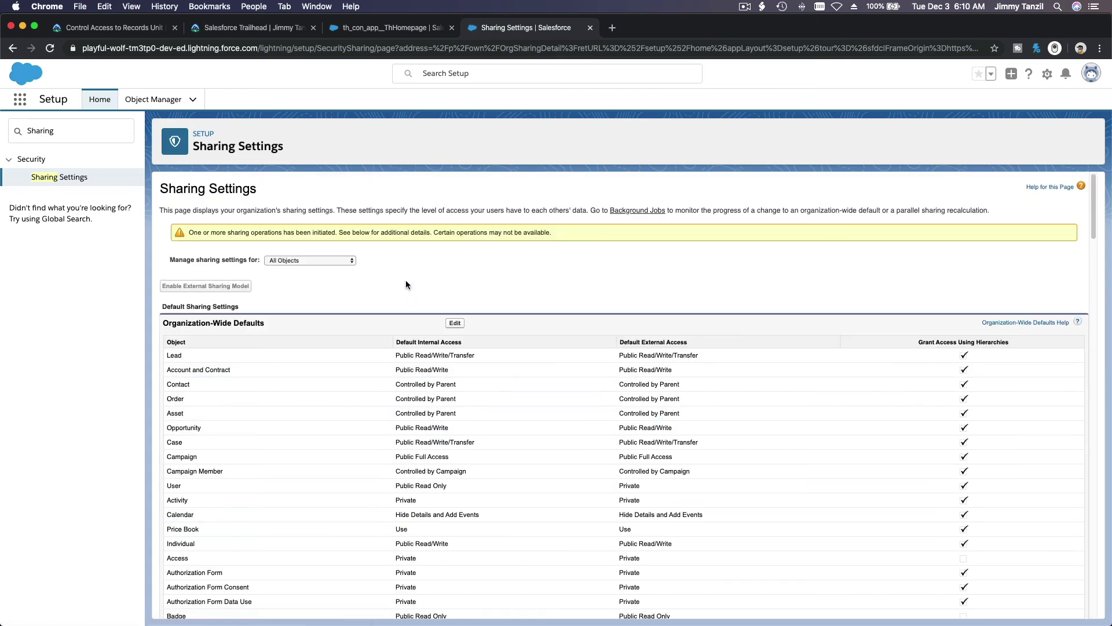
Read the sharing operation notice, check Payment's default access, and reload Sharing Settings to verify the Project object's default access.
triple_click(389, 232)
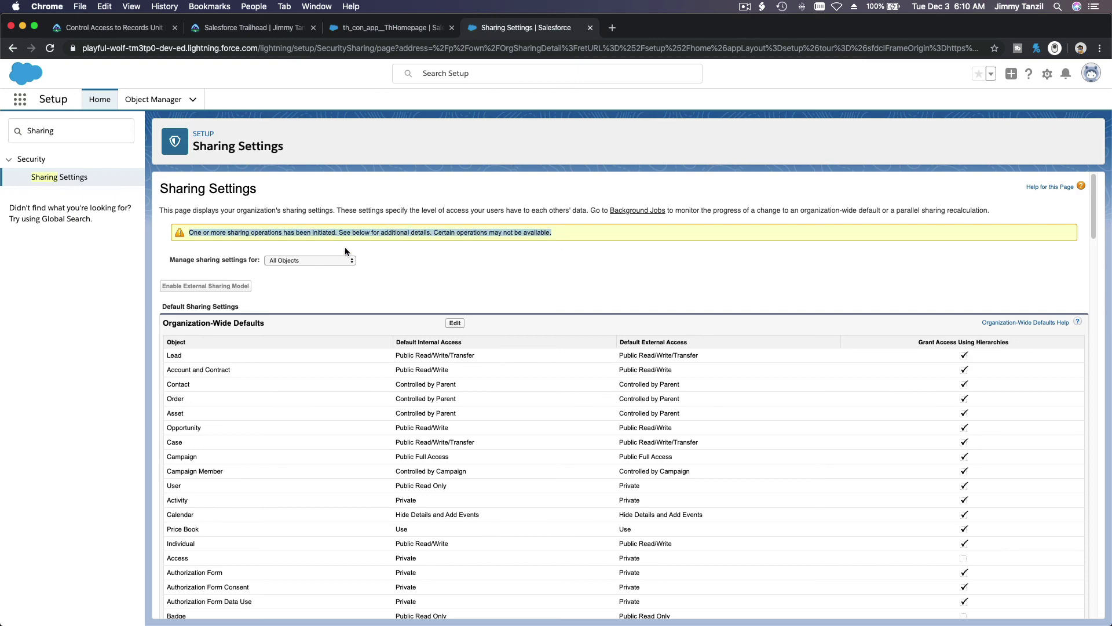
left_click(387, 268)
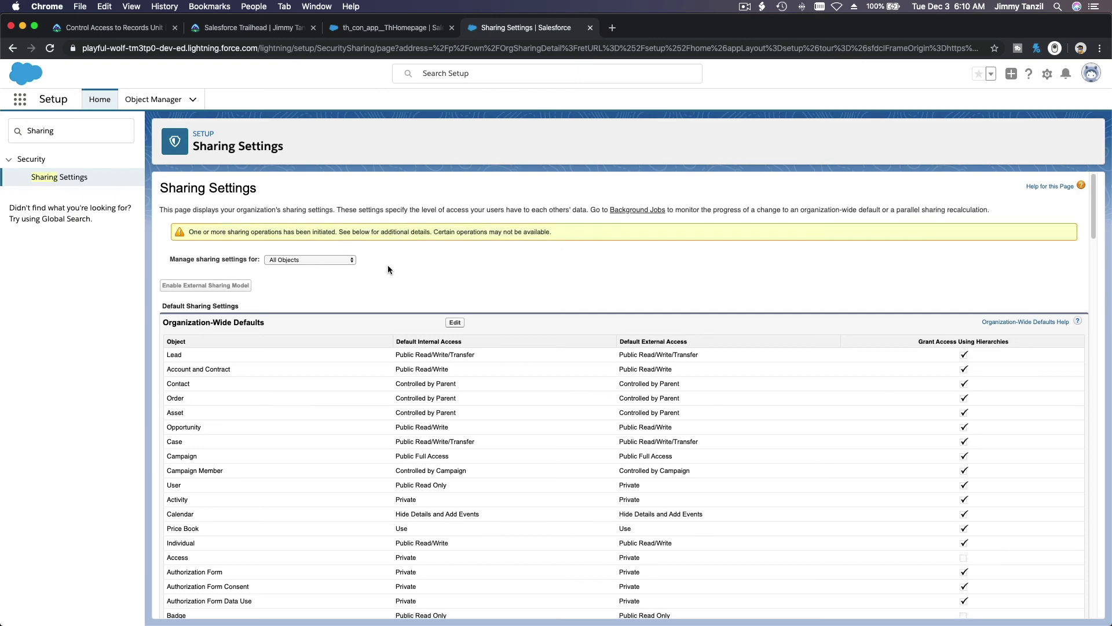
scroll(388, 268, "down", 15)
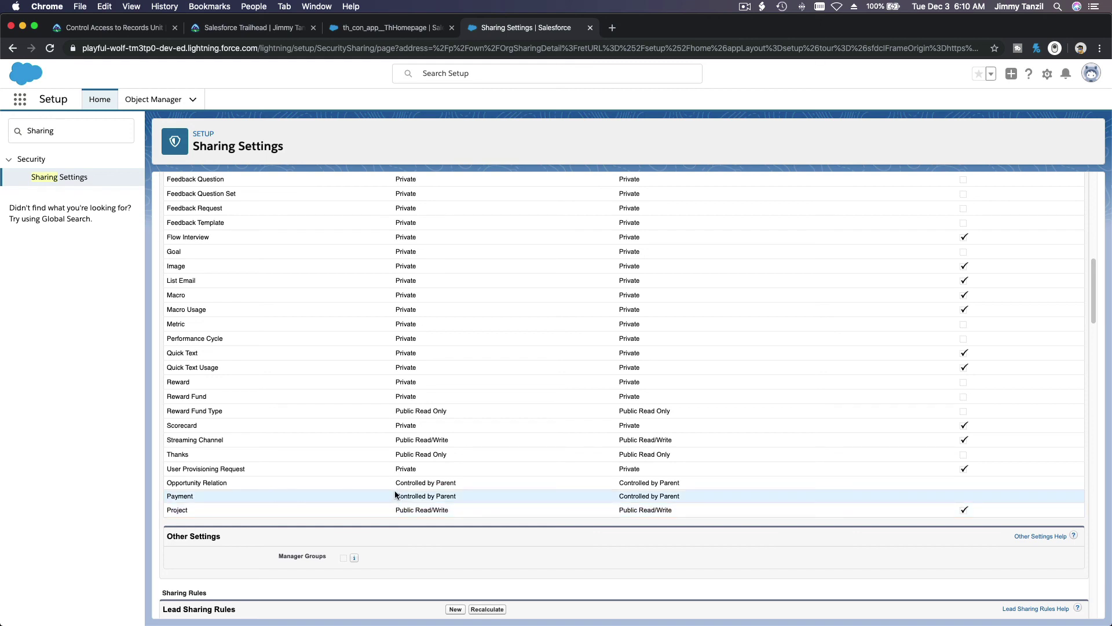
left_click_drag(396, 496, 461, 498)
left_click(461, 498)
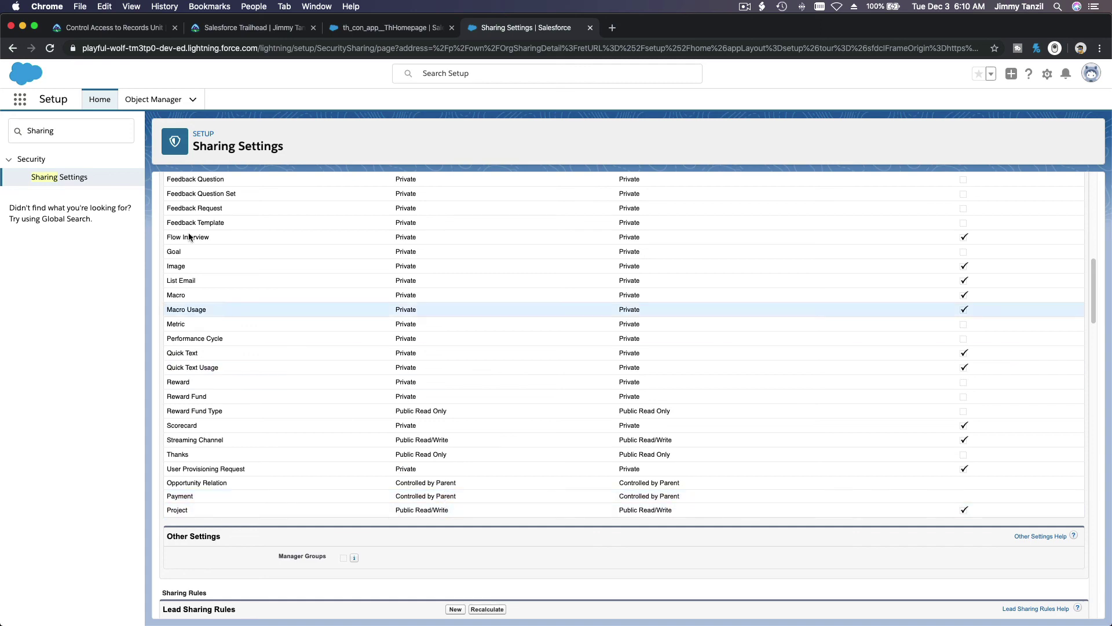
left_click(80, 179)
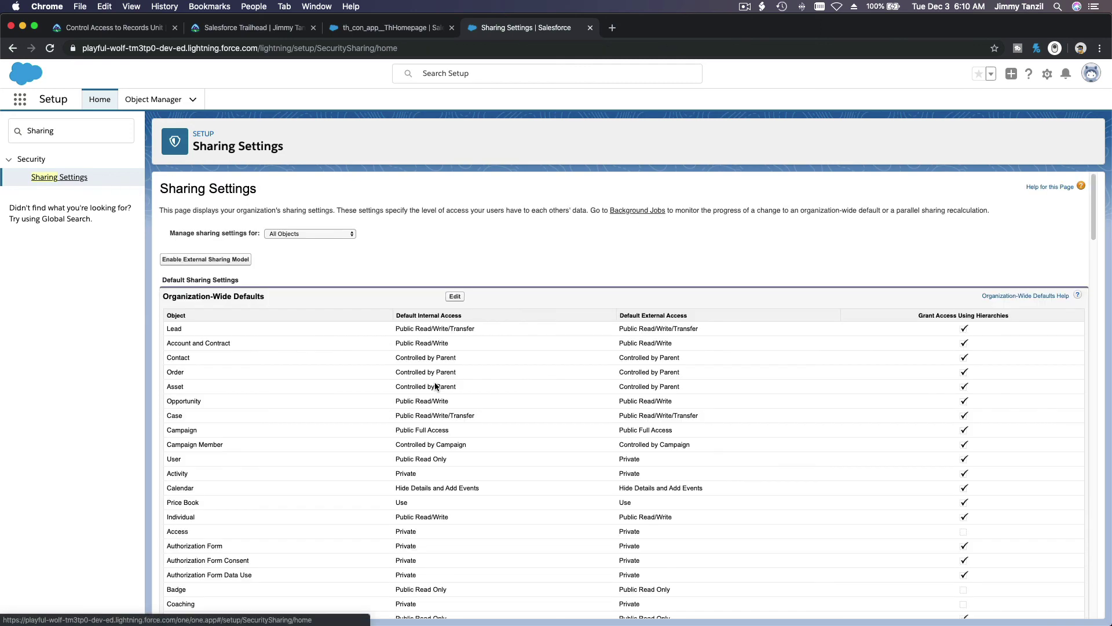
scroll(408, 290, "down", 15)
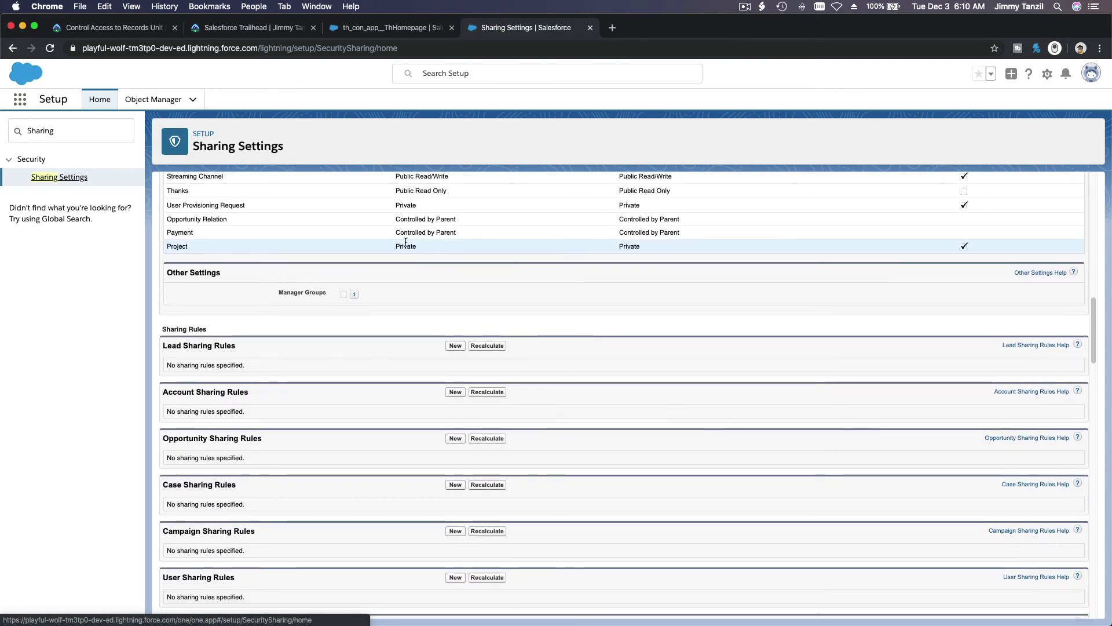
double_click(406, 245)
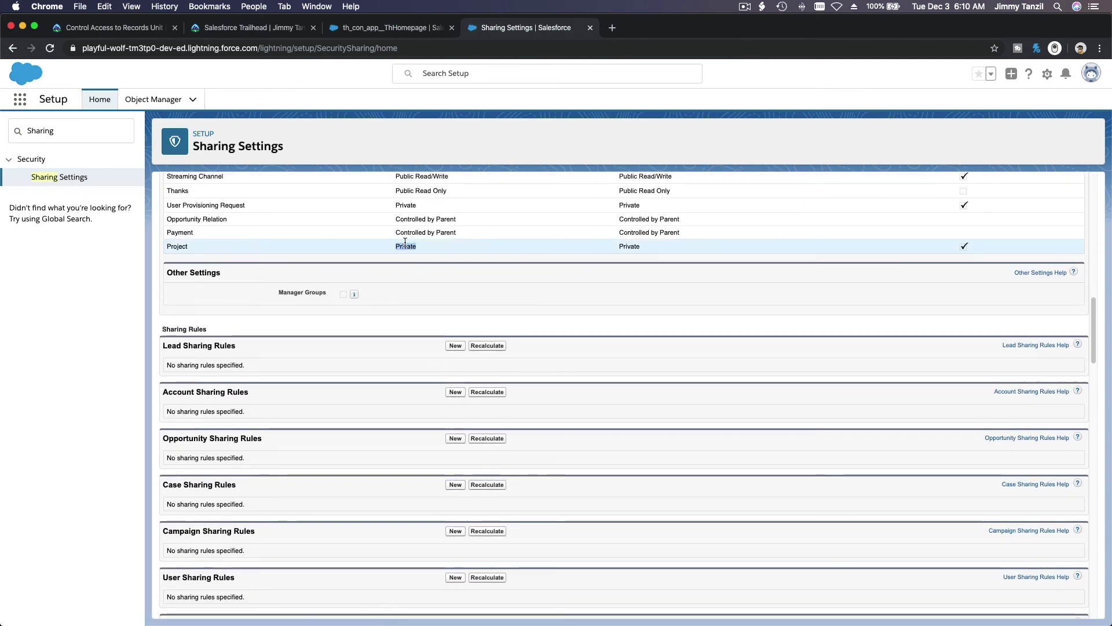
Switch to the Trailhead unit, submit the challenge for checking, and look over the Data Security unit list while it runs.
key("super+1")
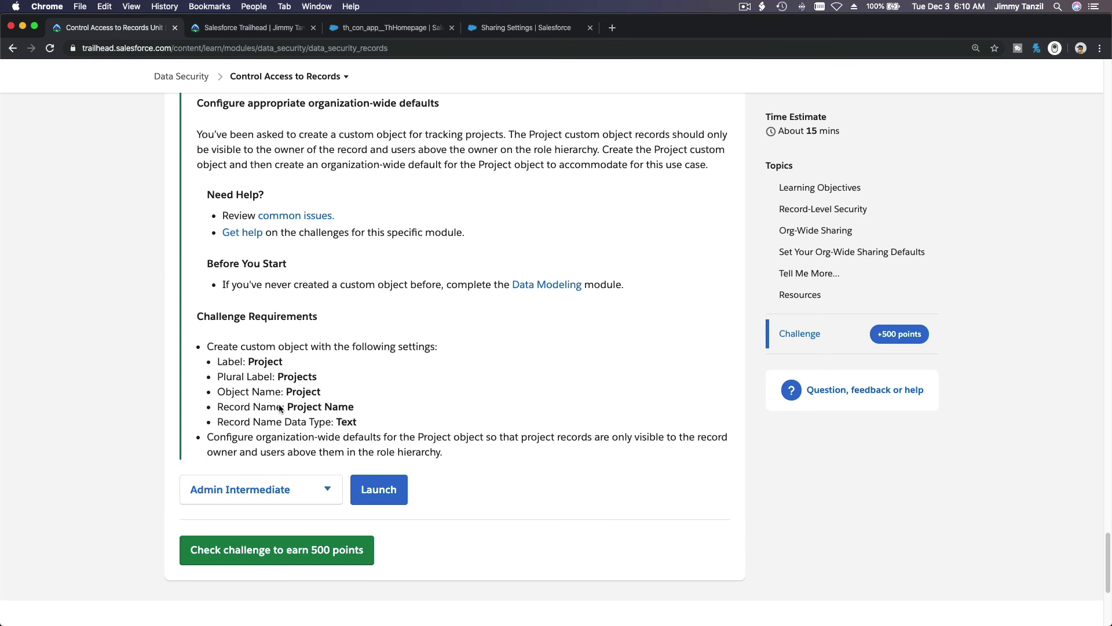
left_click(281, 552)
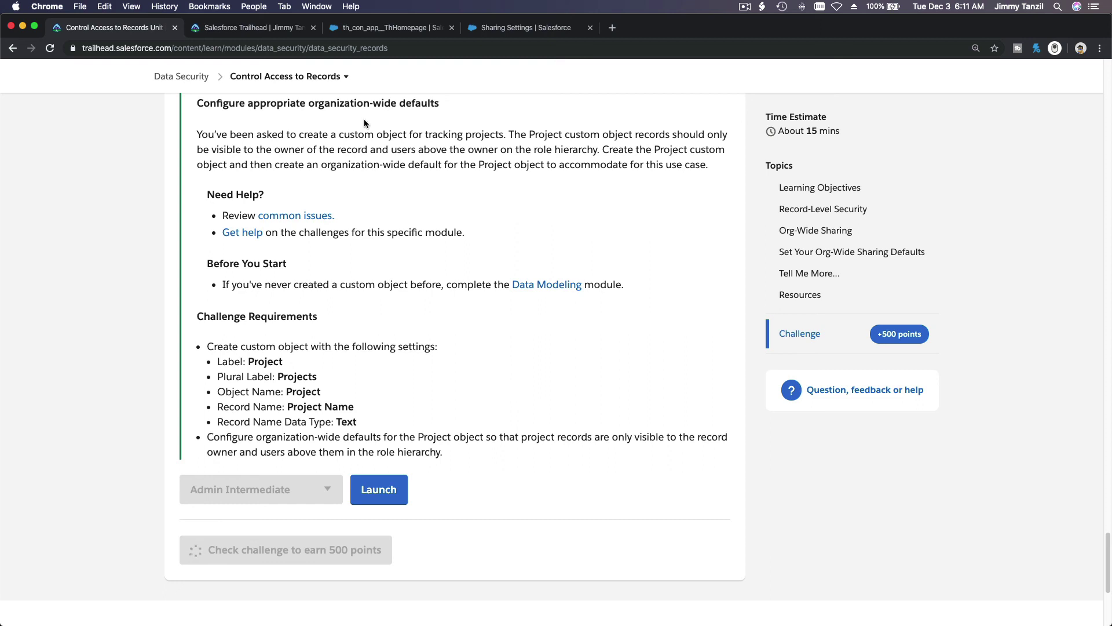
left_click(339, 77)
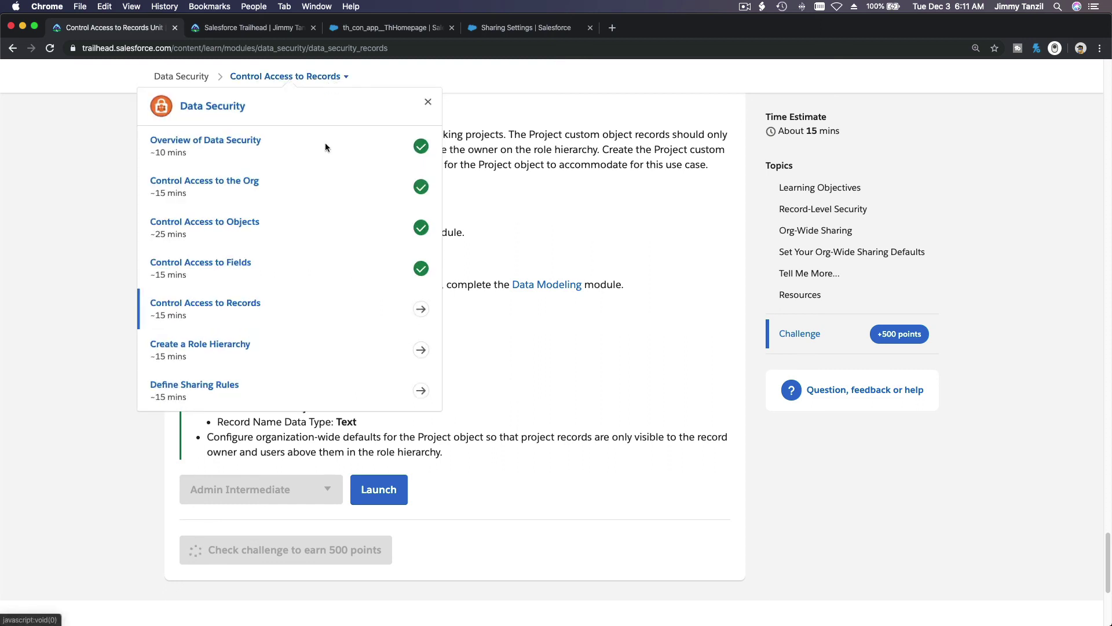
left_click(568, 421)
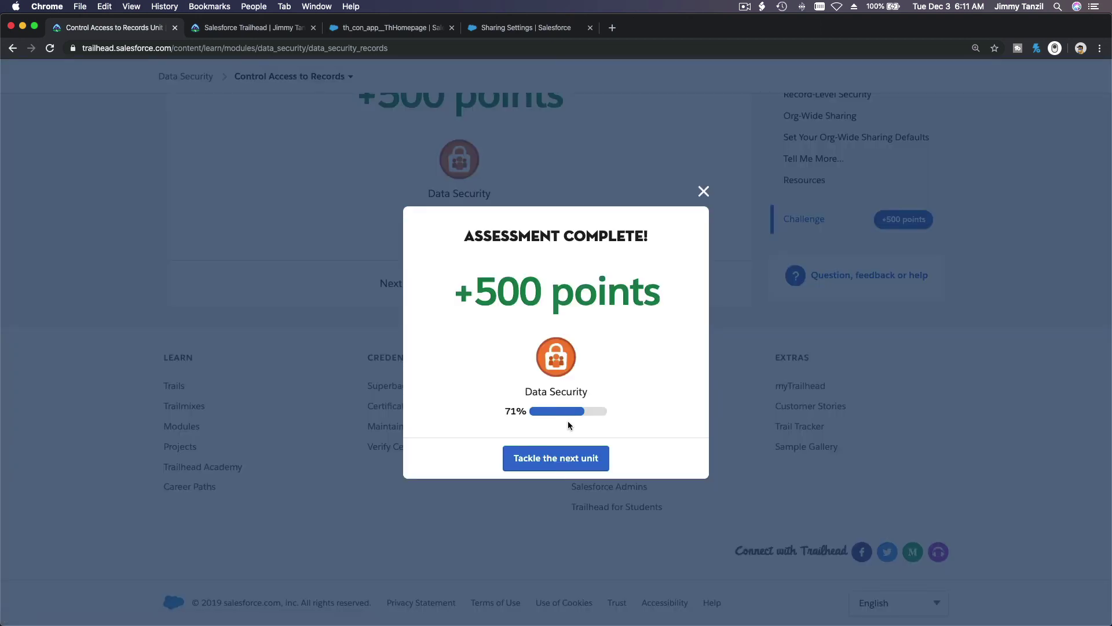
left_click(746, 7)
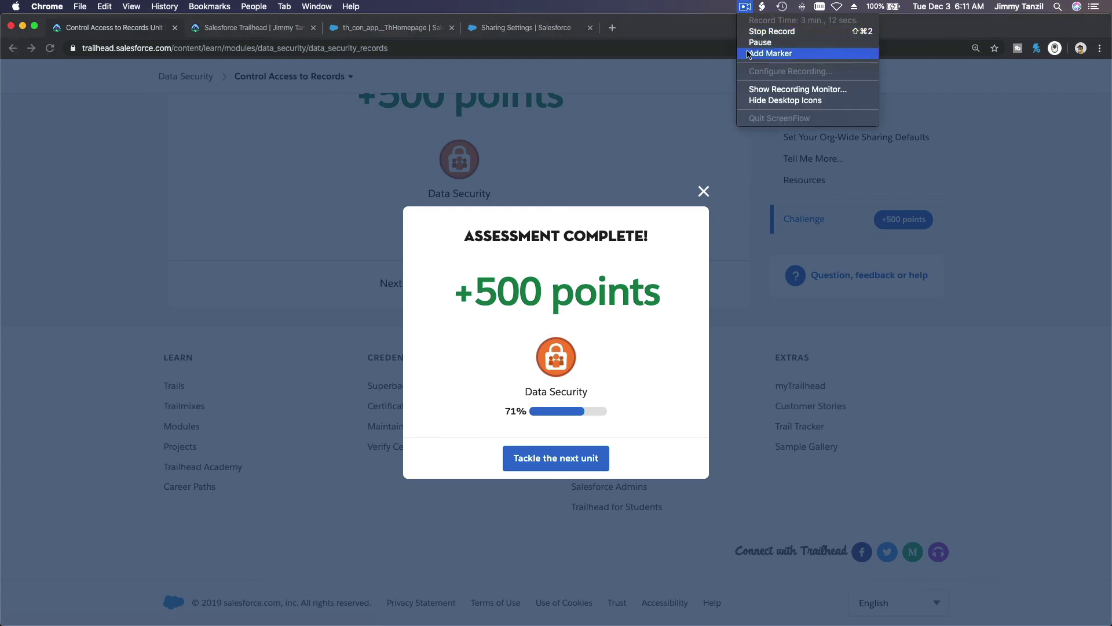